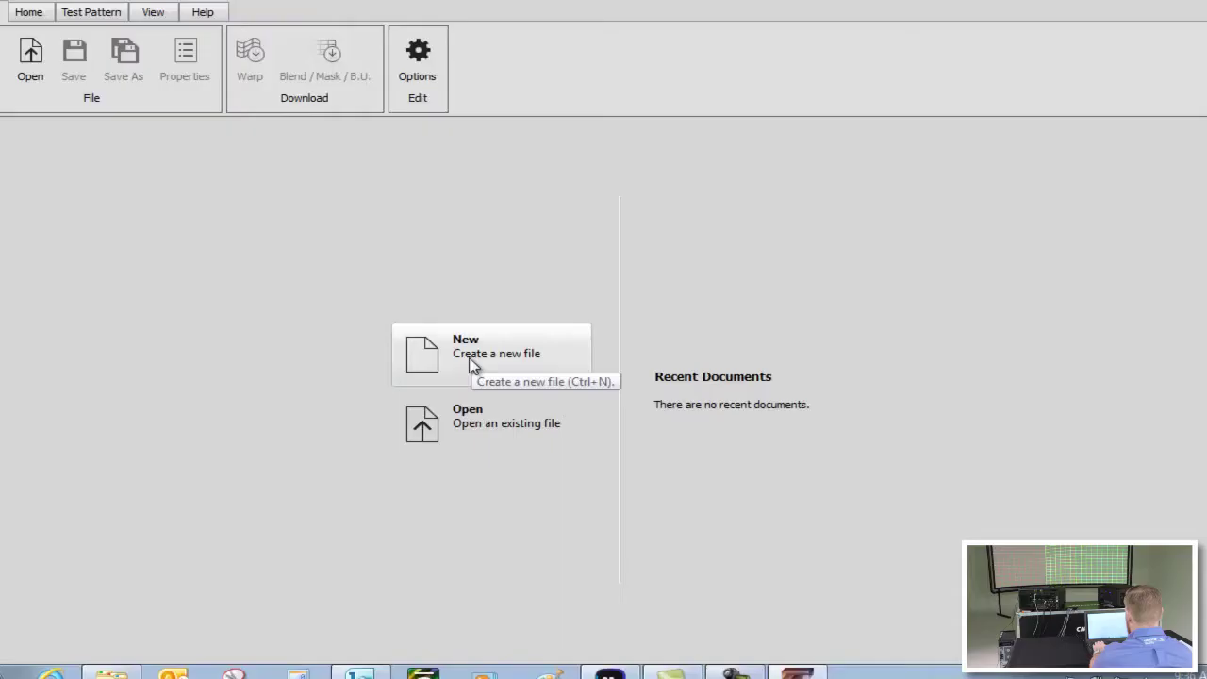
Create a new file for the two found projectors, named Twist, with warp and blend memory locations both set to 3.
left_click(472, 364)
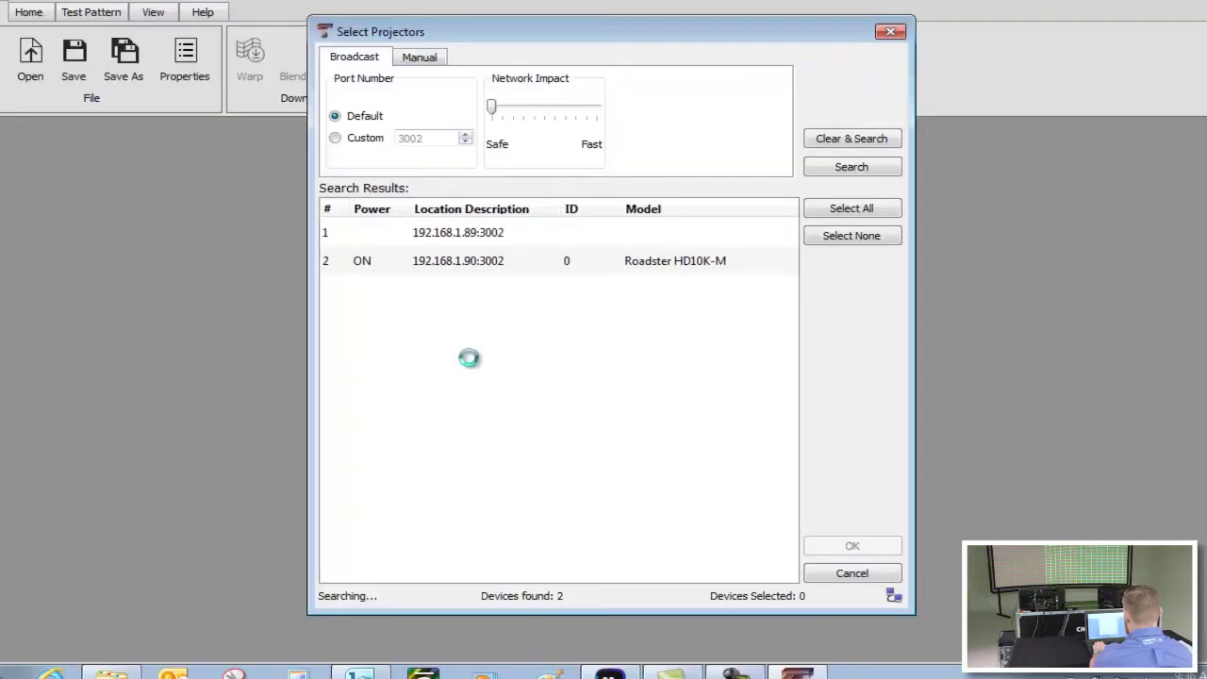
left_click(853, 546)
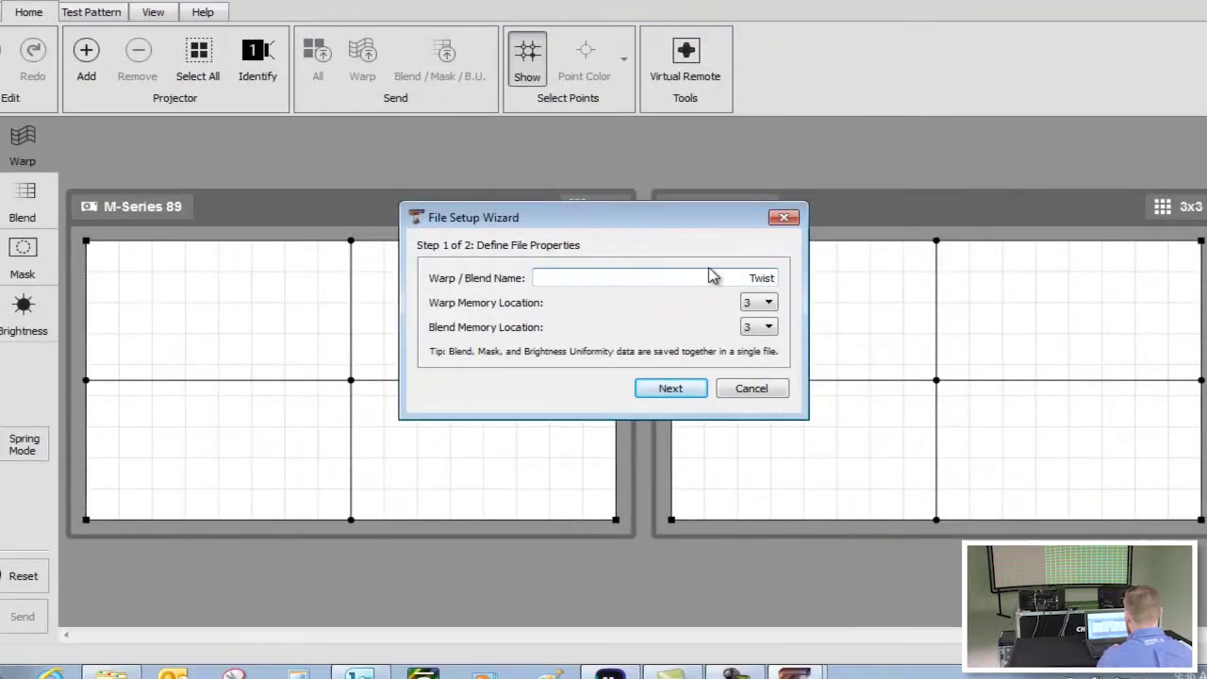
left_click(691, 398)
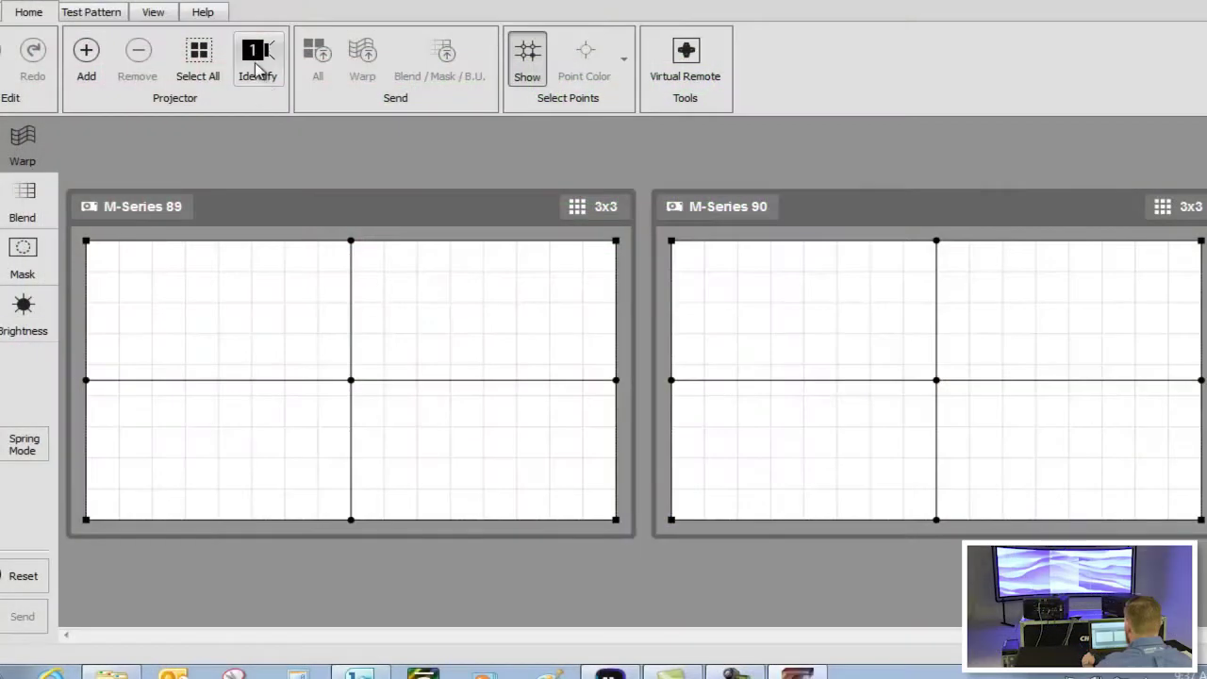
Identify the projectors and reorder the layout so M-Series 90 sits left of M-Series 89.
left_click(254, 62)
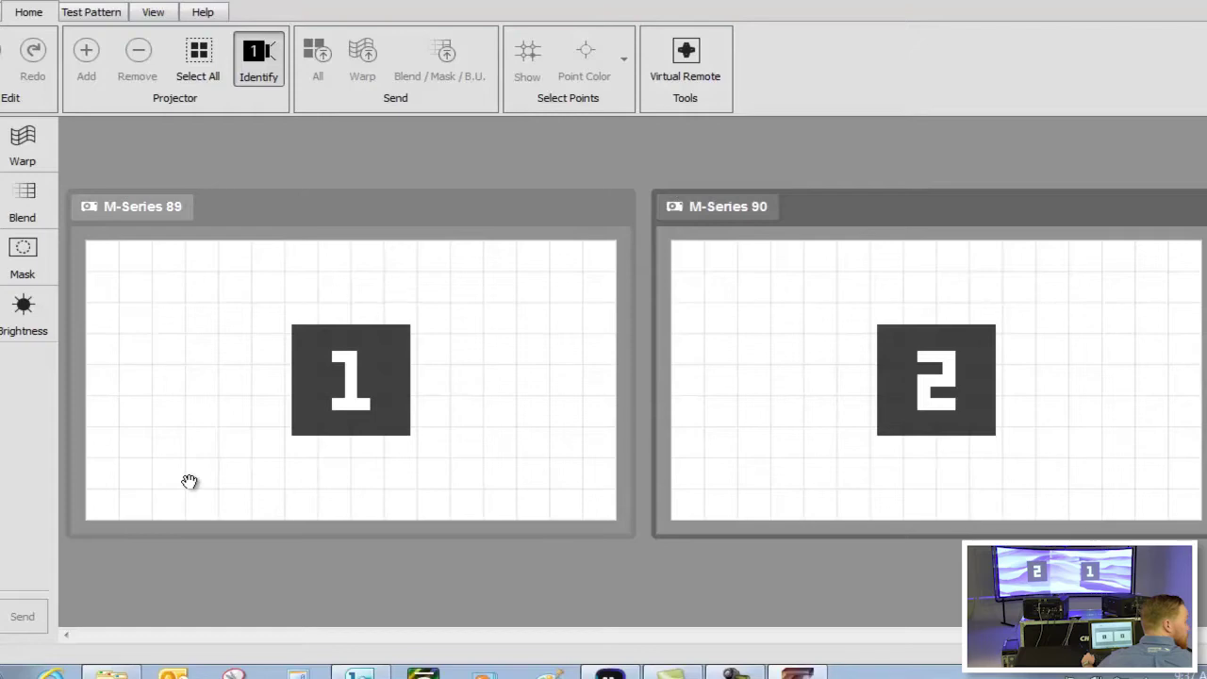
scroll(190, 482, "down", 2)
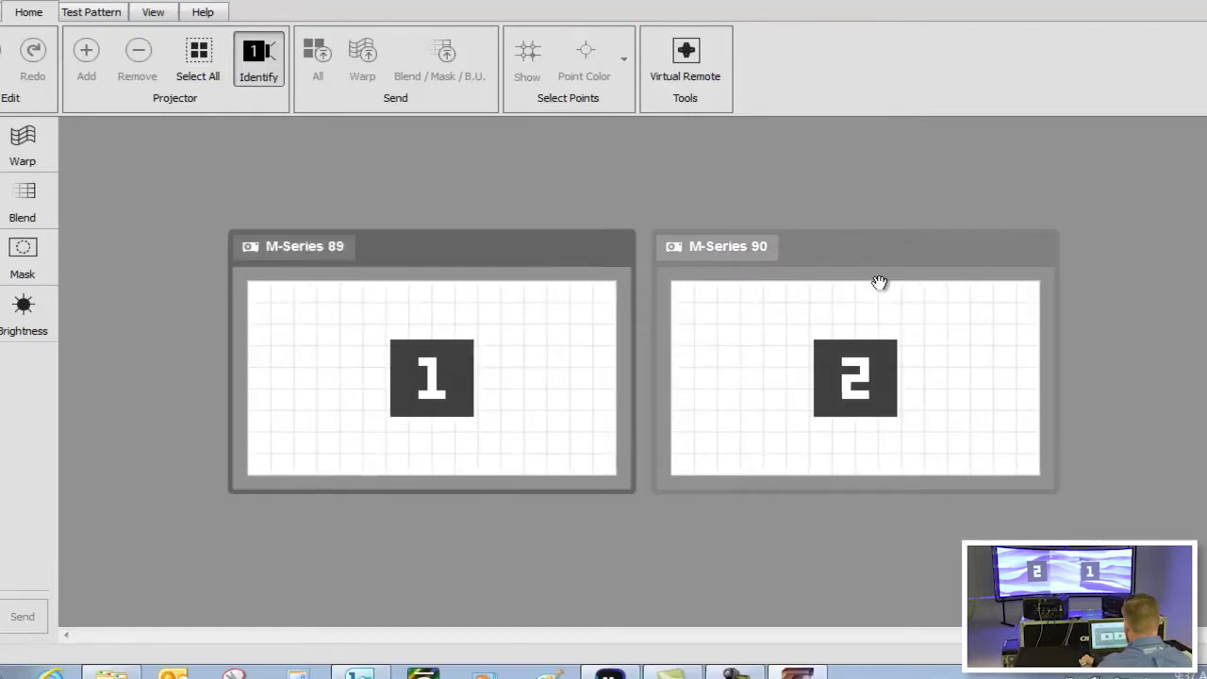
left_click_drag(905, 248, 143, 252)
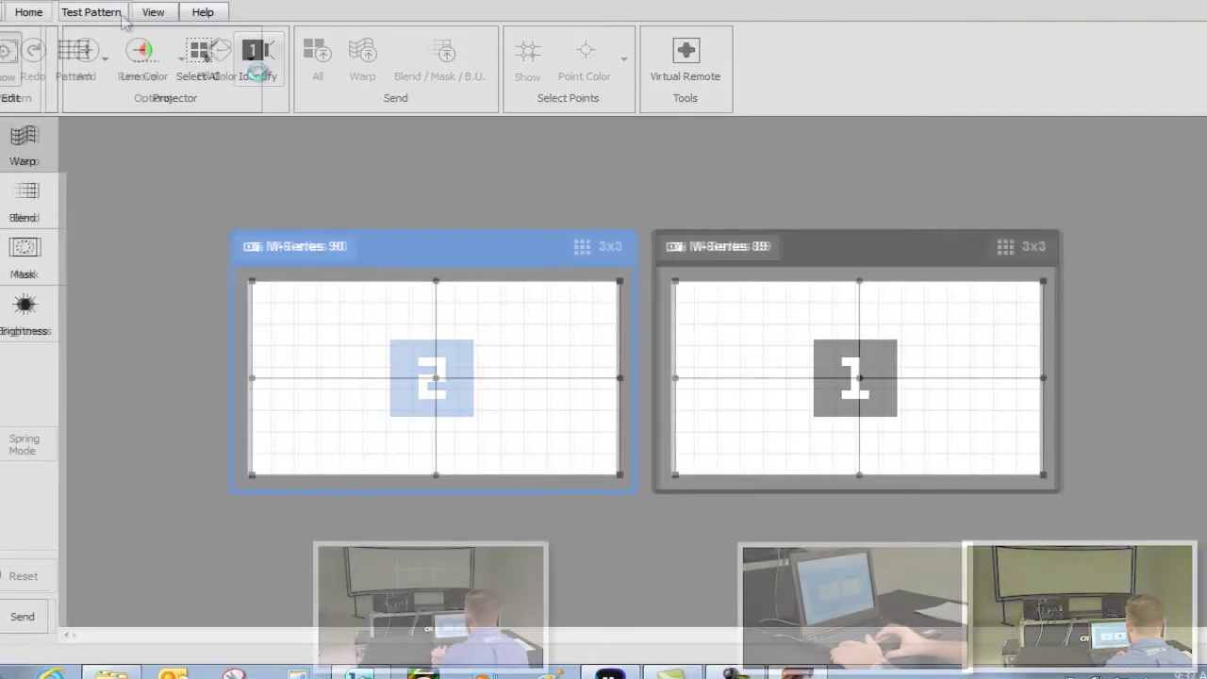
Set the select point color to white for the M-Series 90 projector.
left_click(29, 13)
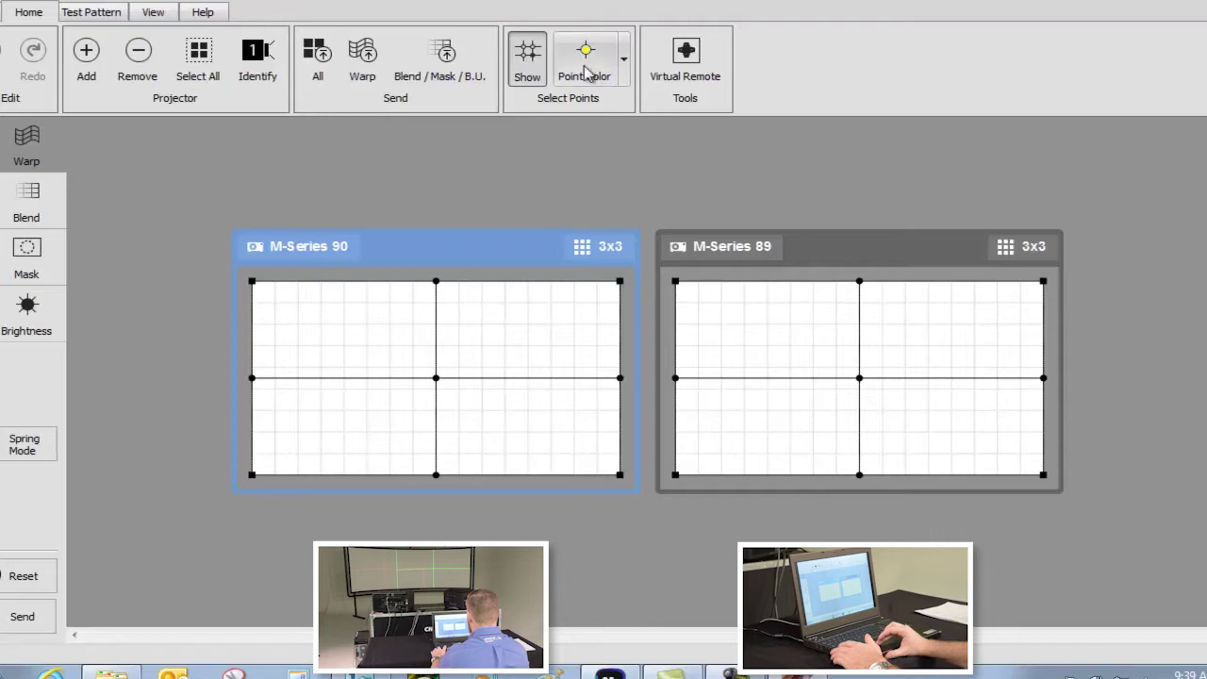
left_click(624, 68)
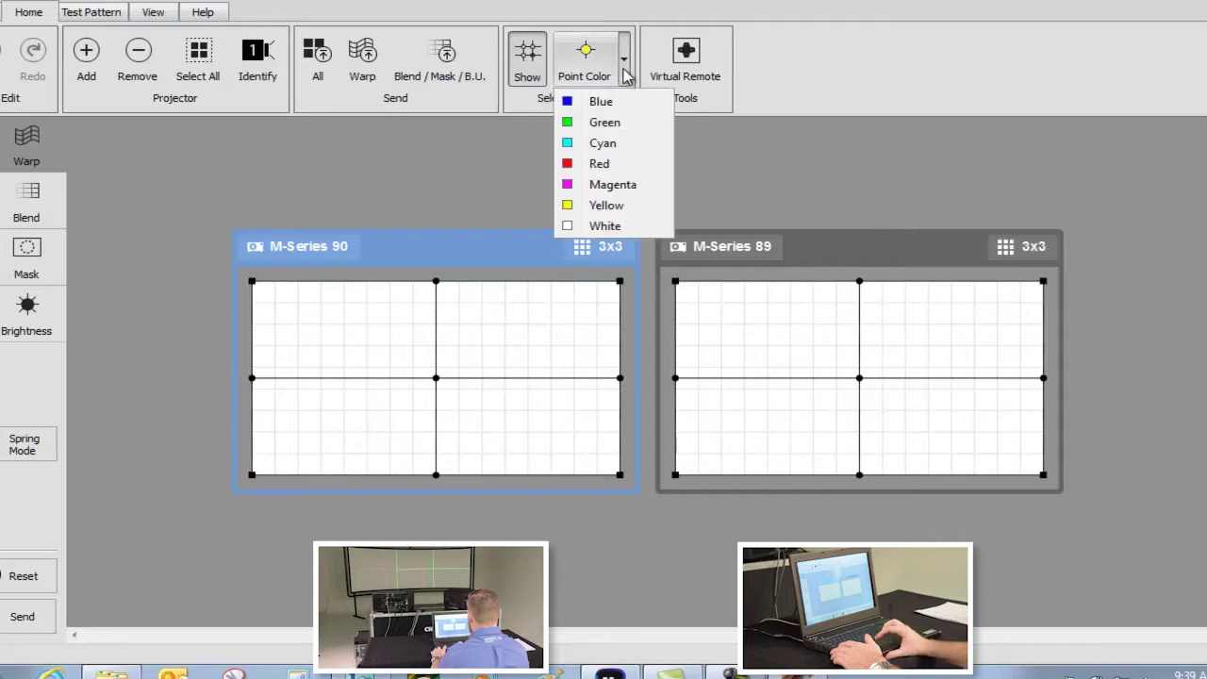
left_click(577, 227)
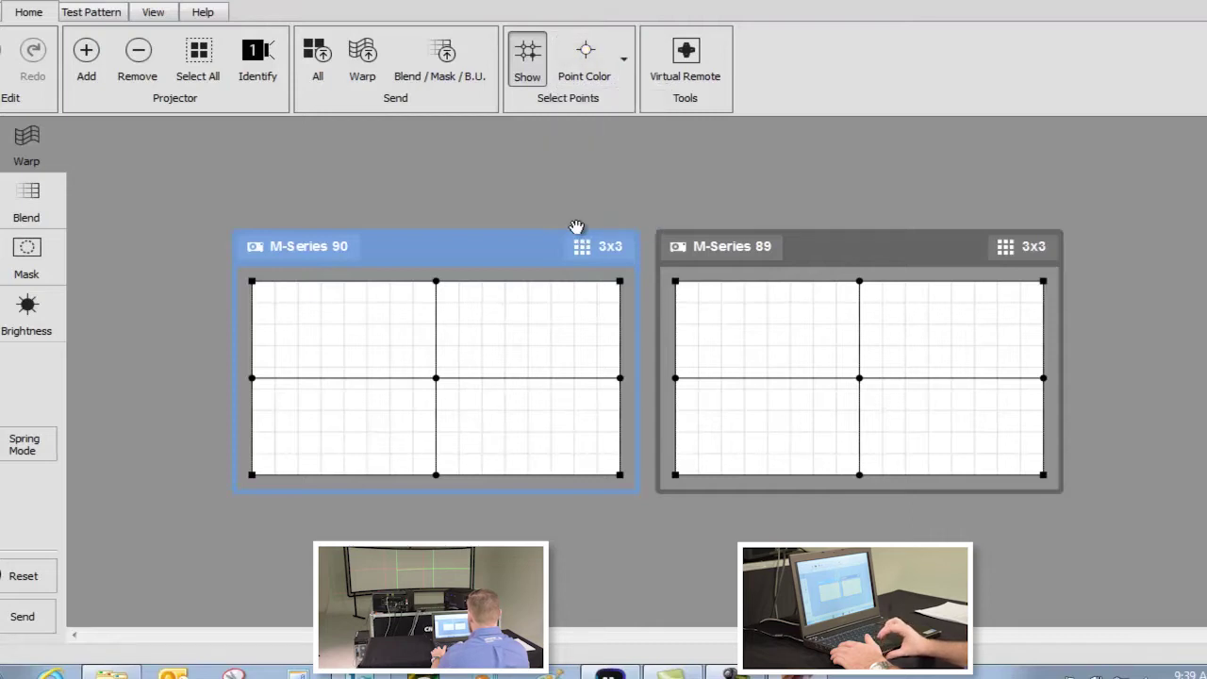
Move the upper-left corner warp point of M-Series 90 inward, to the right and slightly down.
left_click(253, 282)
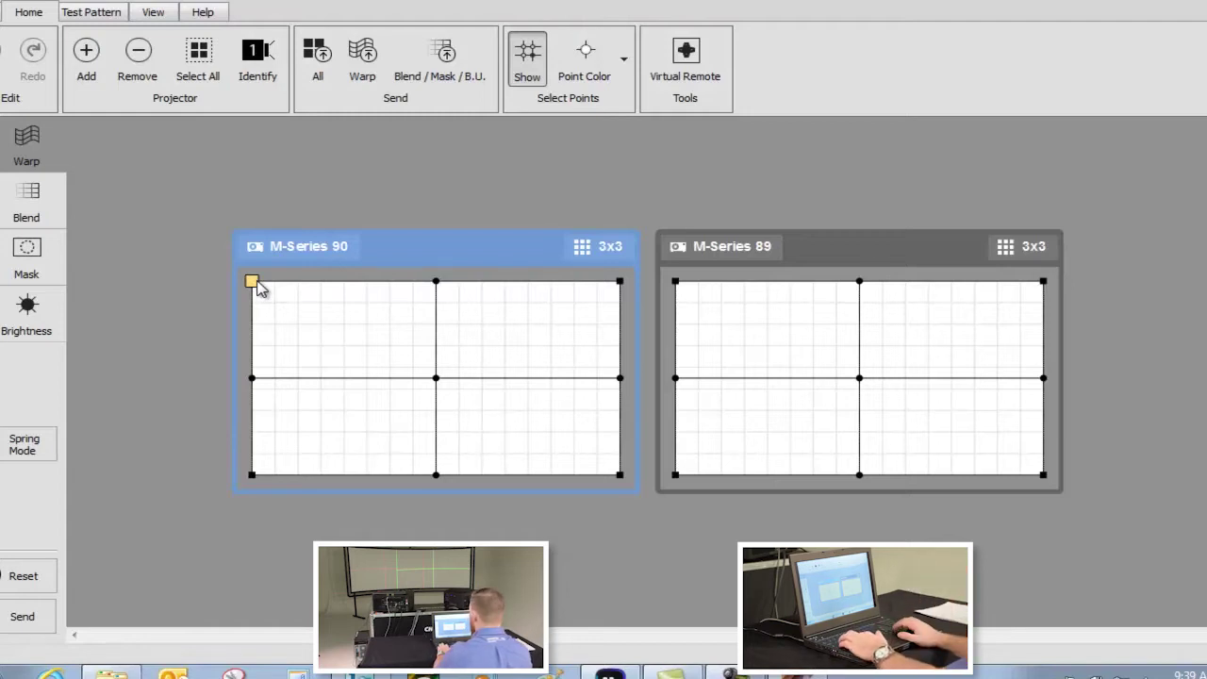
left_click_drag(258, 283, 259, 287)
key("Right")
key("Right")
key("Right")
key("Right")
key("Right")
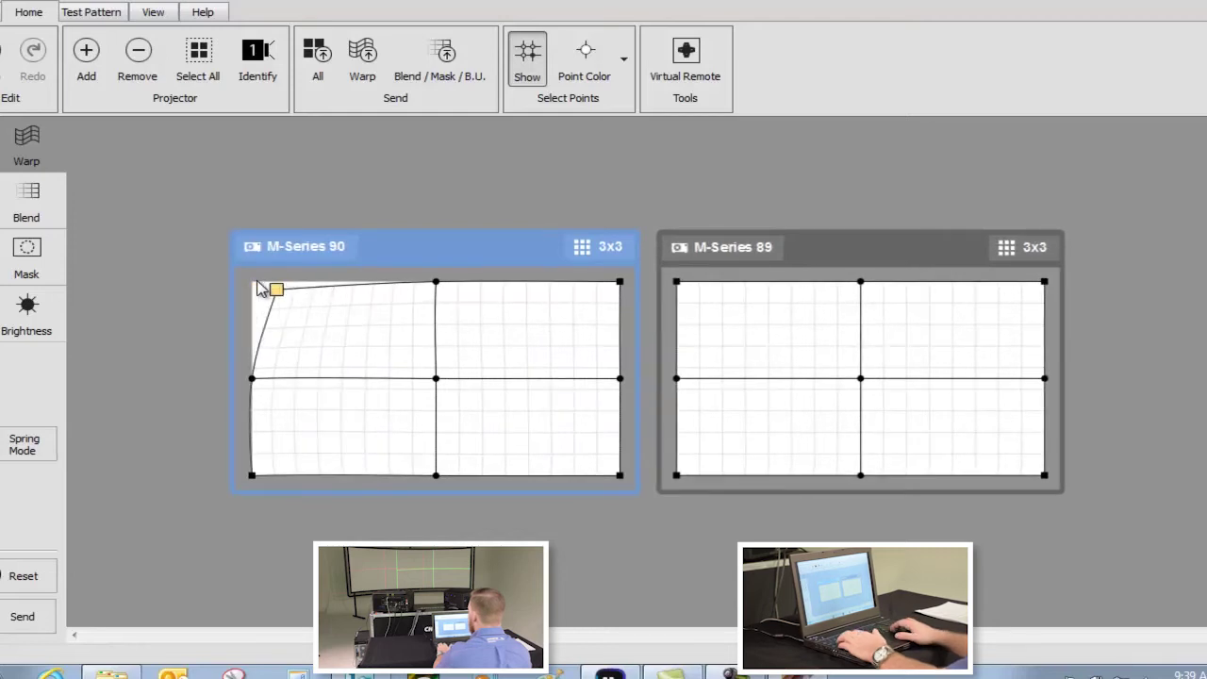
Move the left-middle warp point of M-Series 90 right until it lines up with the upper-left corner point.
key("Tab")
key("Right")
key("Right")
key("Right")
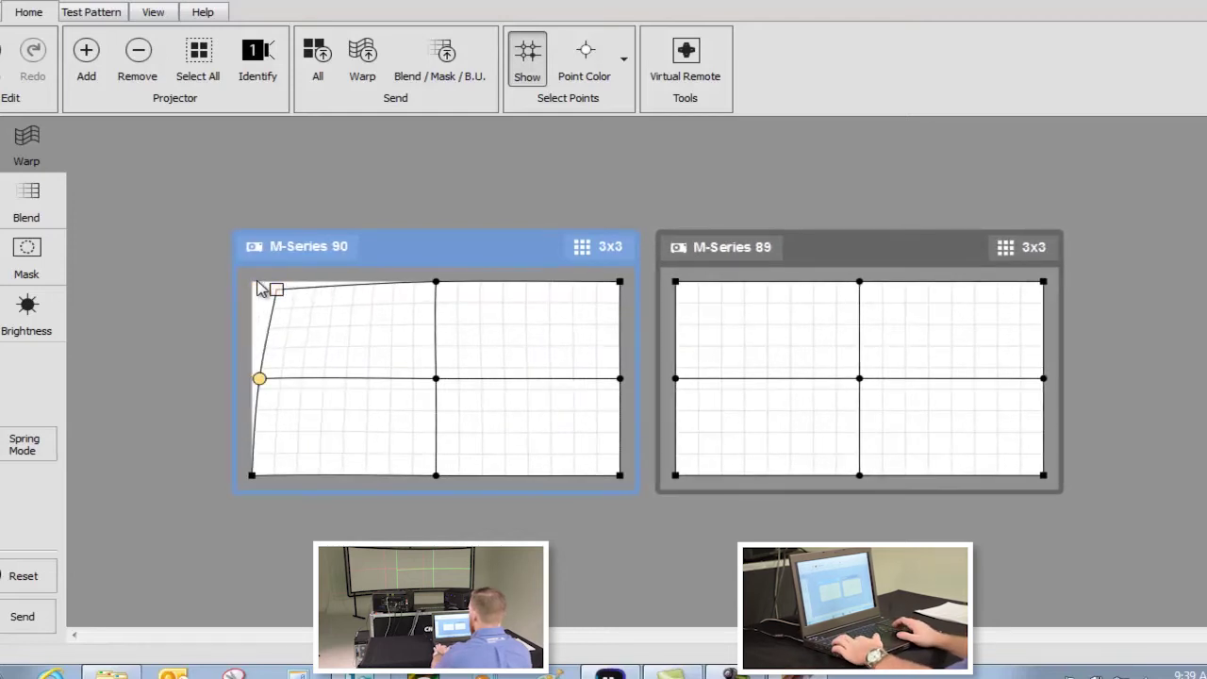
key("Right")
key("Right")
key("Right")
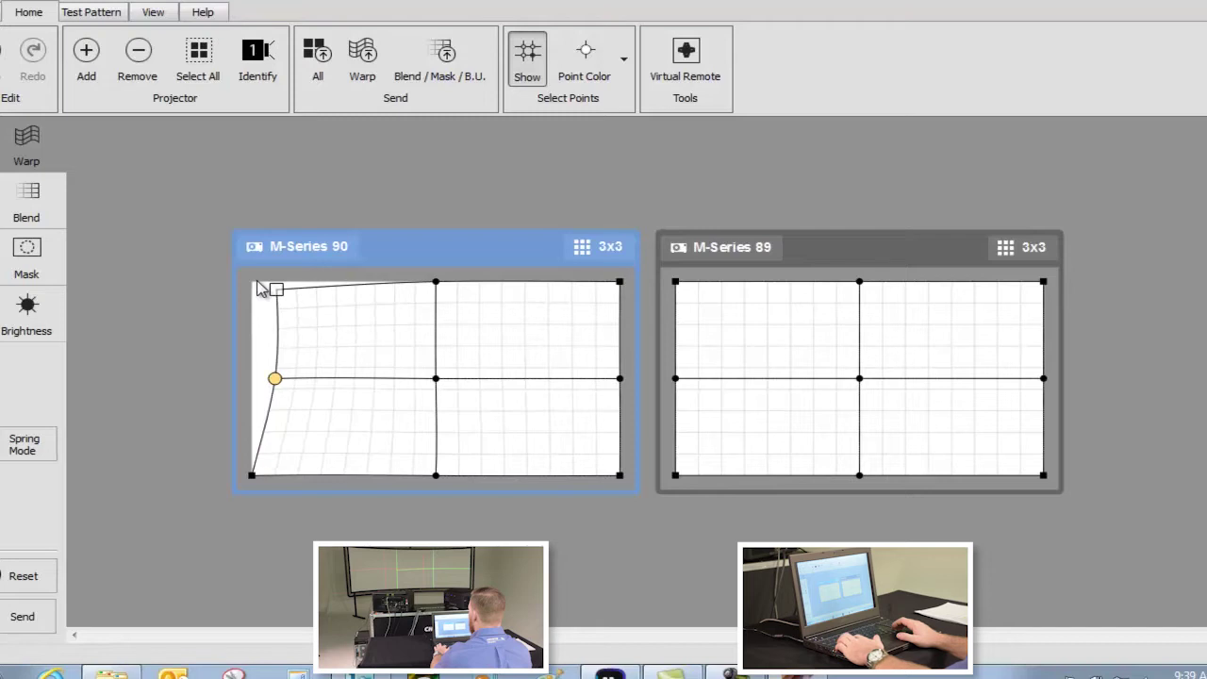
Move the lower-left corner warp point of M-Series 90 right and up, in line with the left-middle point.
key("Tab")
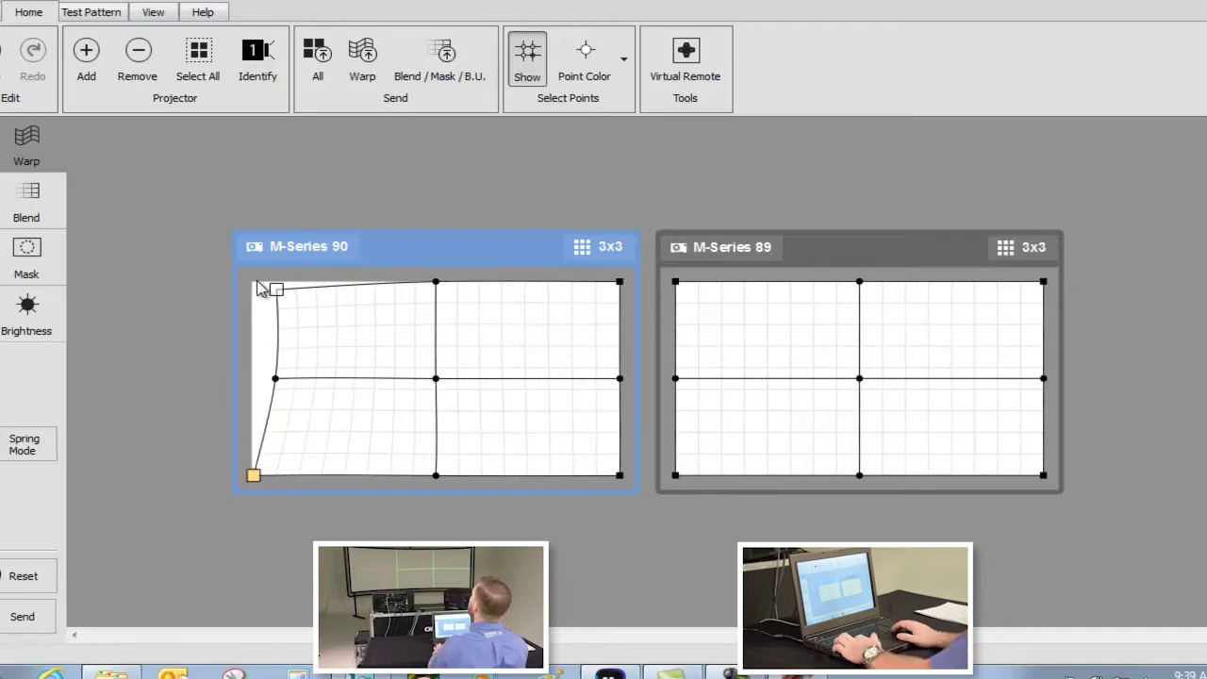
key("Right")
key("Up")
key("Right")
key("Right")
key("Right")
key("Right")
key("Right")
key("Right")
key("Right")
key("Right")
key("Right")
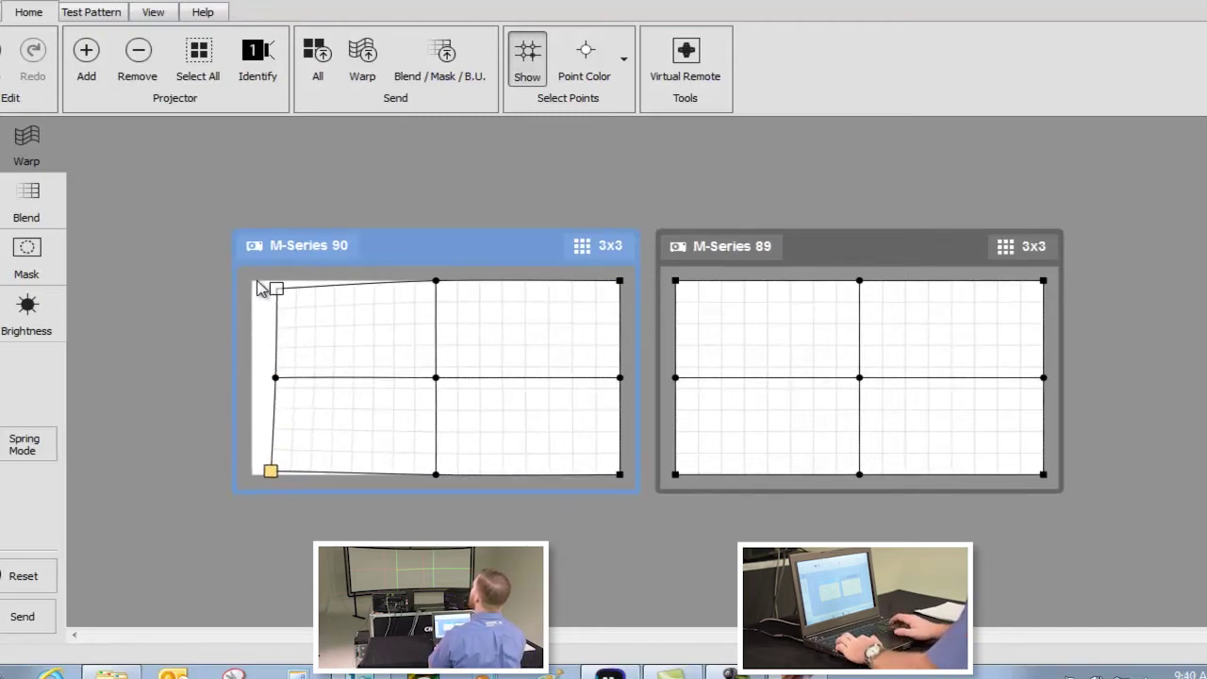
key("Left")
key("Left")
key("Left")
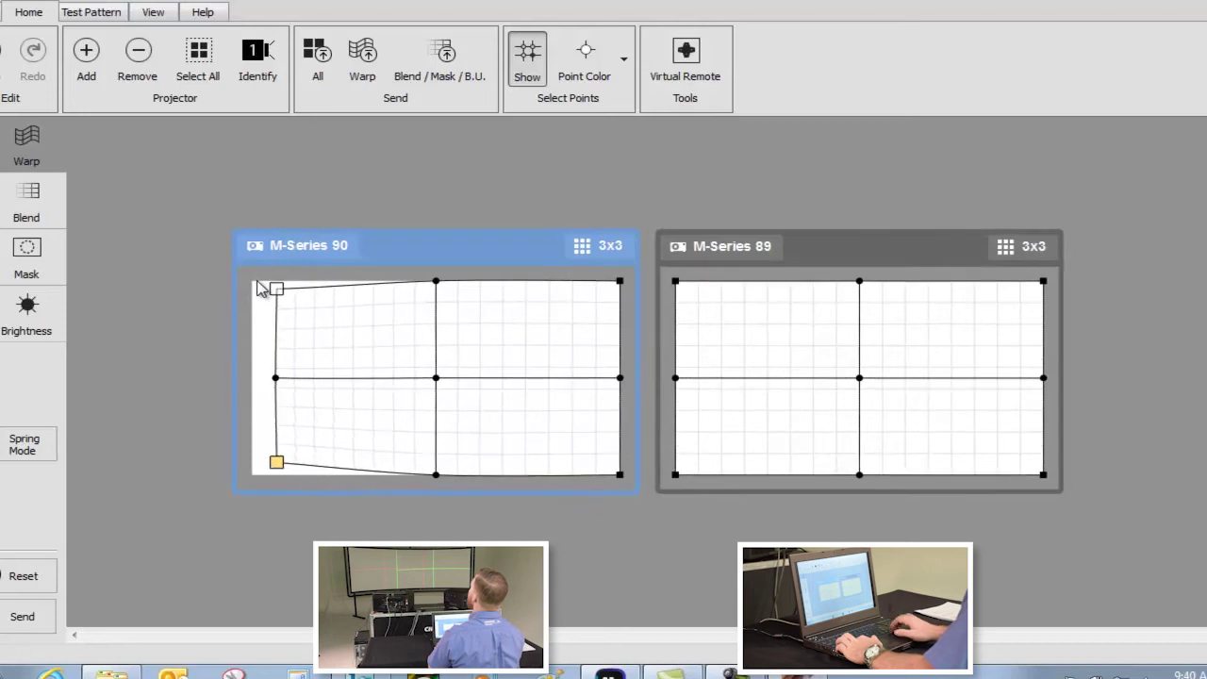
key("Left")
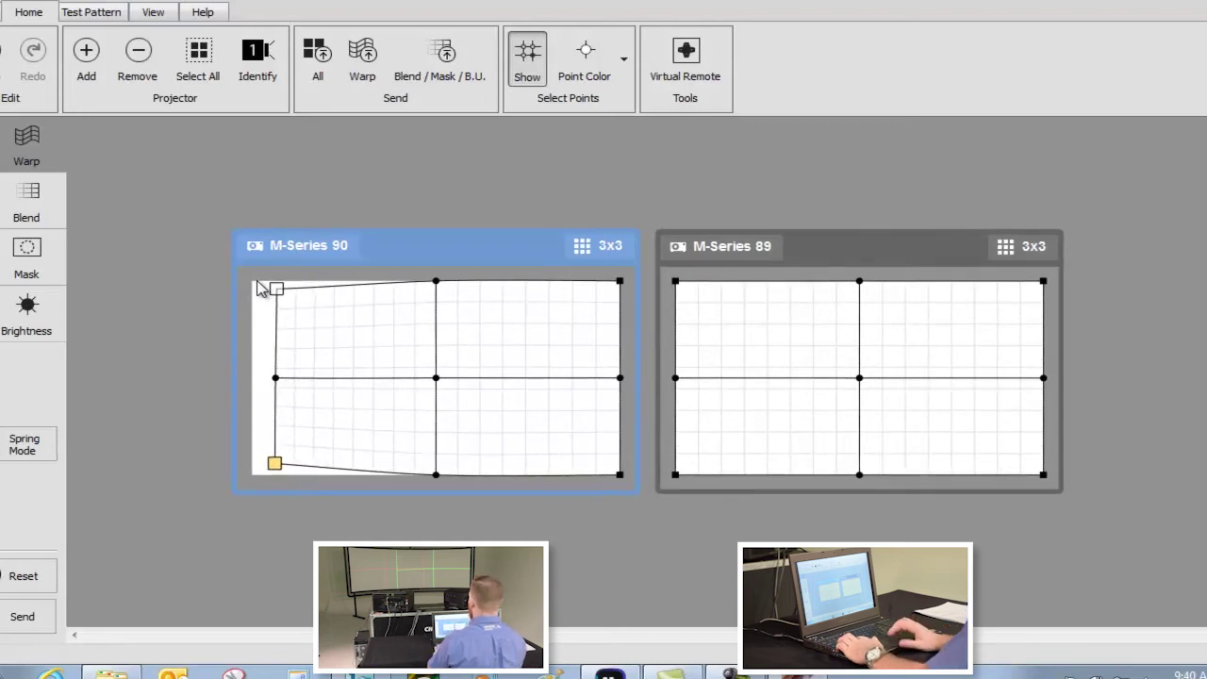
Raise the bottom-edge warp points of M-Series 90 and lower its remaining top-edge points to fit the screen.
key("Tab")
key("Up")
key("Up")
key("Up")
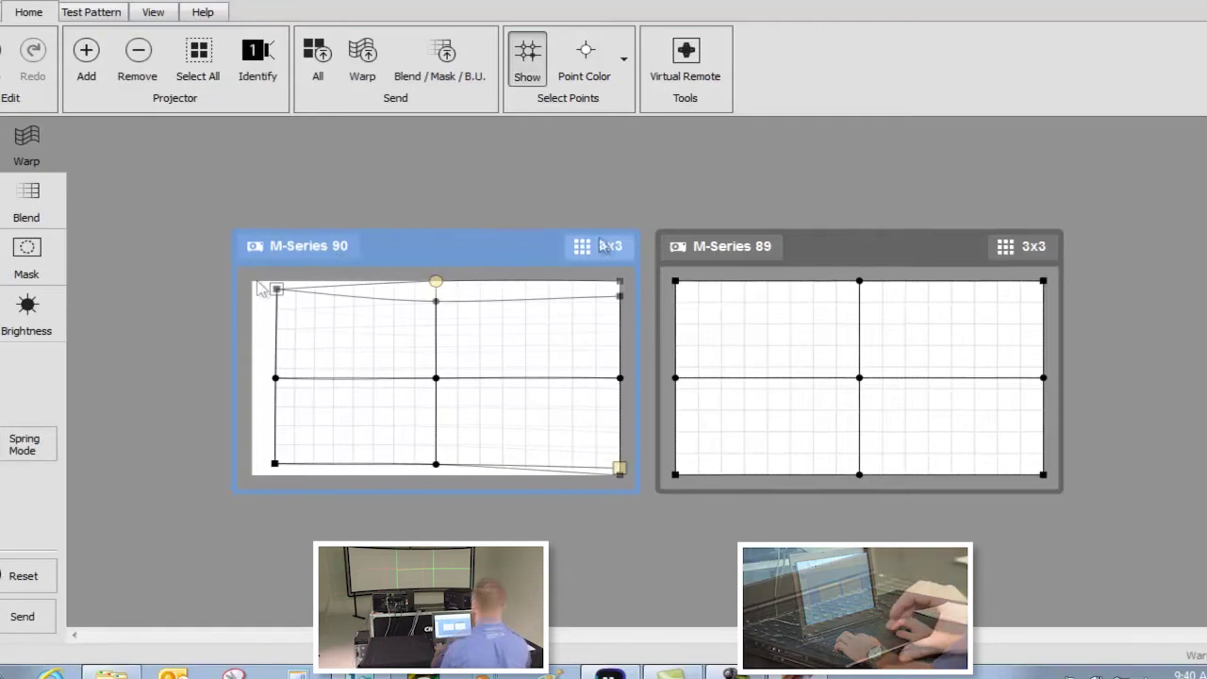
Lower the upper-left corner warp point of M-Series 89 slightly.
left_click(878, 248)
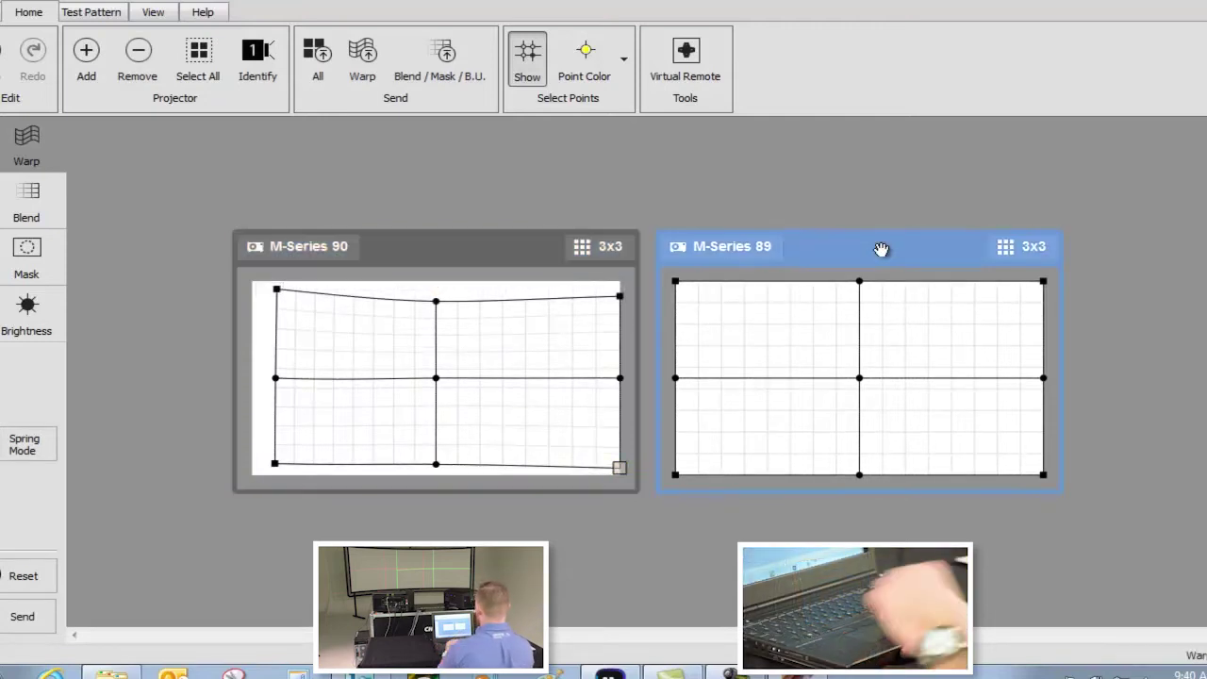
left_click(677, 282)
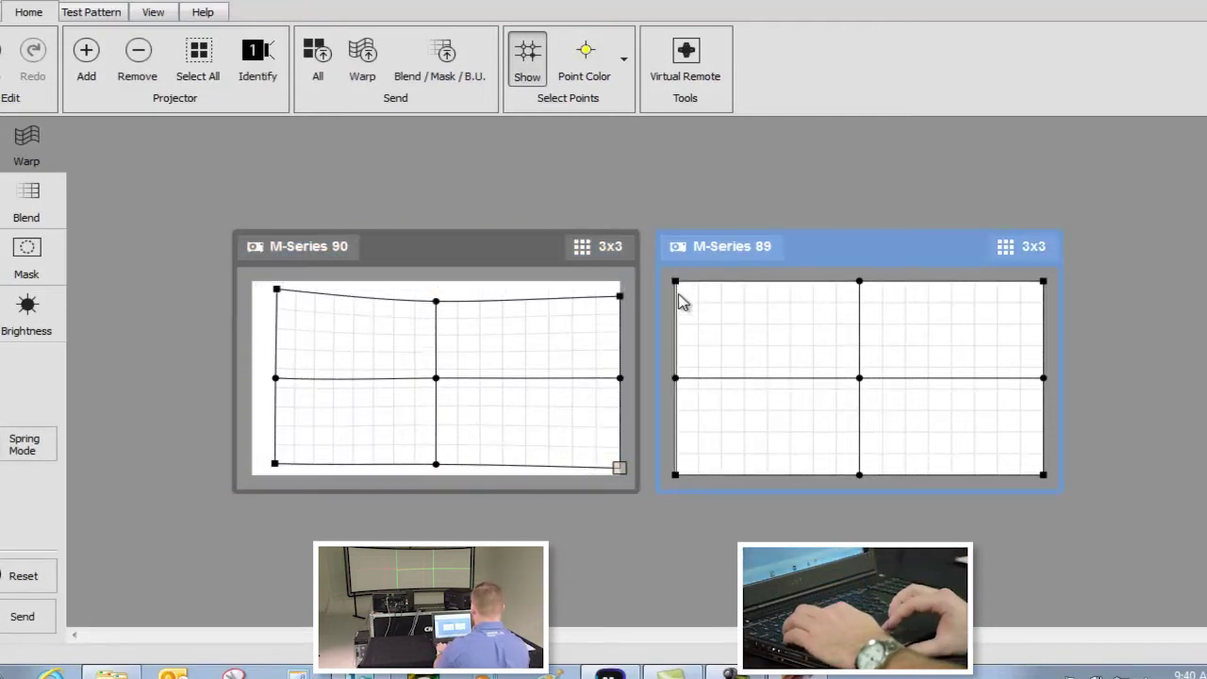
key("Down")
key("Down")
key("Up")
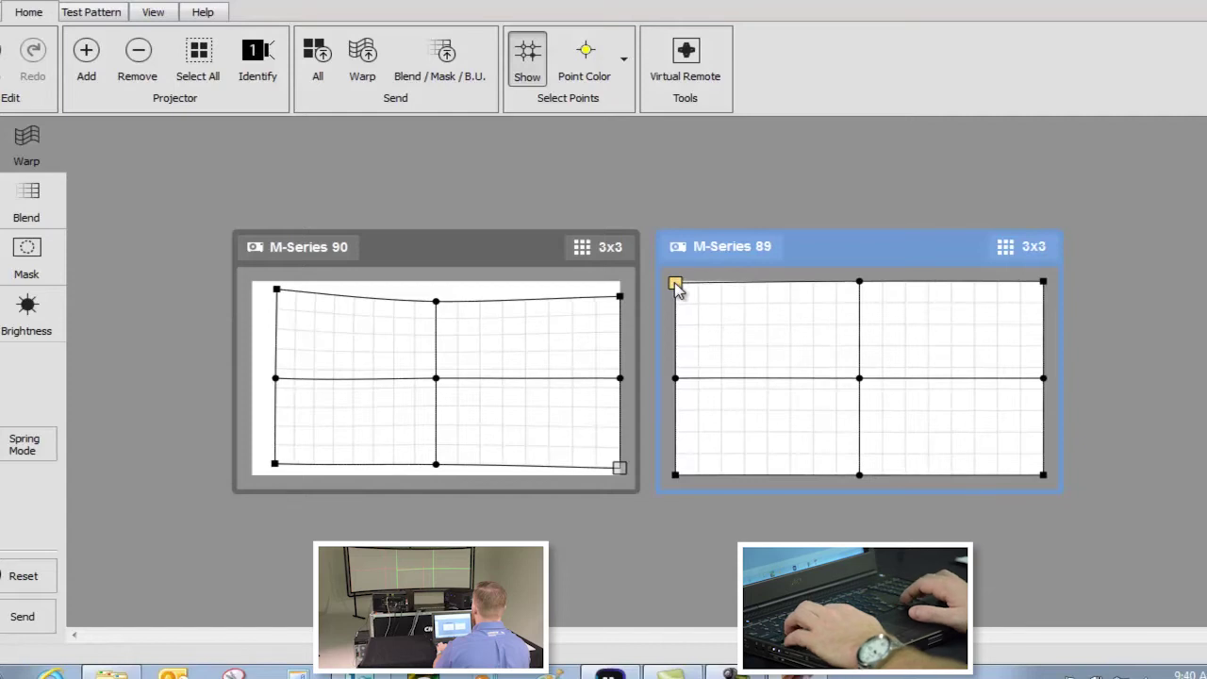
Lower the top-middle and upper-right warp points of M-Series 89 and shape its remaining edge points to the screen.
key("Tab")
key("Down")
key("Down")
key("Down")
key("Down")
key("Down")
key("Tab")
key("Down")
key("Down")
key("Down")
key("Tab")
Check the alignment of the middle-row warp points of M-Series 90 and M-Series 89 with both projectors selected.
left_click(435, 381)
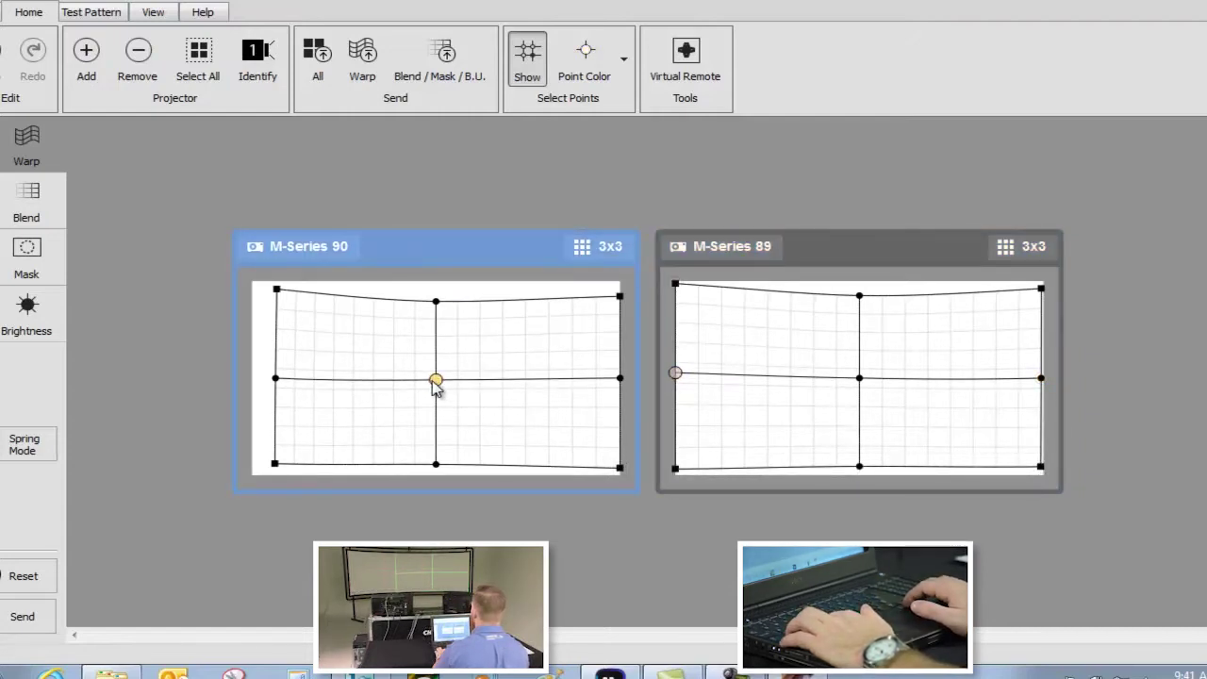
key("ctrl+a")
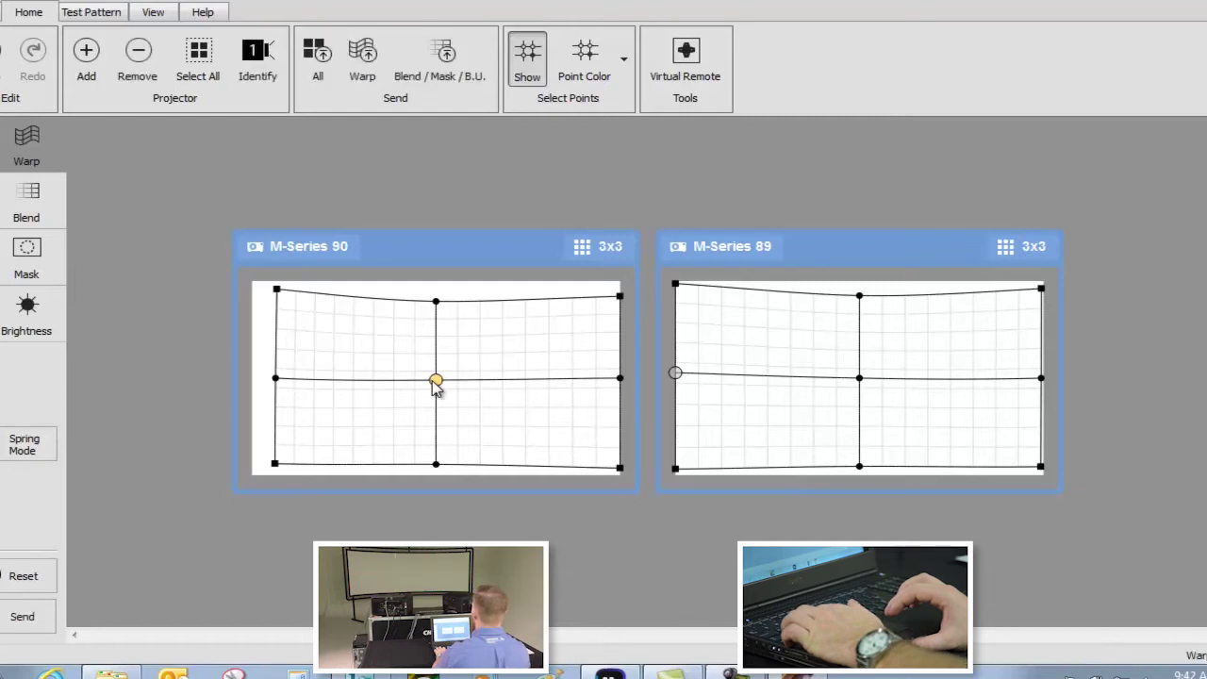
left_click(677, 374)
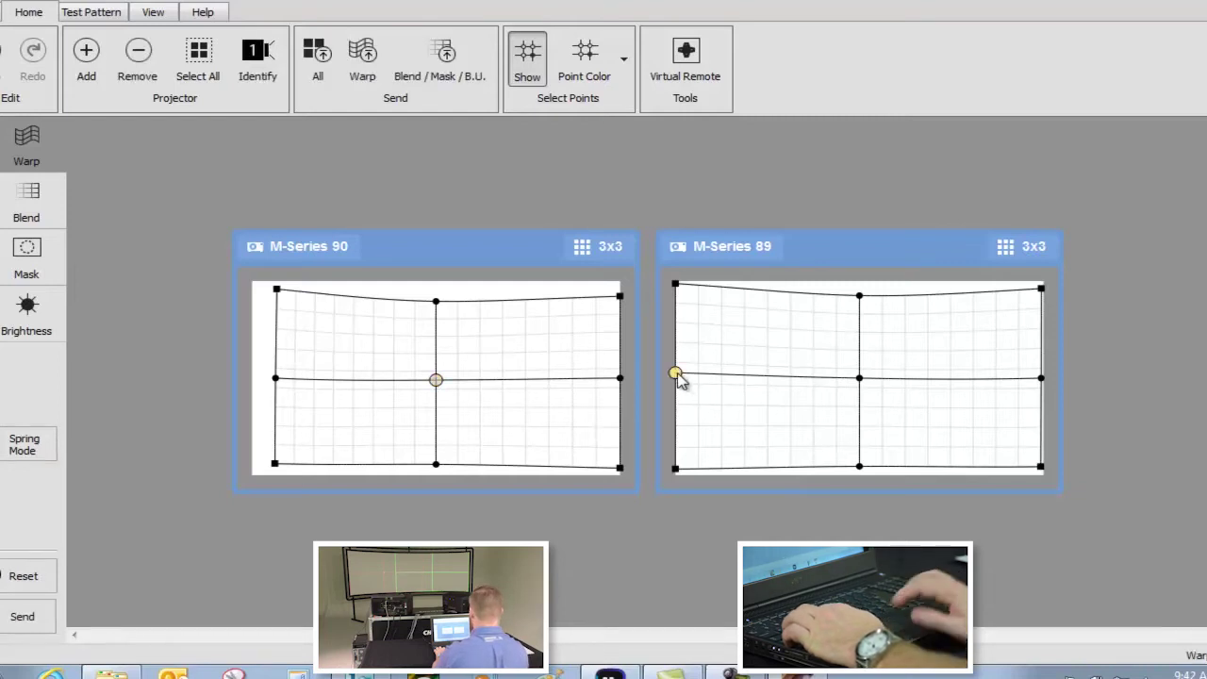
left_click(619, 378)
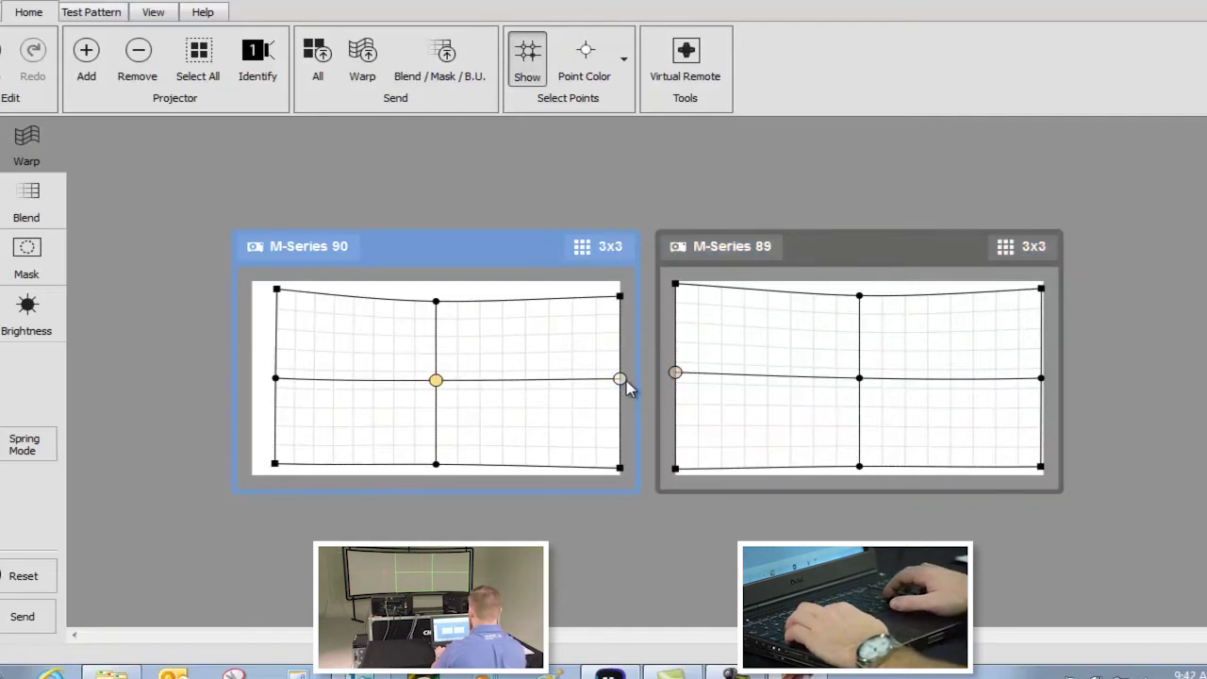
key("ctrl+a")
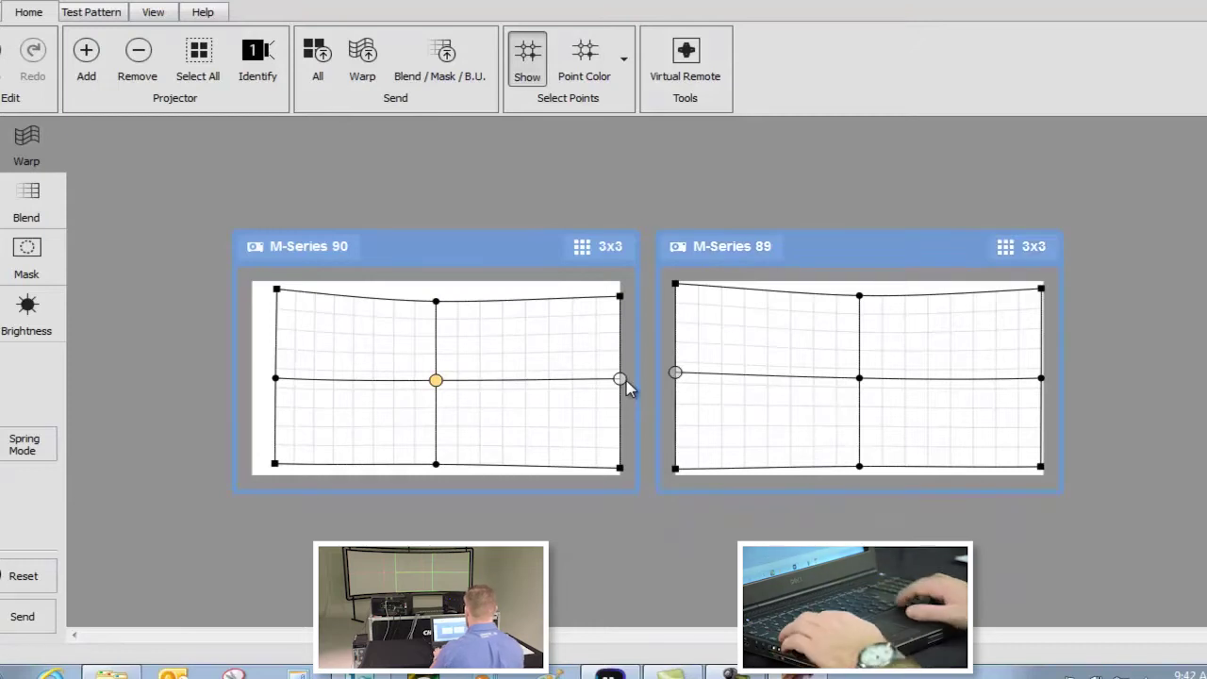
Change the warp grid of both M-Series 90 and M-Series 89 to 5x5.
left_click(612, 267)
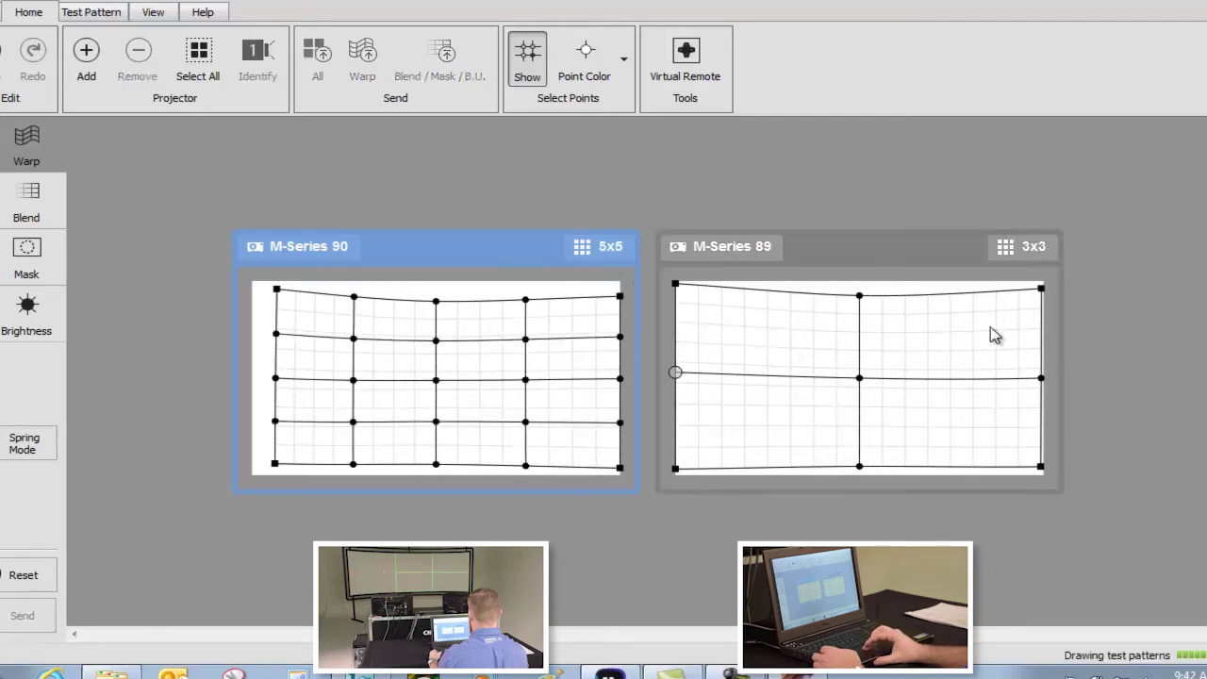
left_click(1007, 245)
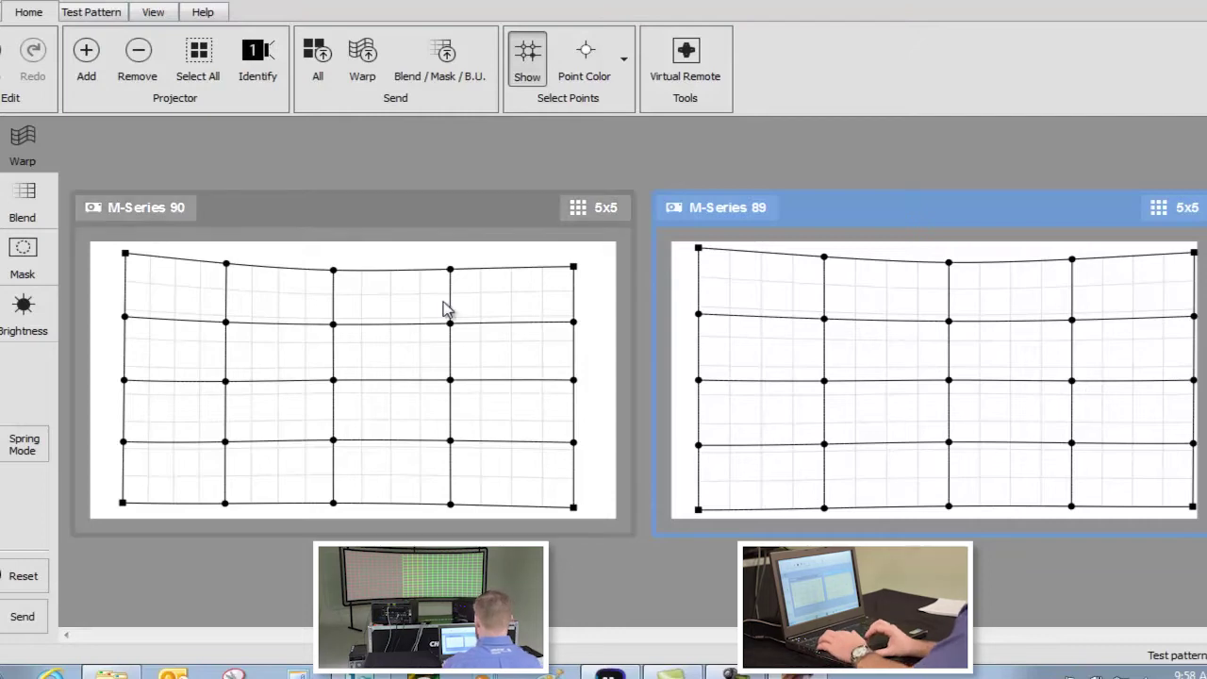
Fine-tune the top-row warp points of M-Series 90, lowering the fourth point slightly.
left_click(334, 272)
key("Left")
key("Right")
key("Right")
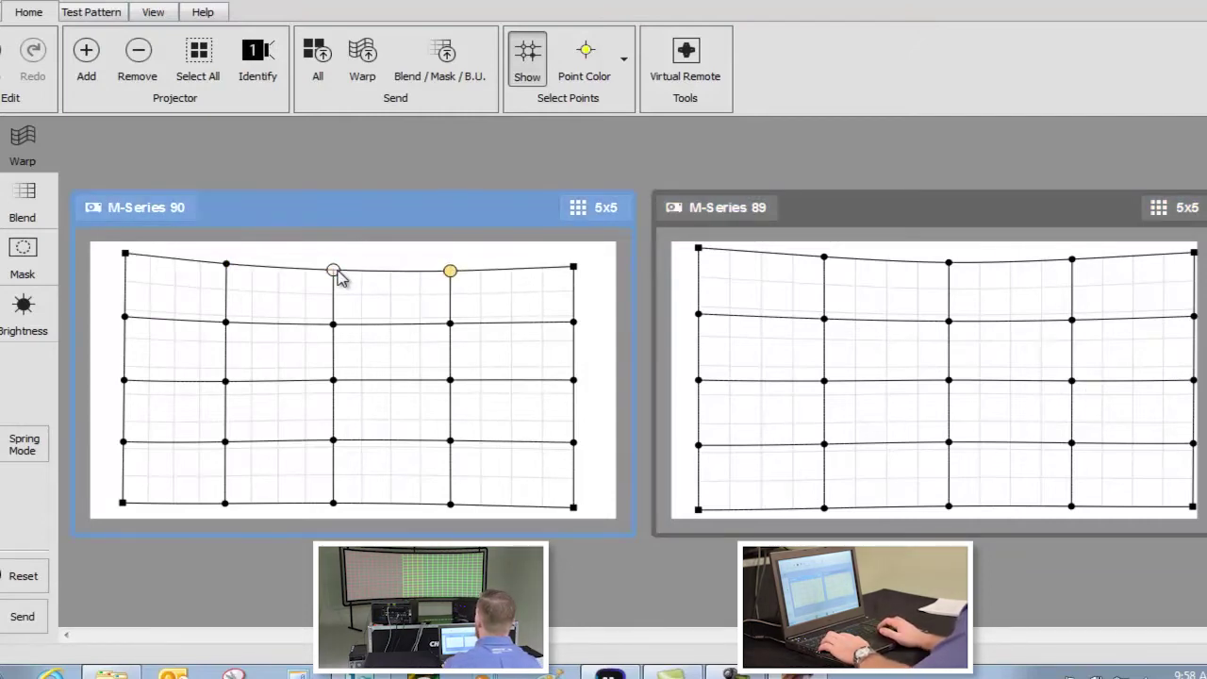
key("Right")
key("Left")
key("Left")
Go down the left column and along the bottom row of M-Series 90, fine-tuning the warp points.
key("Down")
key("Down")
key("Down")
key("Down")
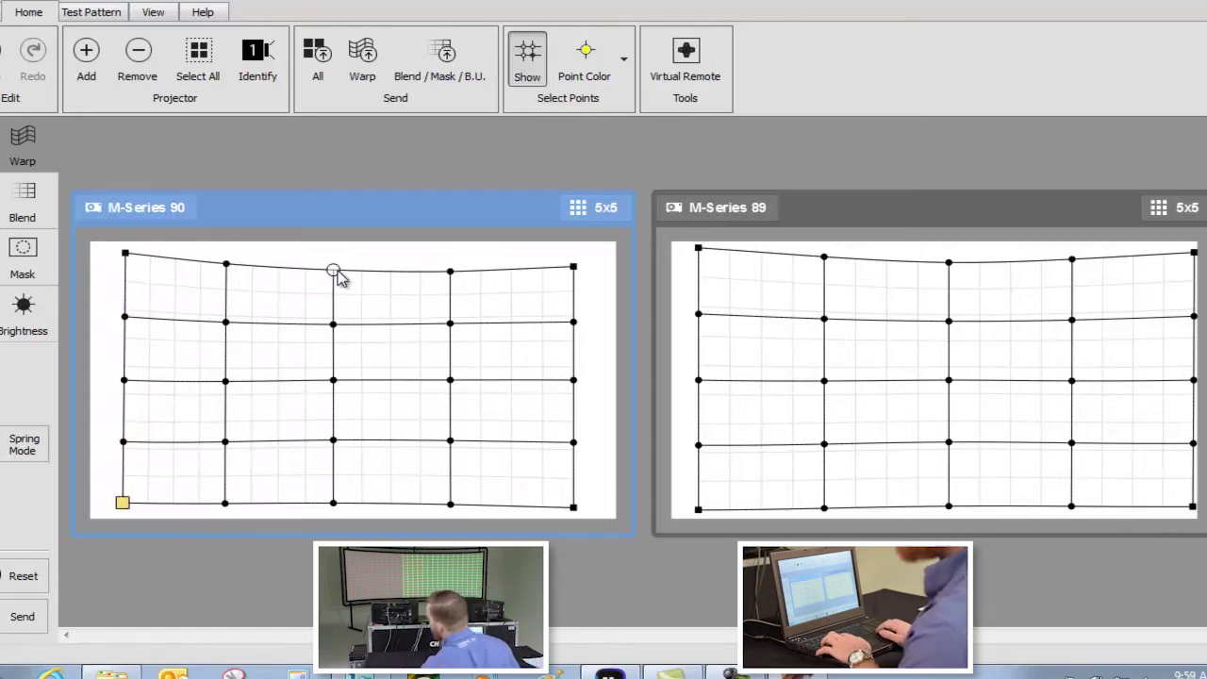
key("Right")
key("Right")
key("Right")
key("Right")
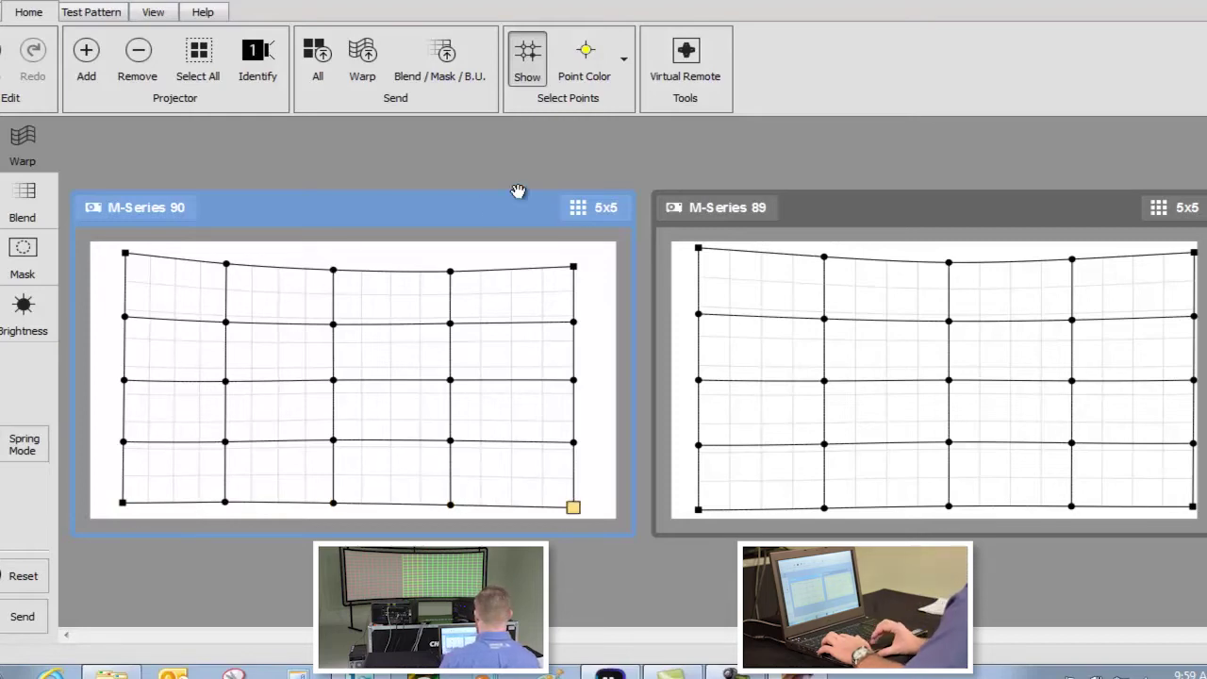
Fine-tune the top-row warp points of M-Series 89, lowering the second and fourth points slightly.
left_click(699, 250)
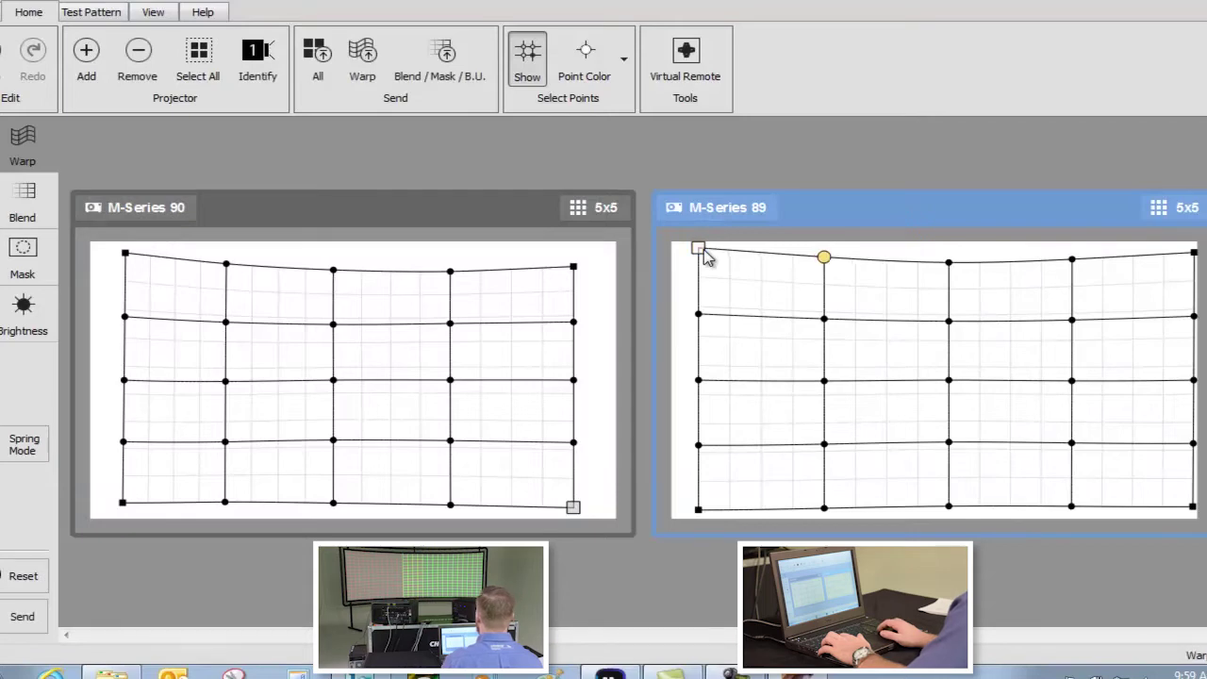
key("Right")
key("Right")
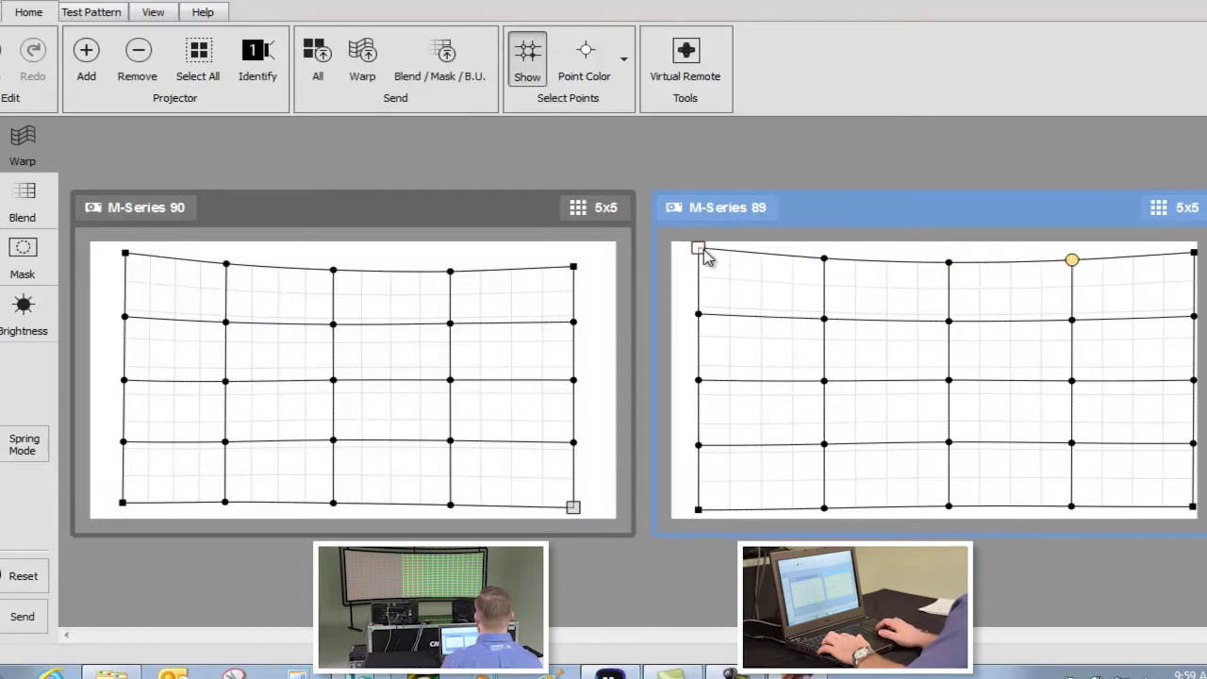
key("Right")
Go down the right column and back along the bottom row of M-Series 89, fine-tuning the warp points.
key("Down")
key("Down")
key("Down")
key("Down")
key("Left")
key("Left")
key("Left")
key("Left")
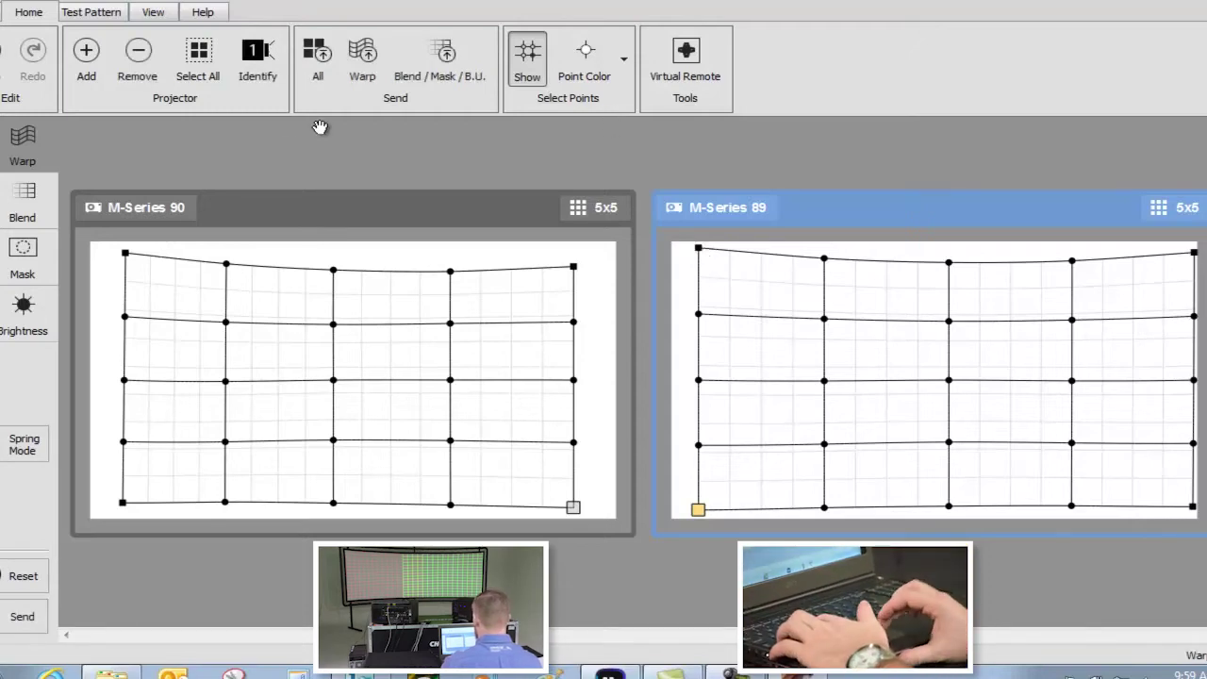
Select both projectors and switch their test pattern to the coarser grid.
left_click(177, 49)
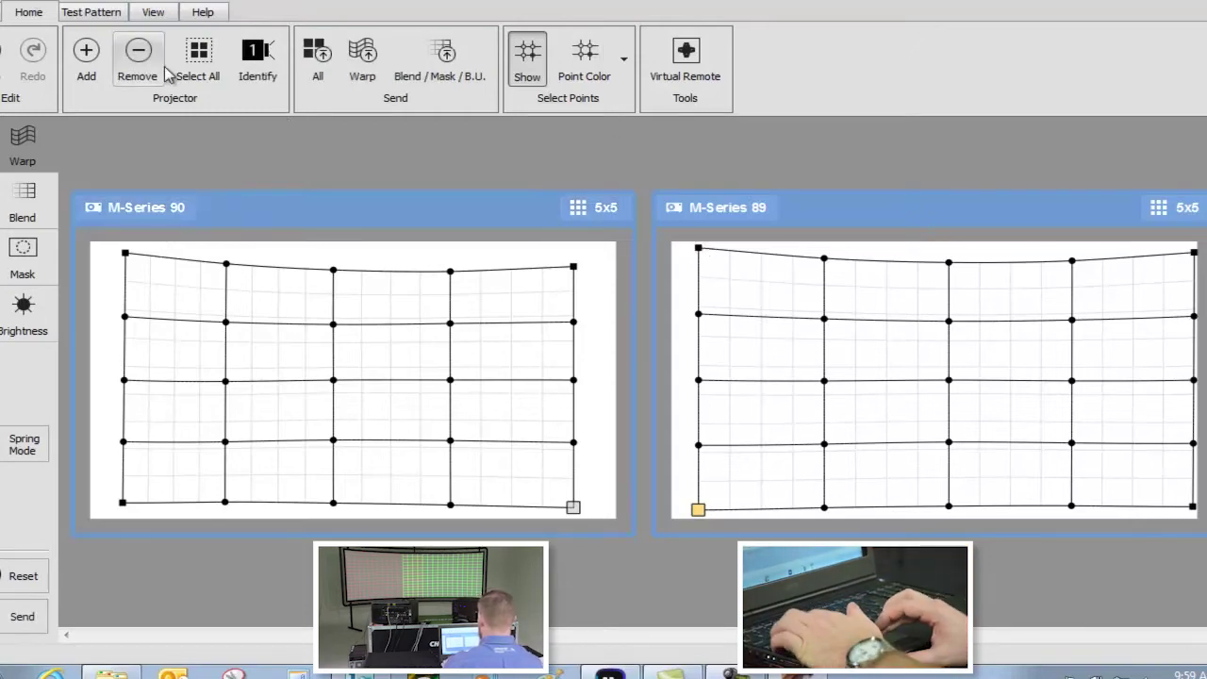
left_click(98, 11)
left_click(101, 66)
left_click(113, 183)
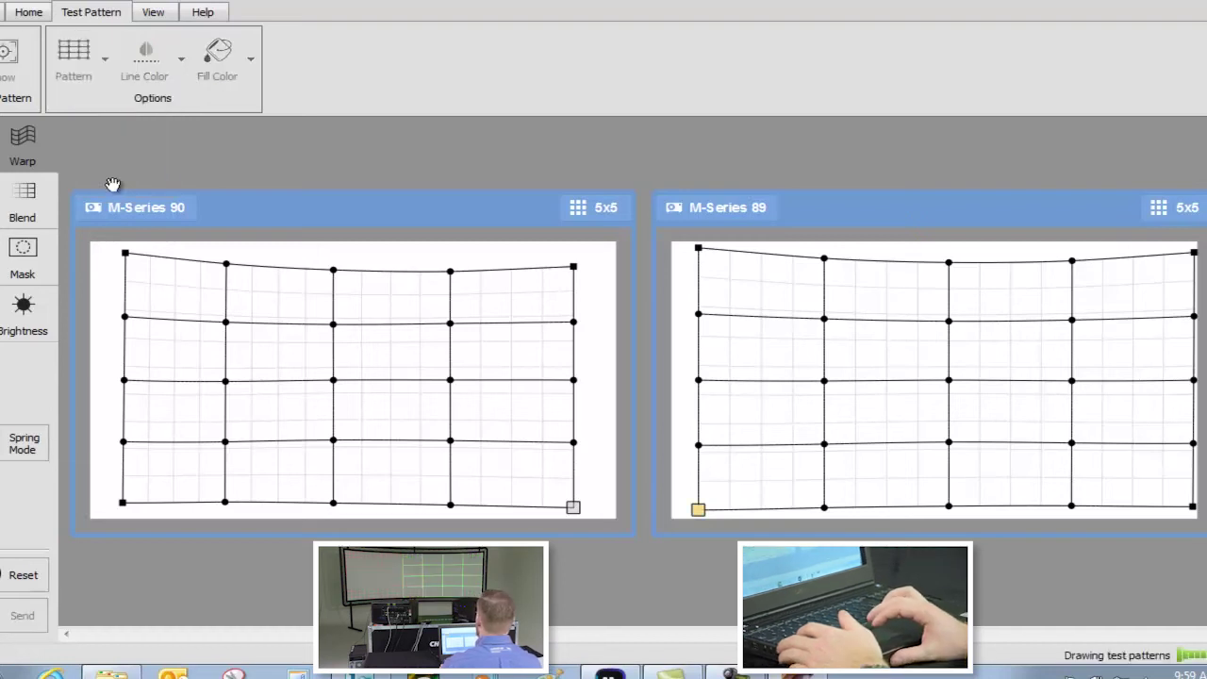
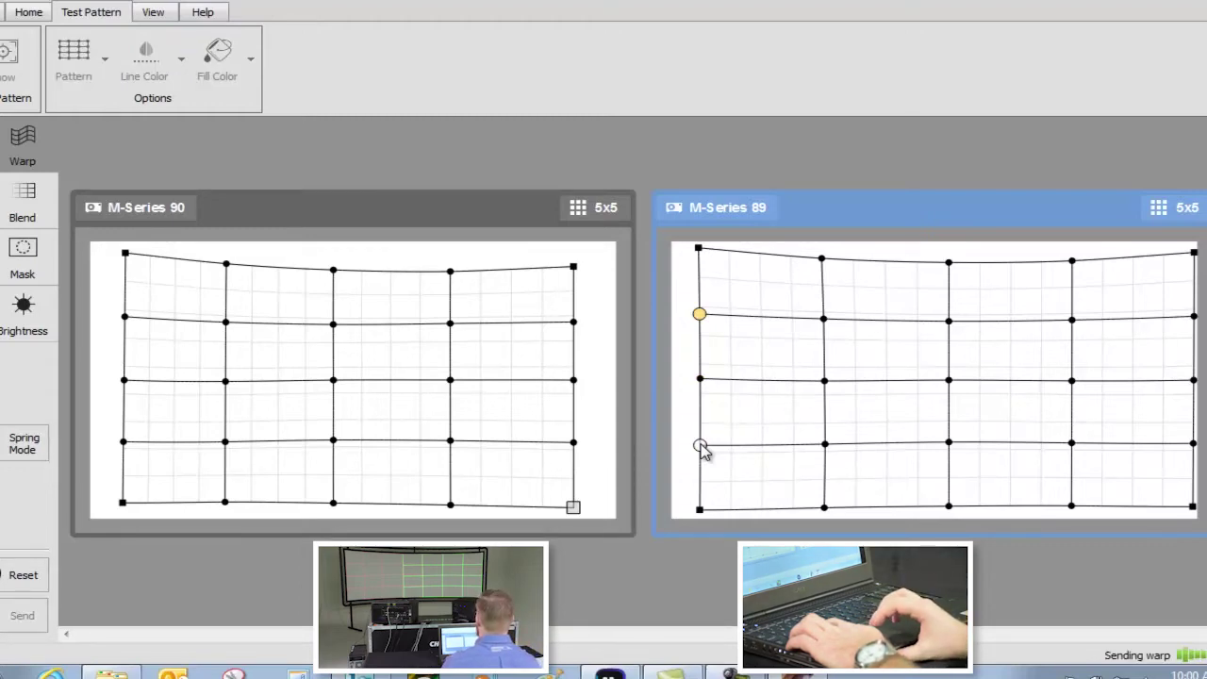
Check the left-column points of M-Series 89 and fine-tune the right-column points of M-Series 90, shifting its upper-right corner slightly outward.
left_click(699, 445)
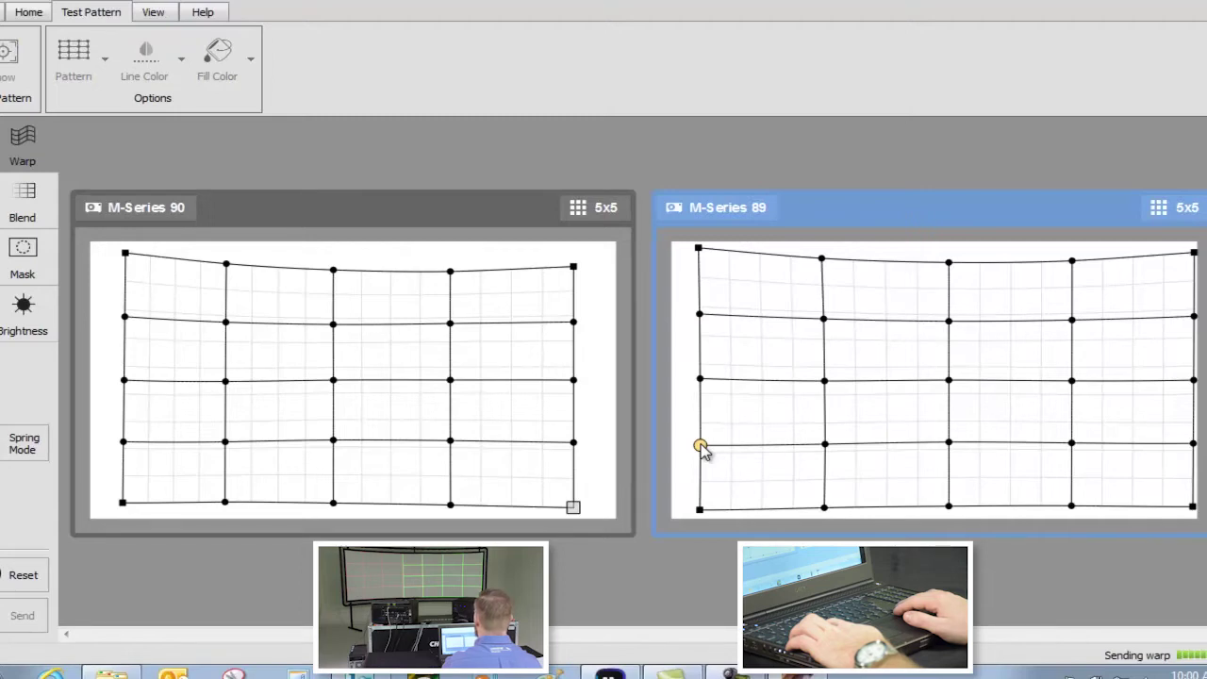
left_click(577, 415)
key("Tab")
key("Right")
key("Up")
key("Up")
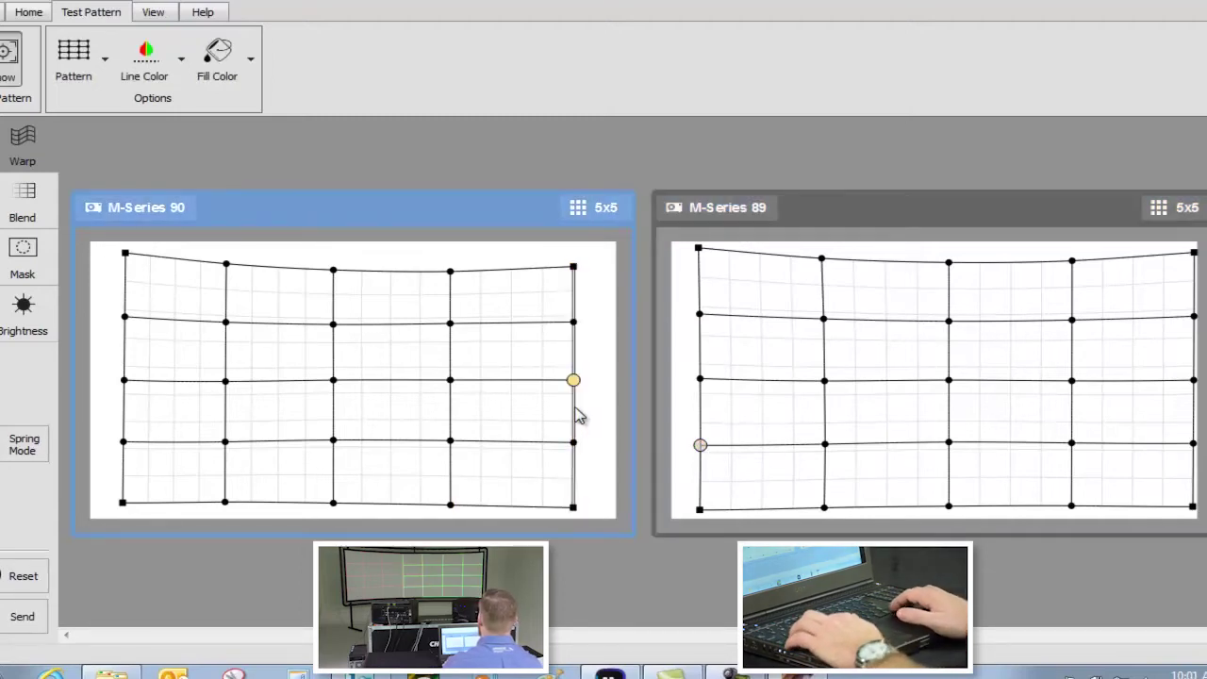
key("Up")
key("Up")
key("Down")
key("Left")
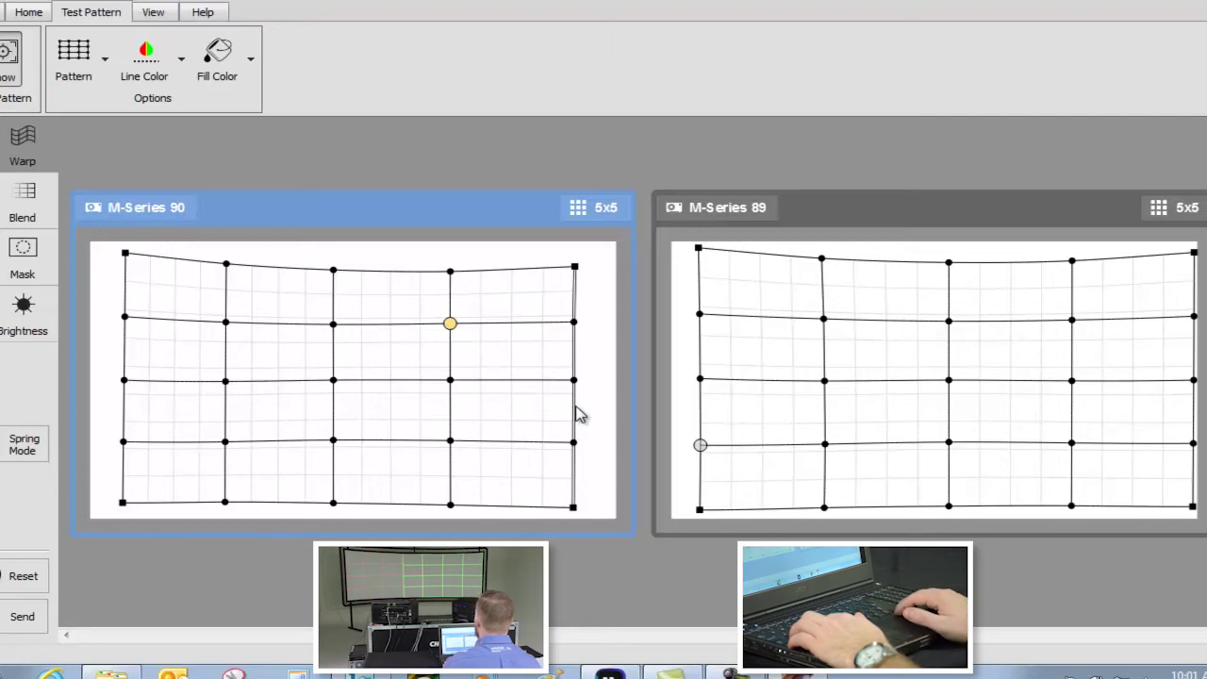
Turn on Spring Mode and go down the fourth column of M-Series 90, shifting its warp points slightly right.
left_click(26, 449)
key("Right")
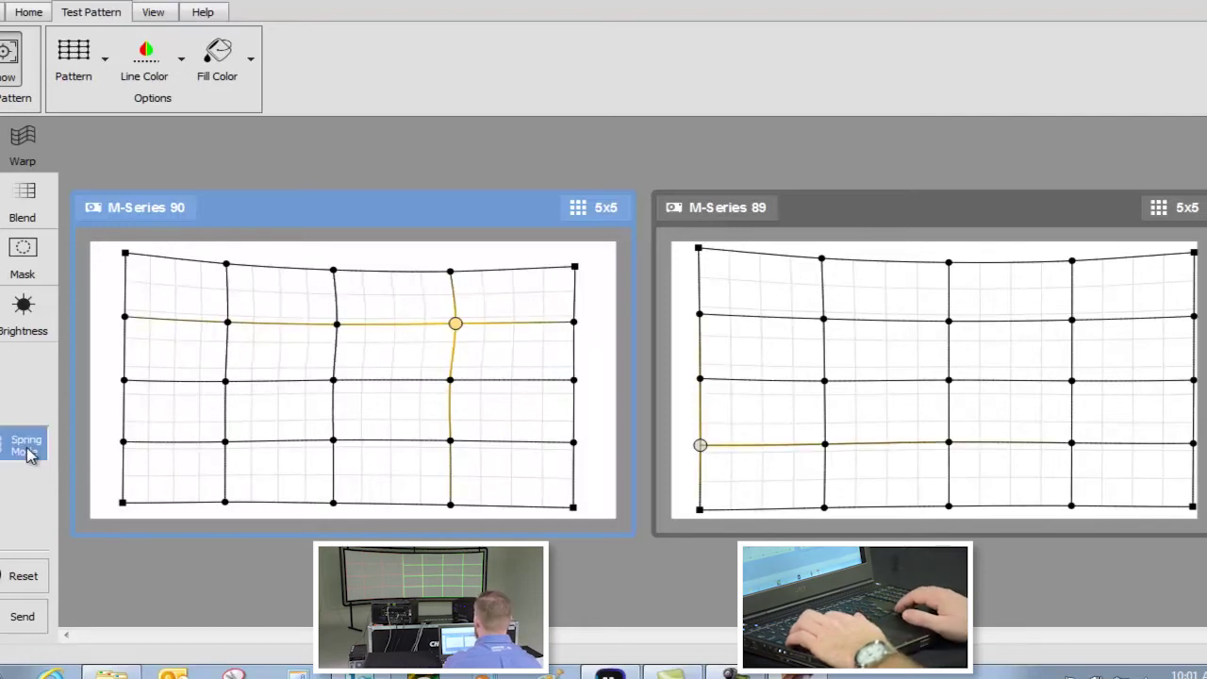
key("Up")
key("Down")
key("Down")
key("Down")
key("Down")
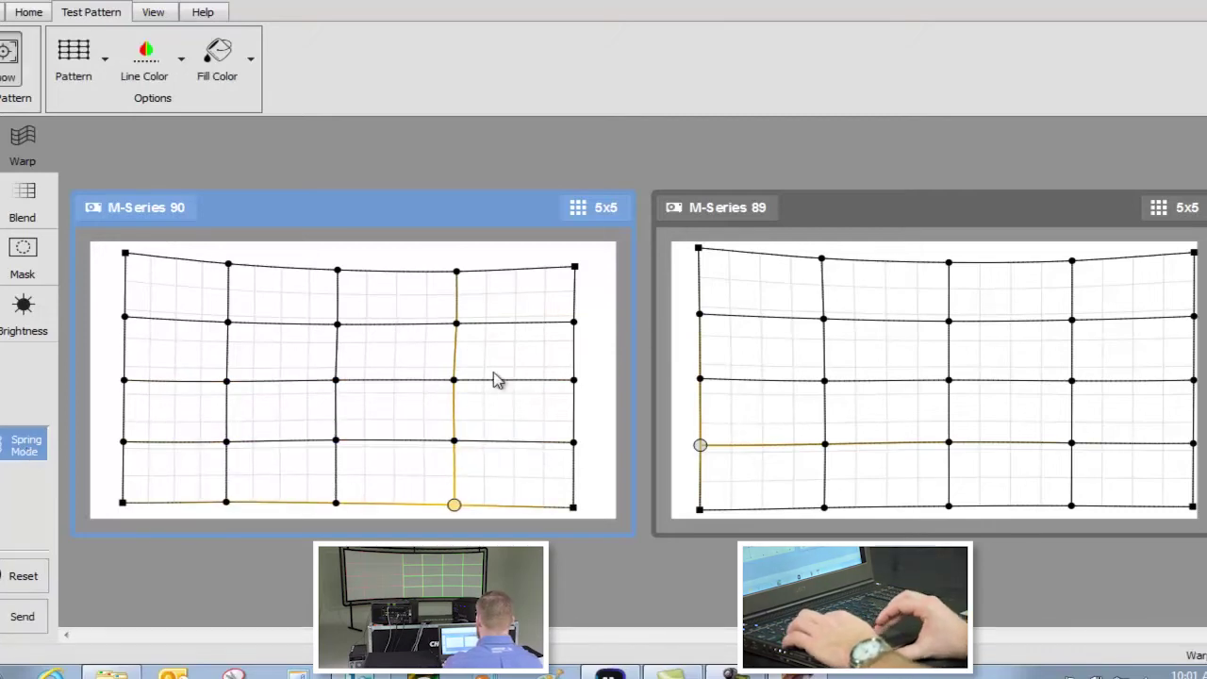
Go down the left column of M-Series 89 in Spring Mode, nudging the lower-left corner slightly left.
left_click(703, 347)
left_click(703, 348)
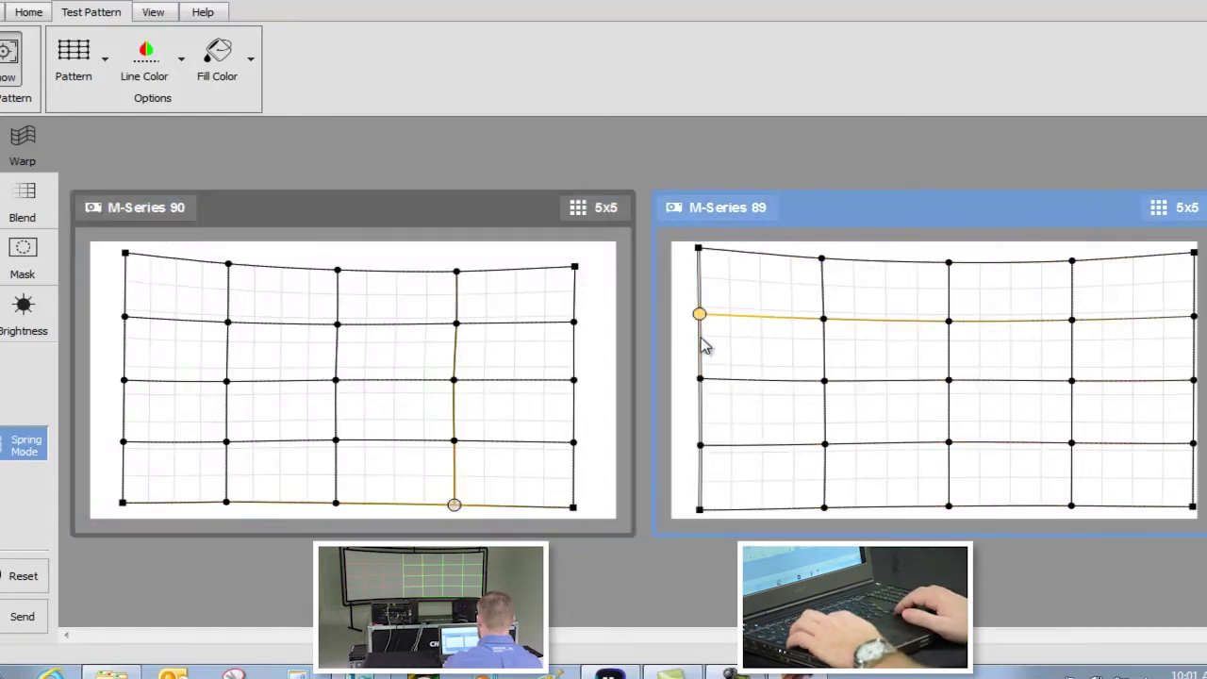
key("Up")
key("Down")
key("Down")
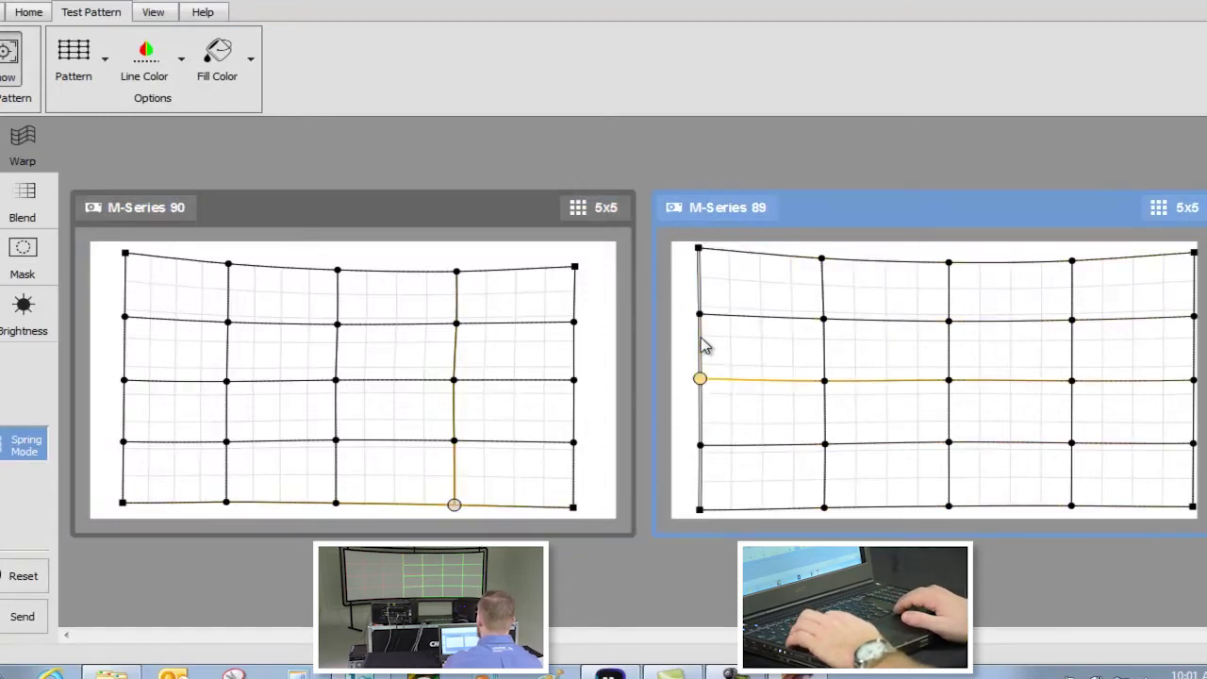
key("Down")
key("Down")
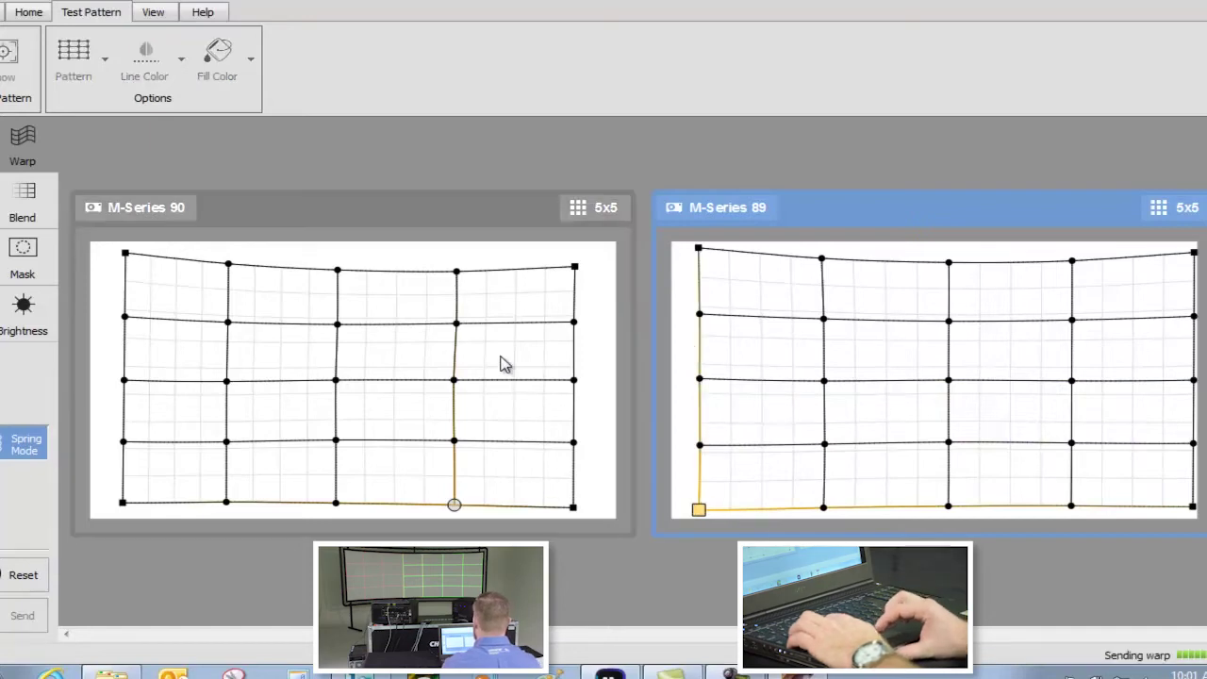
Nudge the bottom point of M-Series 90's fourth column right, and work up the column to its middle point.
left_click(460, 344)
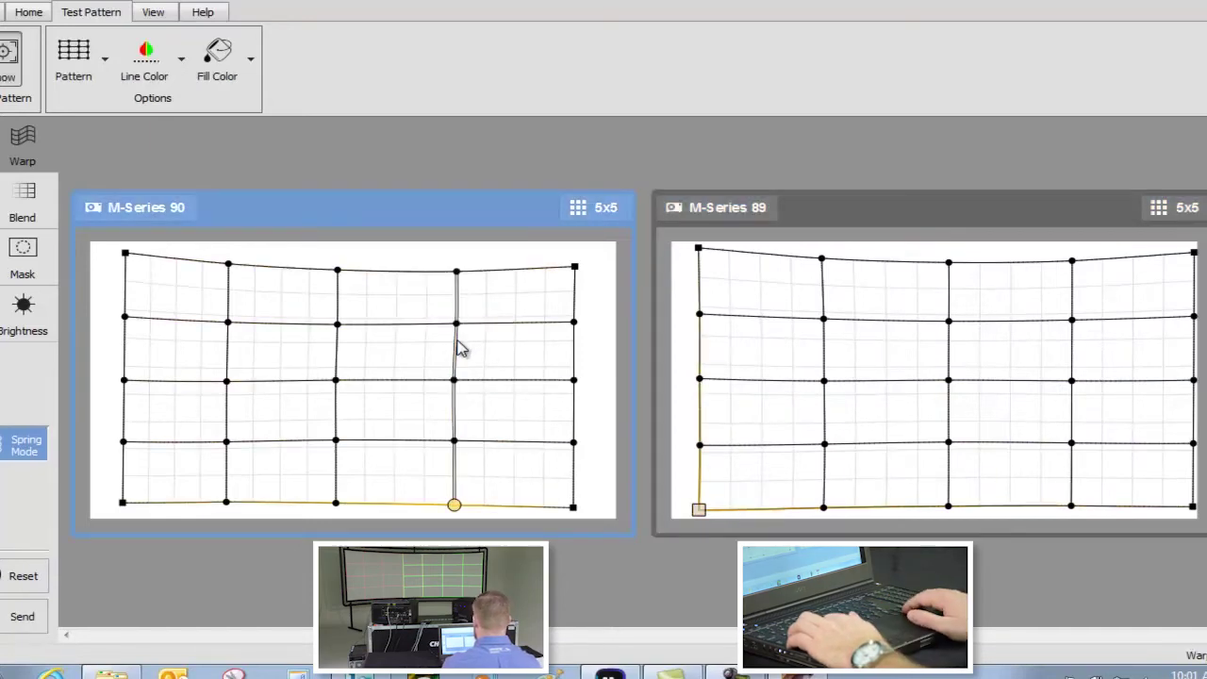
key("Right")
key("Right")
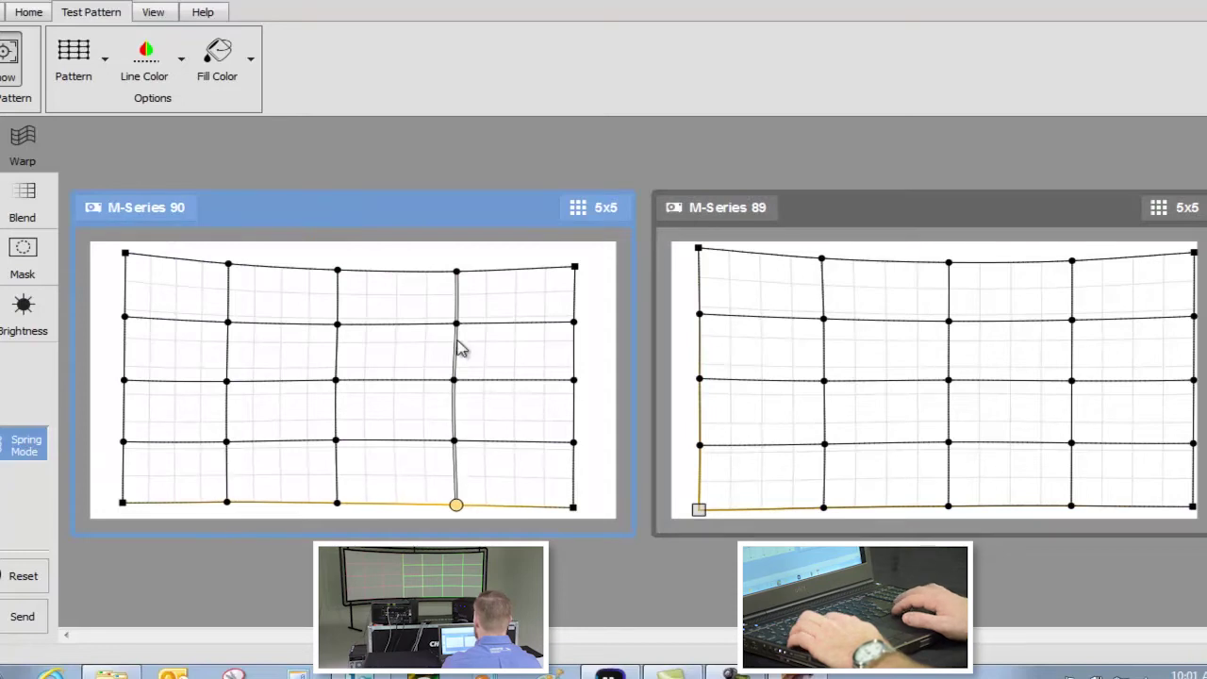
key("Up")
key("Up")
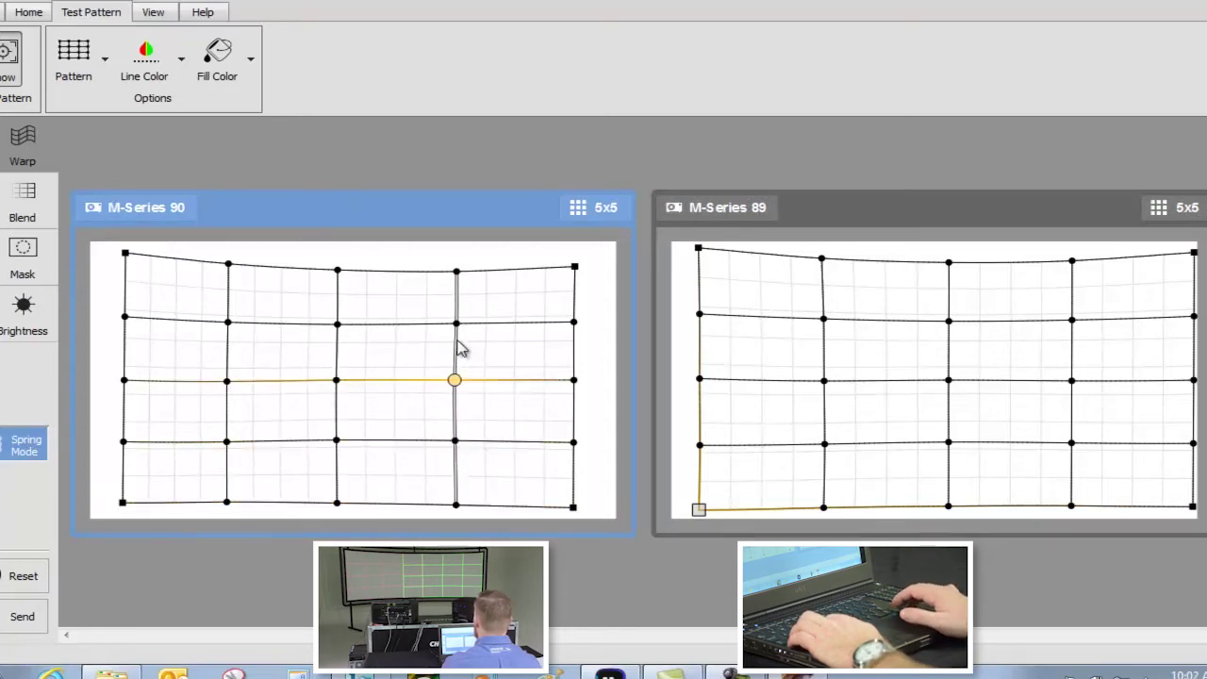
Fine-tune the first- and second-column warp points of M-Series 89 and turn off Spring Mode.
left_click(825, 386)
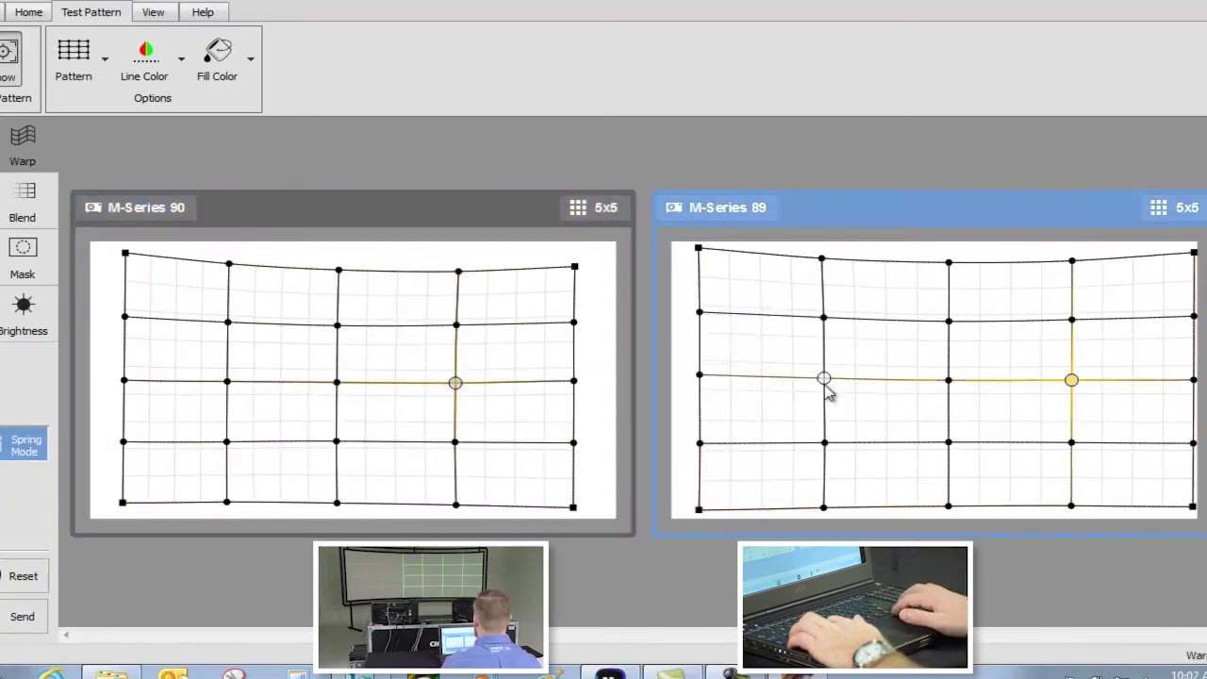
key("Right")
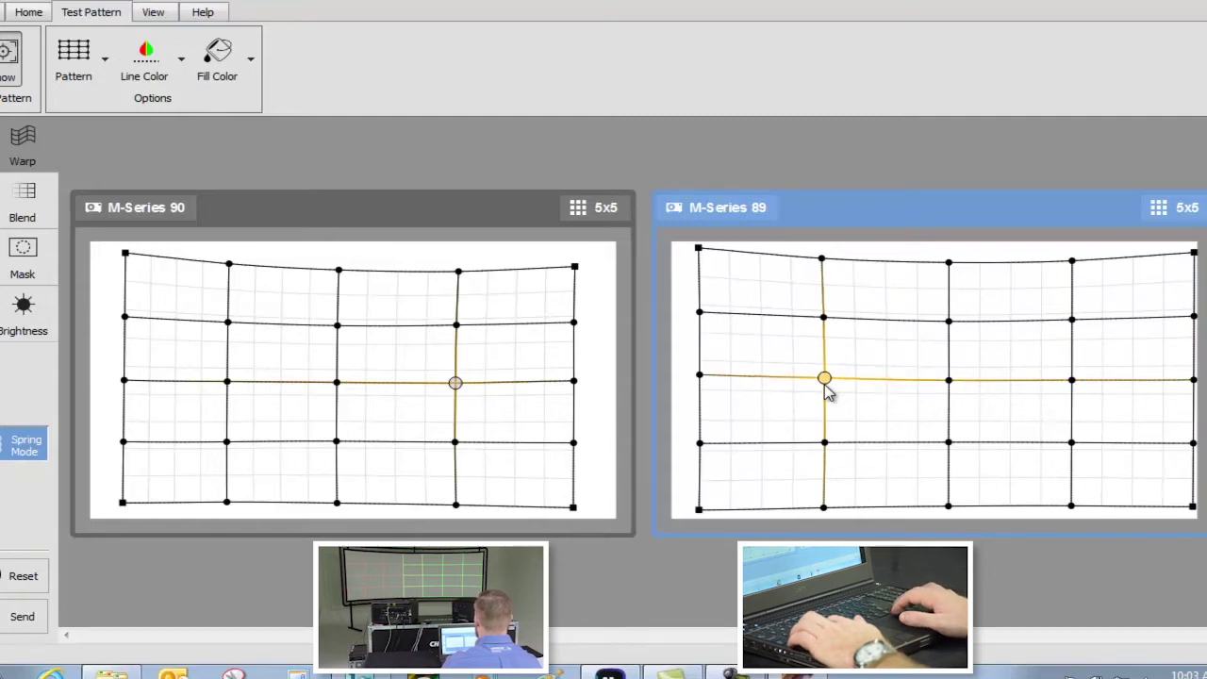
key("Left")
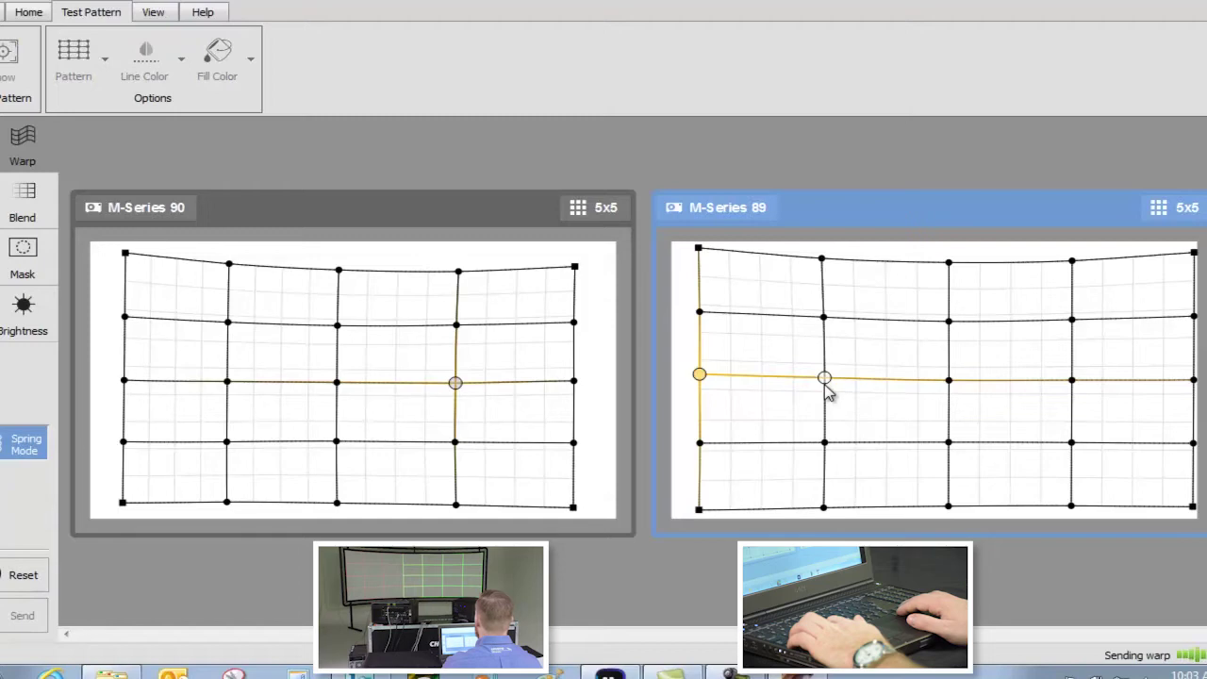
key("Down")
key("Right")
key("Up")
key("Up")
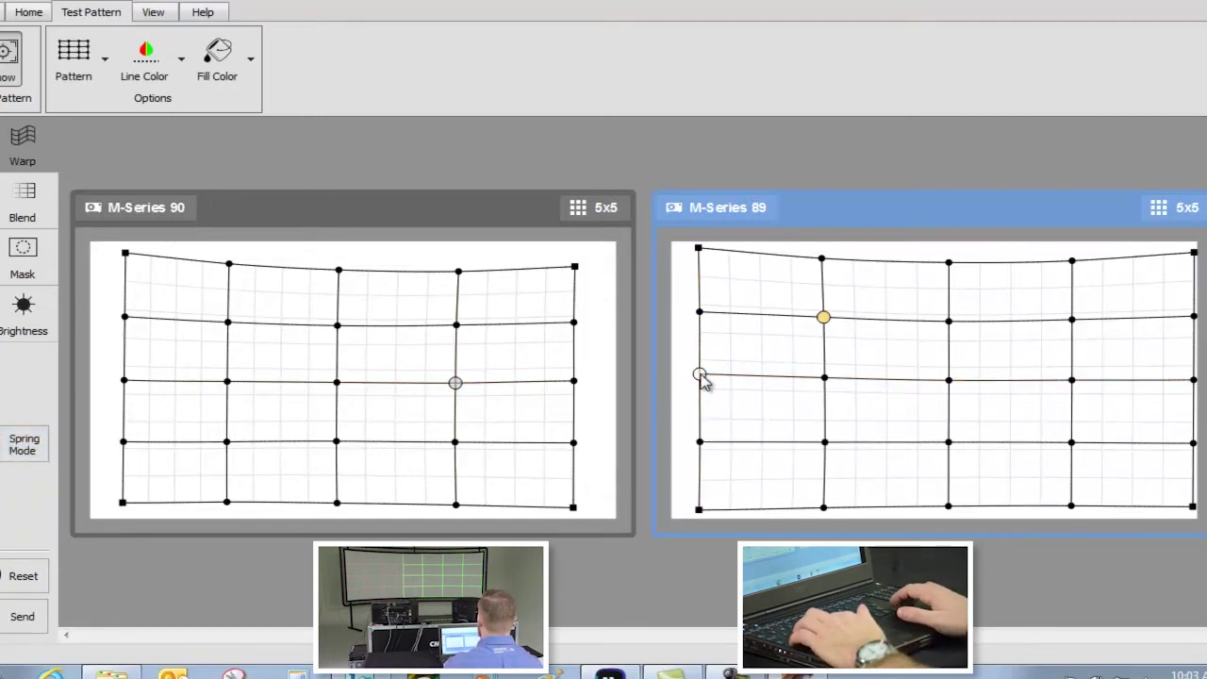
Fine-tune individual second-row points of M-Series 89, raising the first one slightly, and continue to the fourth-row points.
key("Left")
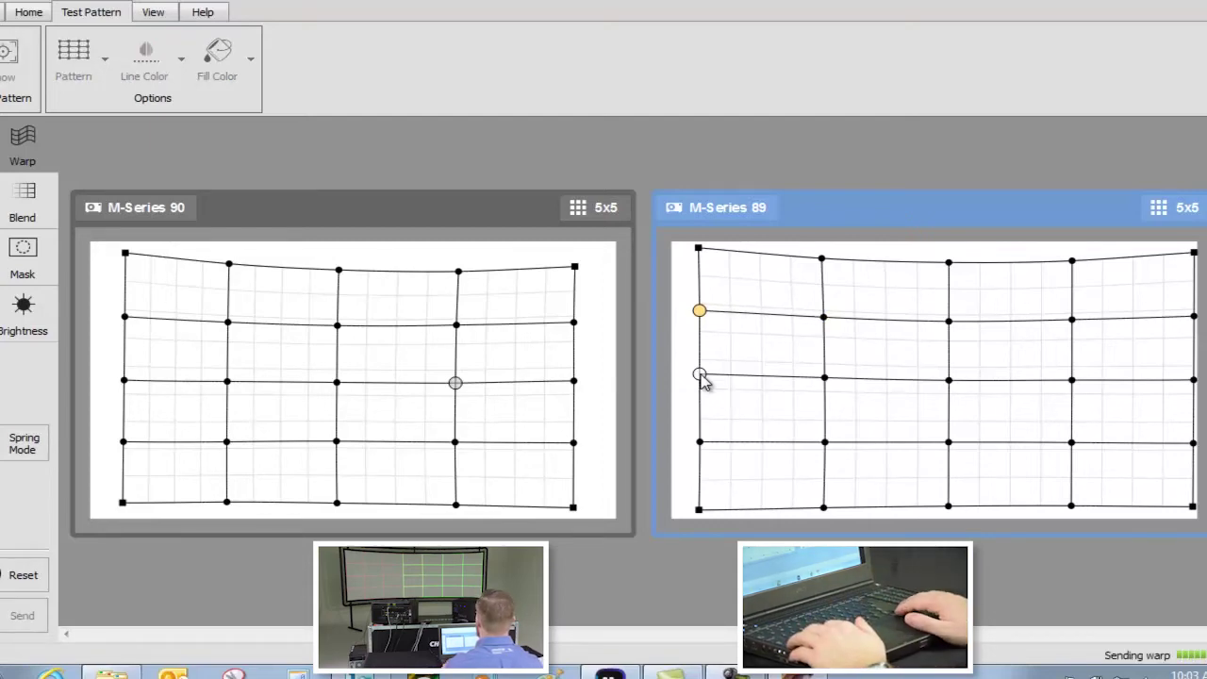
key("Right")
key("Right")
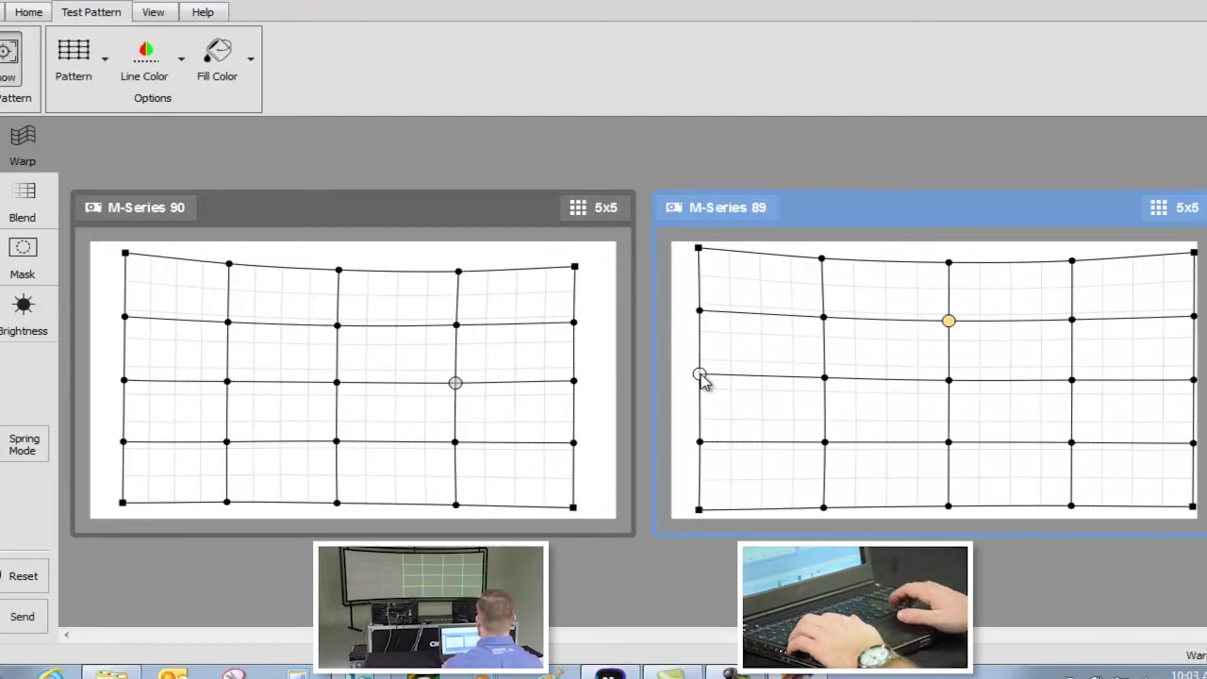
key("Down")
key("Down")
key("Right")
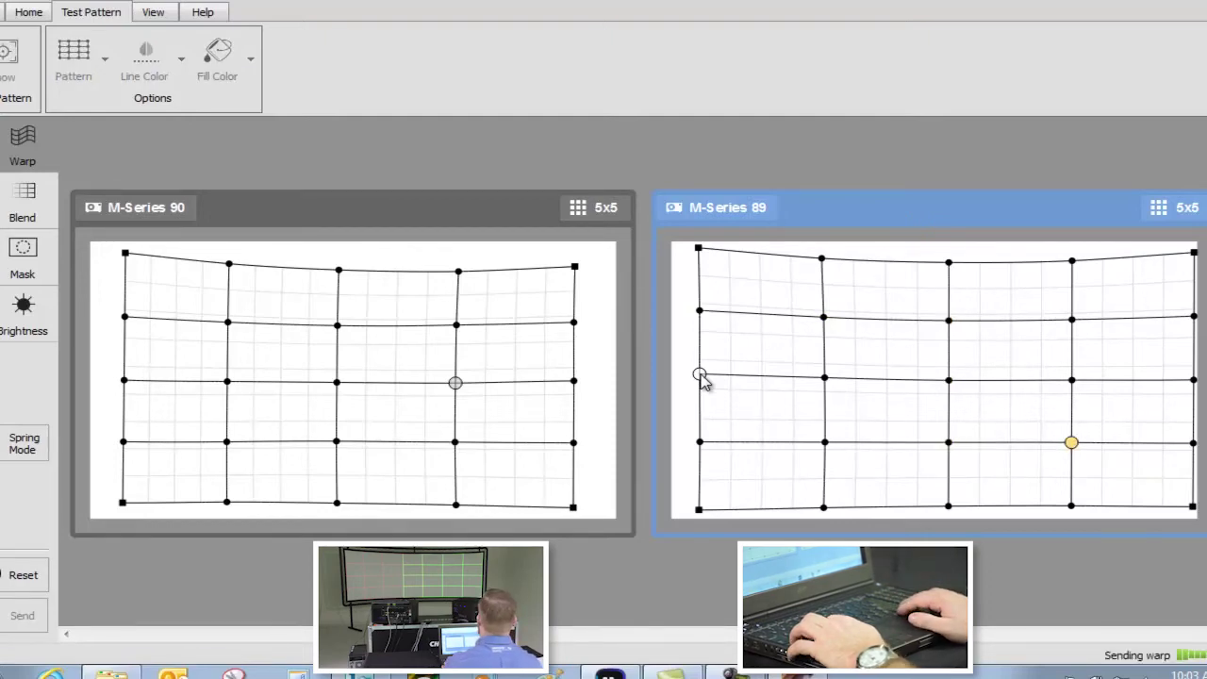
Lower the third and fourth points of M-Series 90's fourth row slightly, and work up its fourth column.
left_click(508, 209)
key("Right")
key("Left")
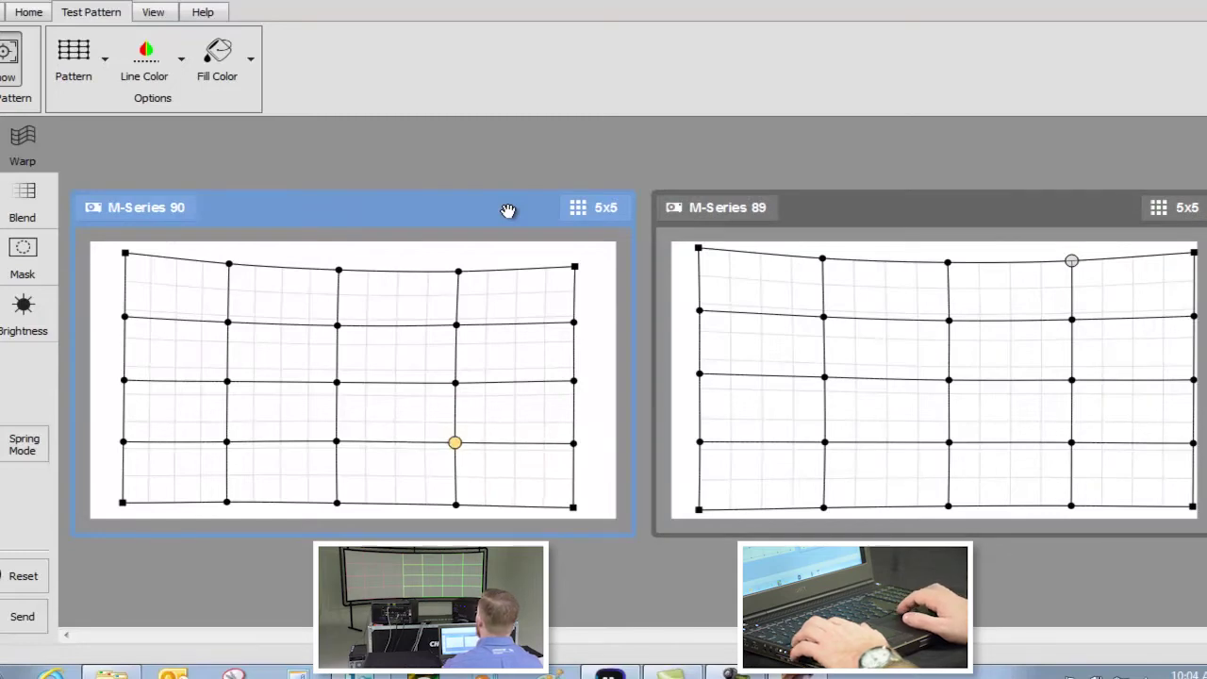
key("Left")
key("Left")
key("Right")
key("Right")
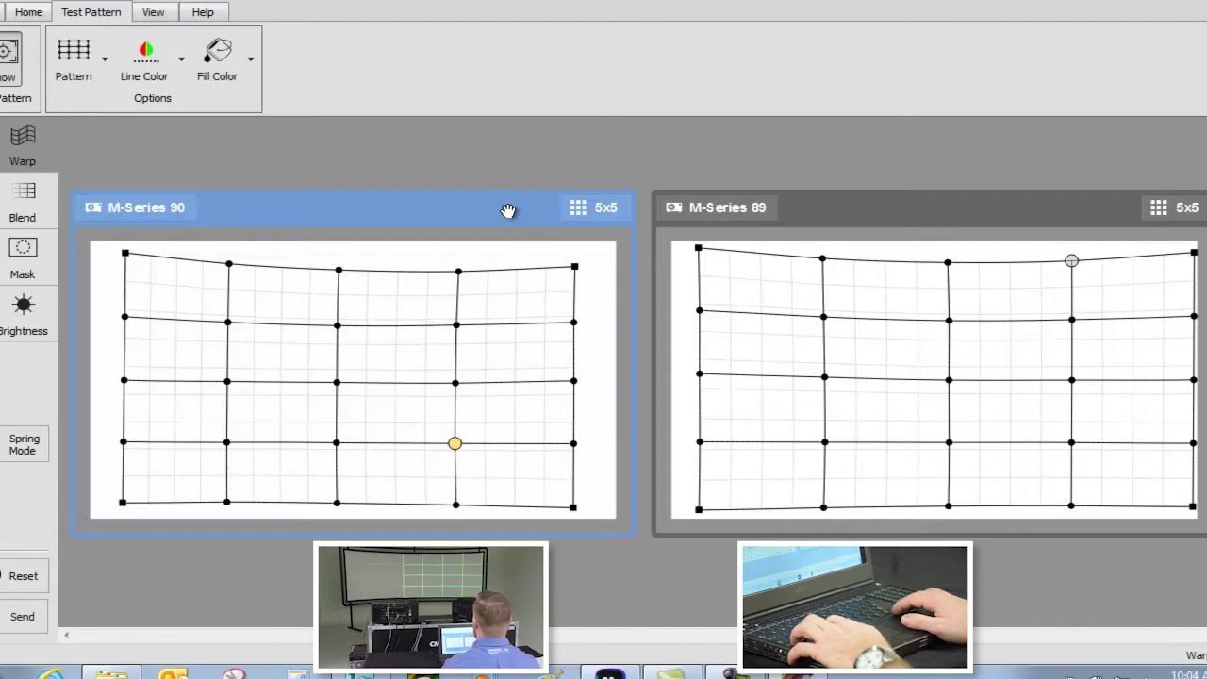
key("Up")
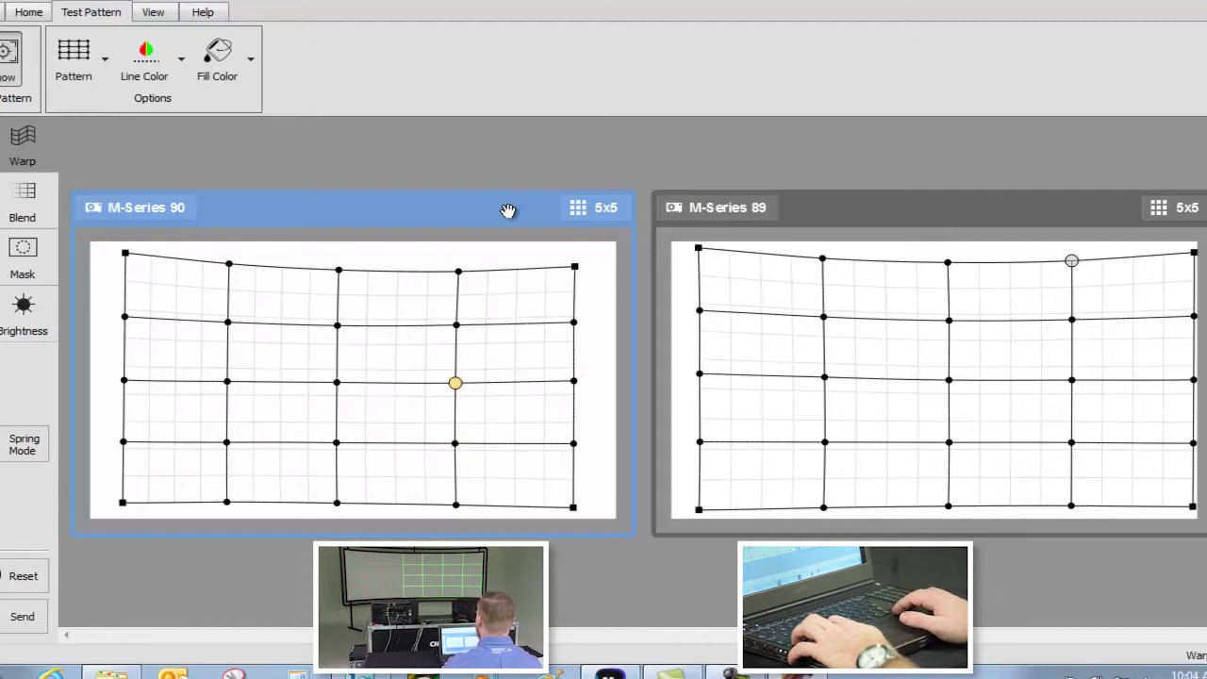
key("Up")
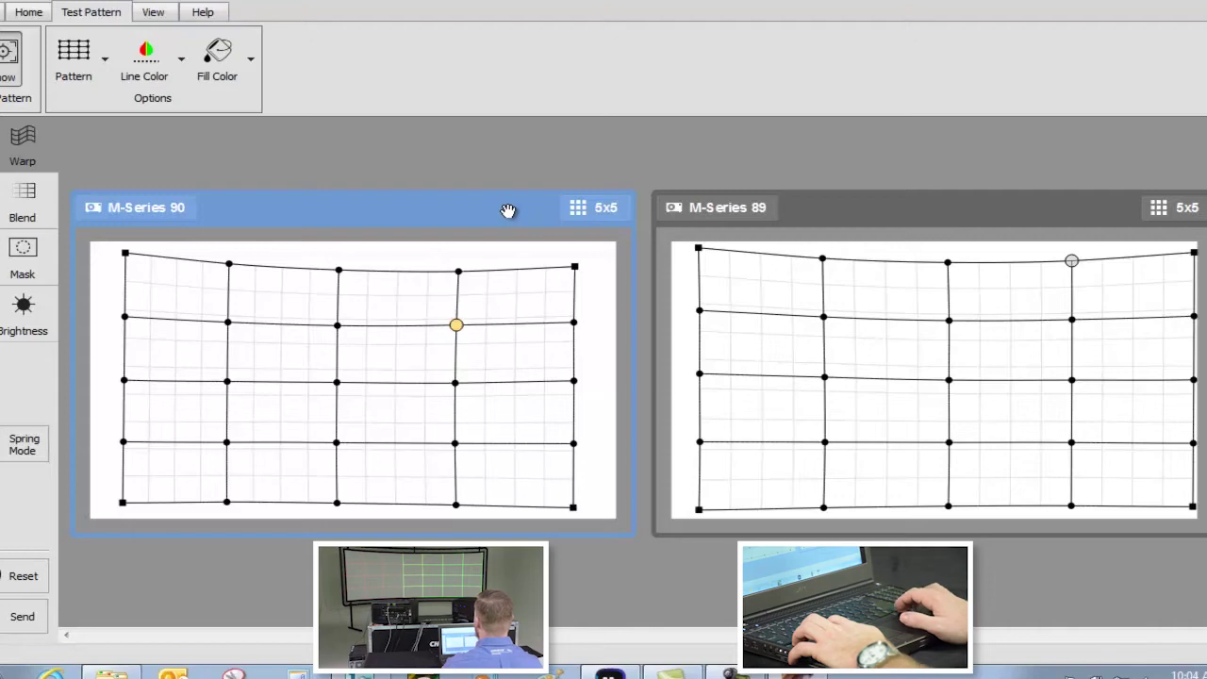
Go along the second row of M-Series 90, lowering its warp points slightly, up to the second top-row point.
key("Right")
key("Left")
key("Left")
key("Left")
key("Up")
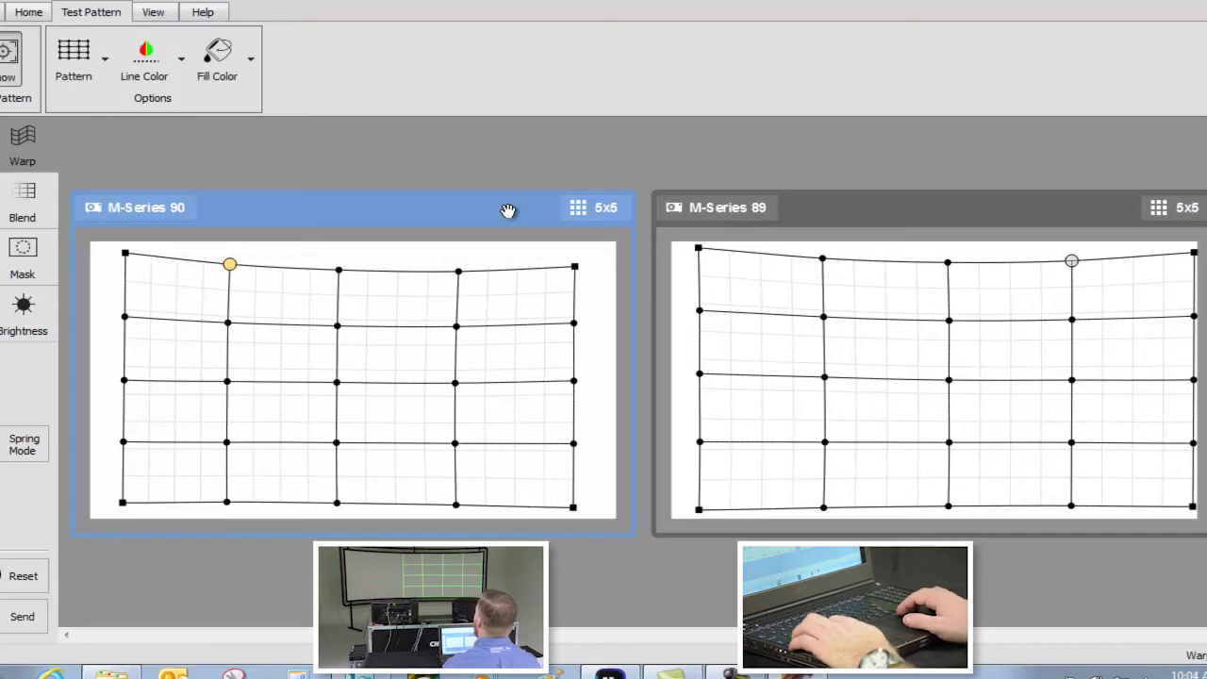
Go down the second column and back along the fourth row of M-Series 90, lowering the fourth-row points slightly.
key("Down")
key("Down")
key("Down")
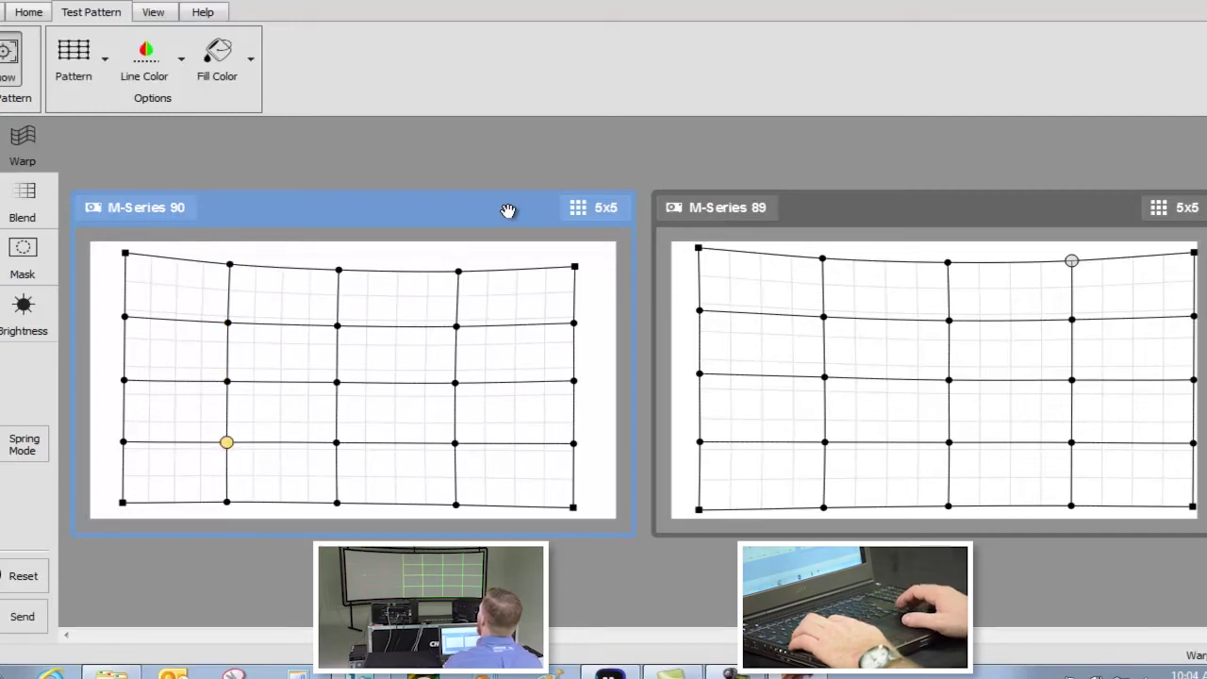
key("Right")
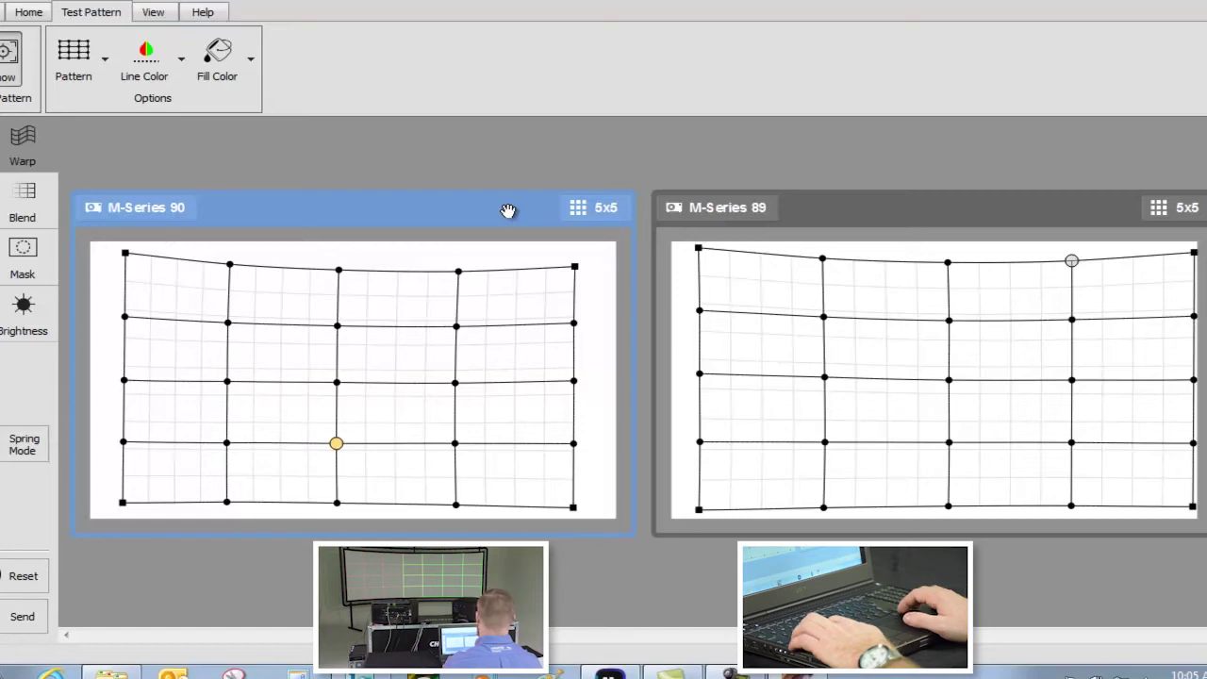
key("Right")
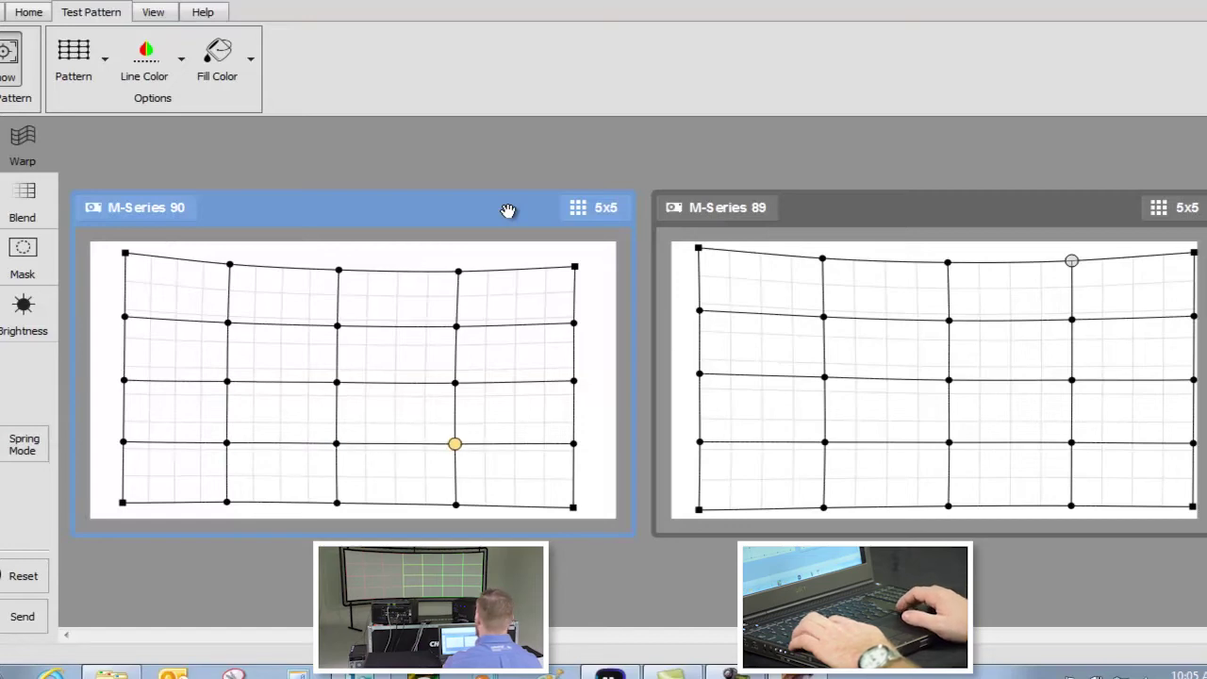
key("Right")
key("Tab")
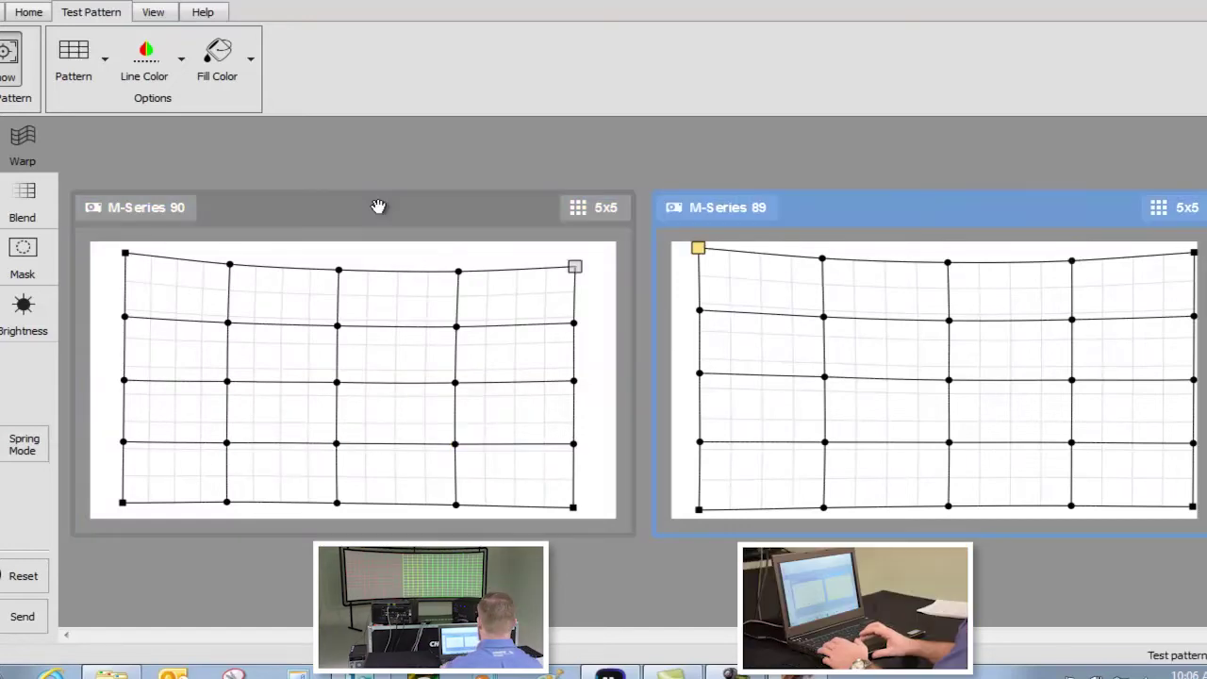
Add a warp point on each of the five rows of M-Series 90, midway between its fourth and right columns.
right_click(517, 279)
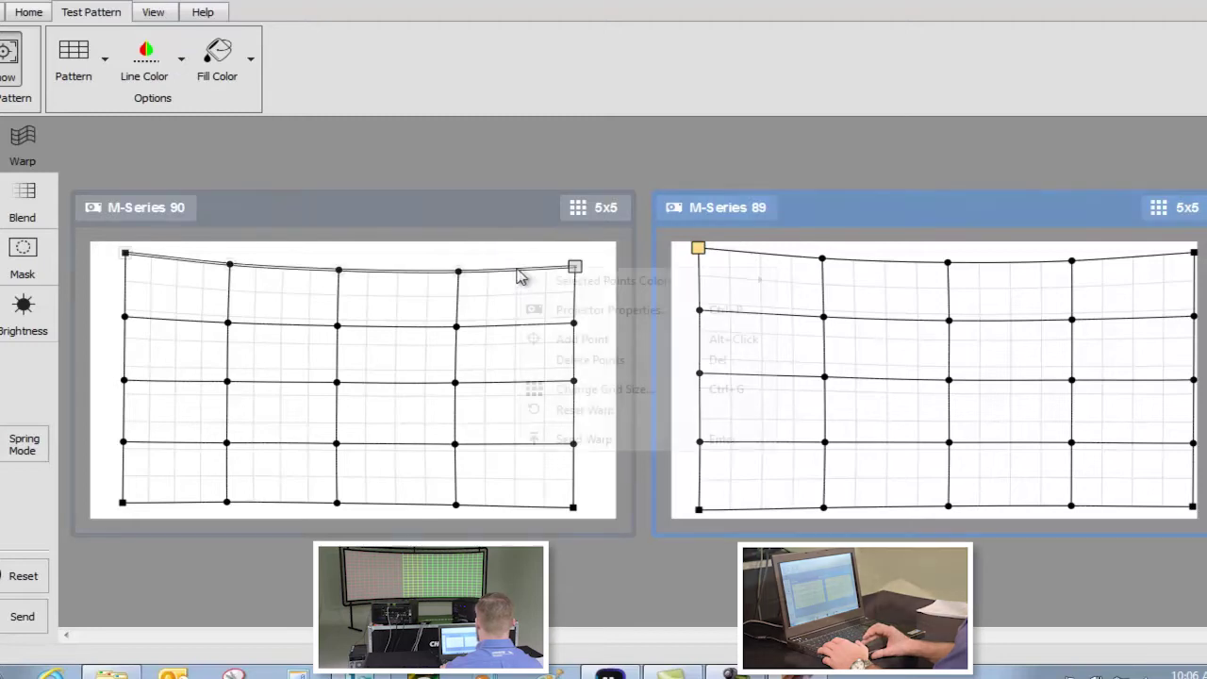
left_click(577, 340)
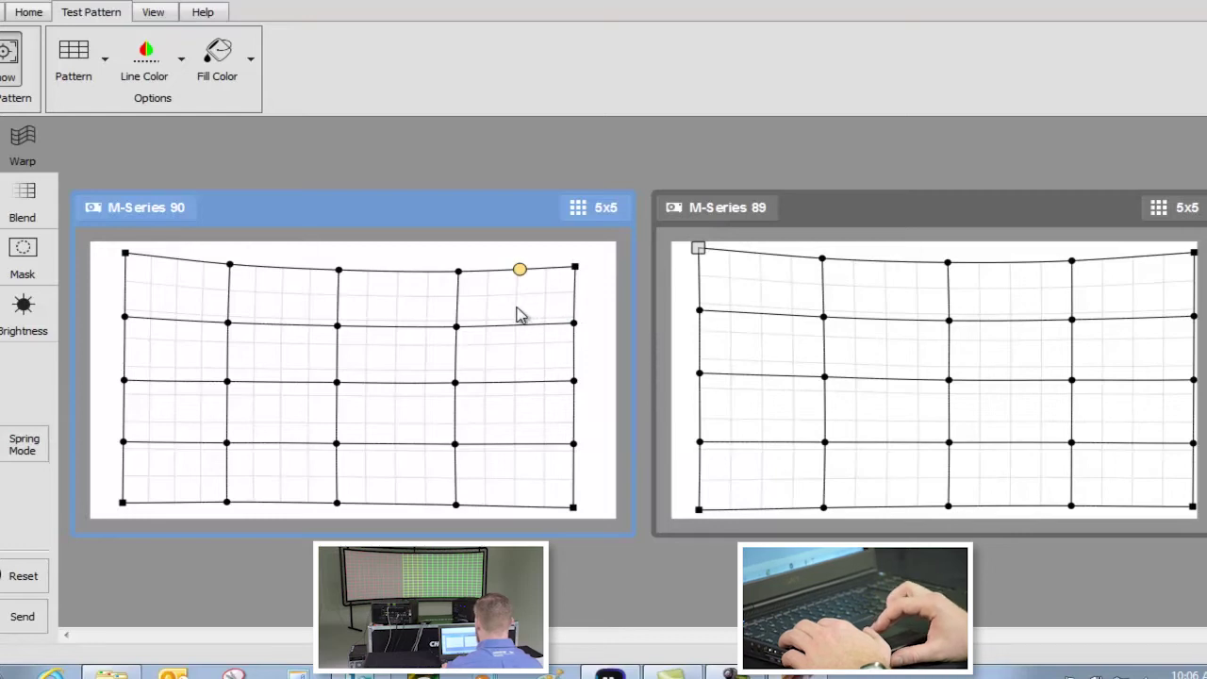
left_click(518, 326)
left_click(519, 381)
left_click(519, 443)
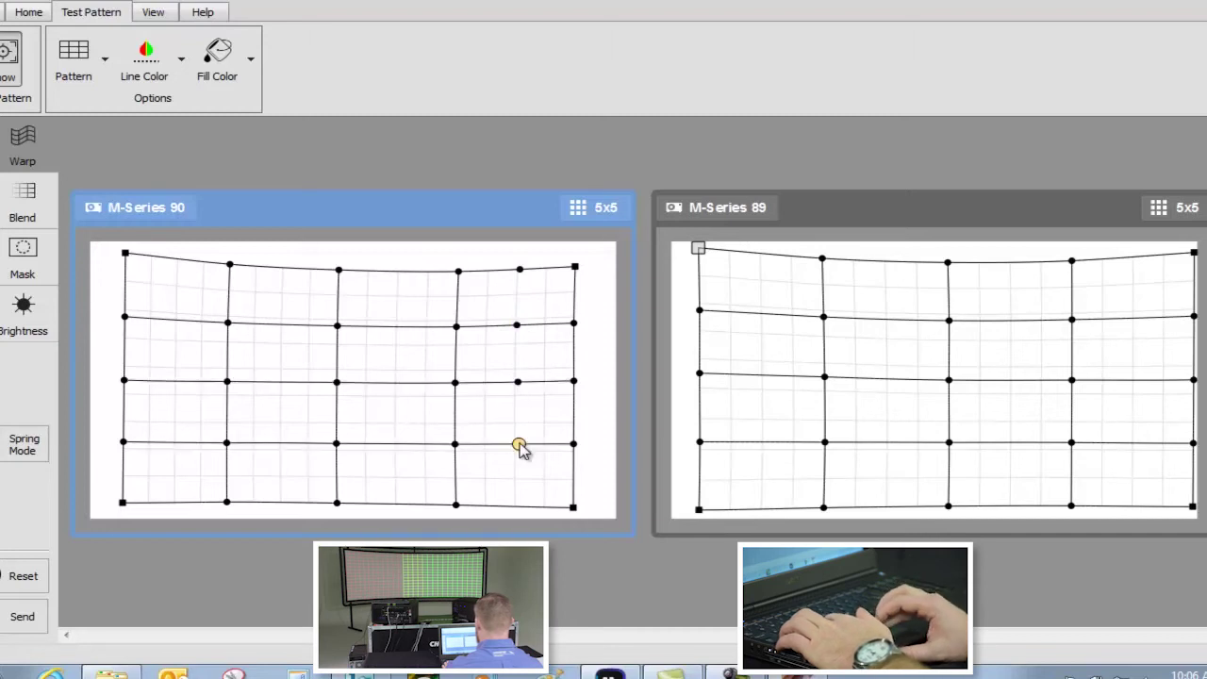
left_click(518, 504)
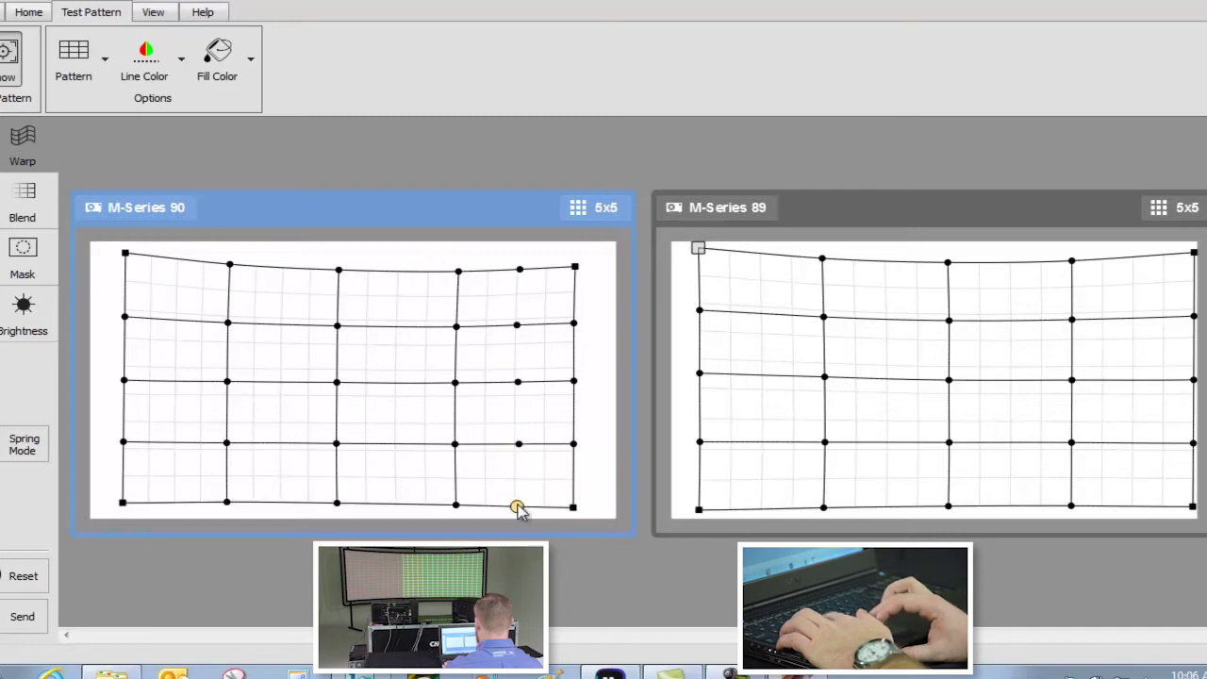
Add a warp point on each of the five rows of M-Series 89, midway between its left and second columns.
left_click(764, 509)
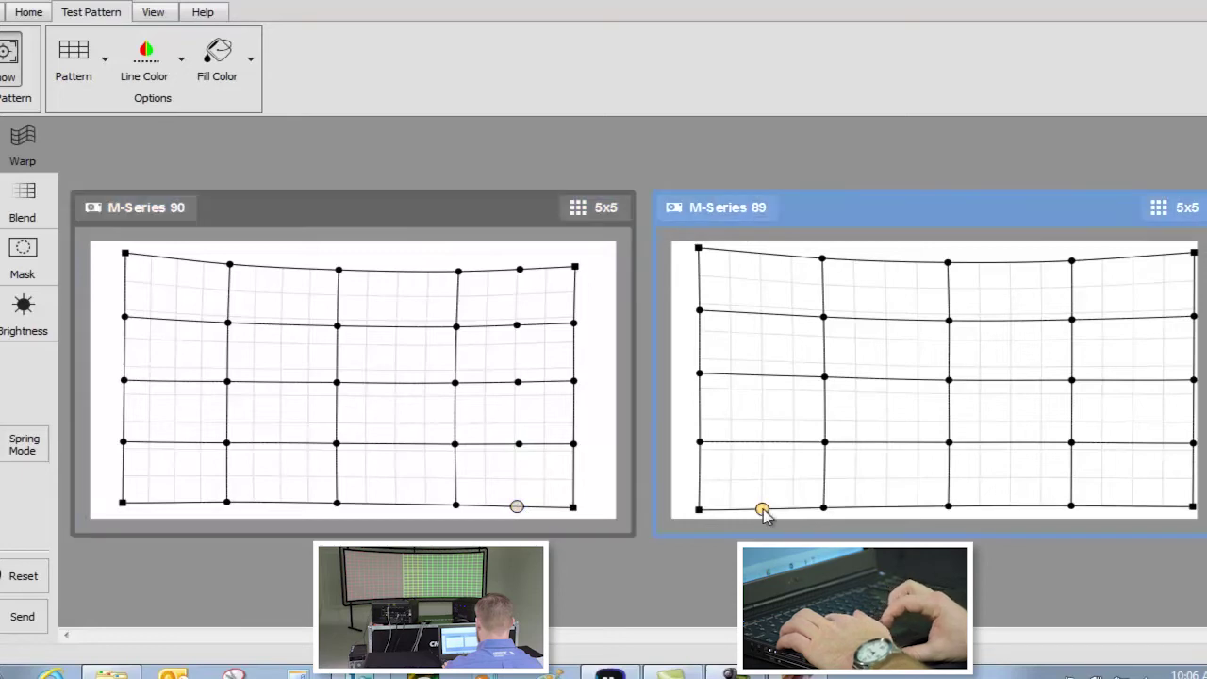
left_click(761, 443)
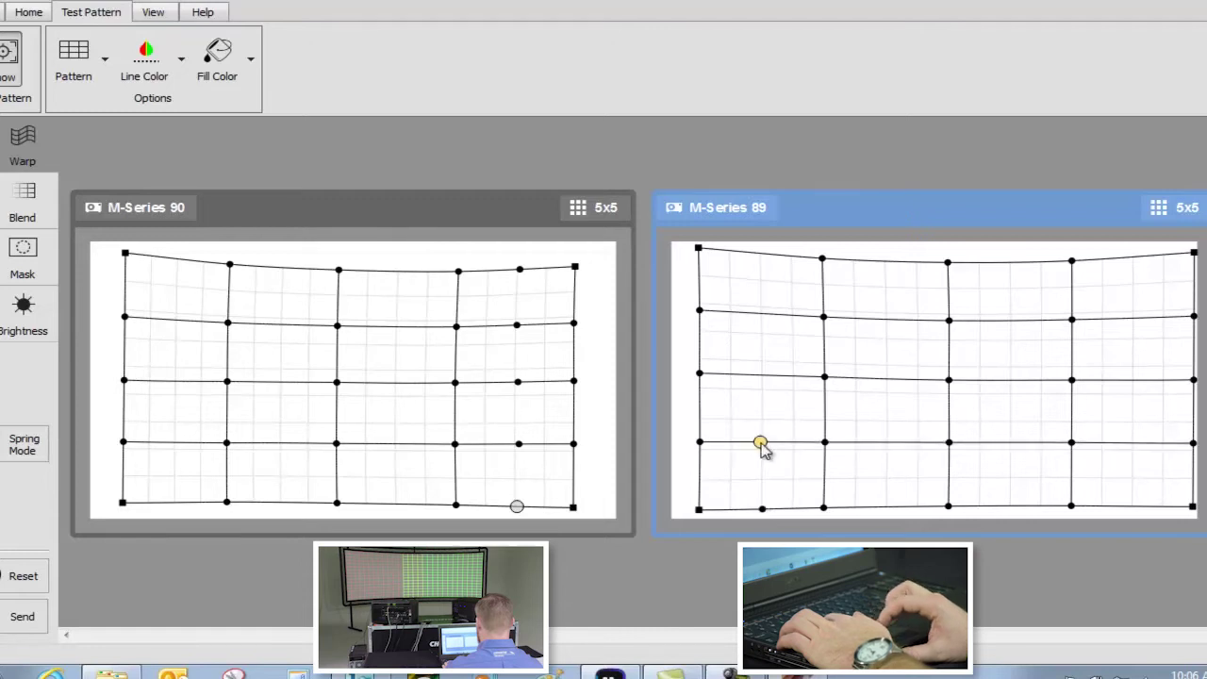
left_click(758, 375)
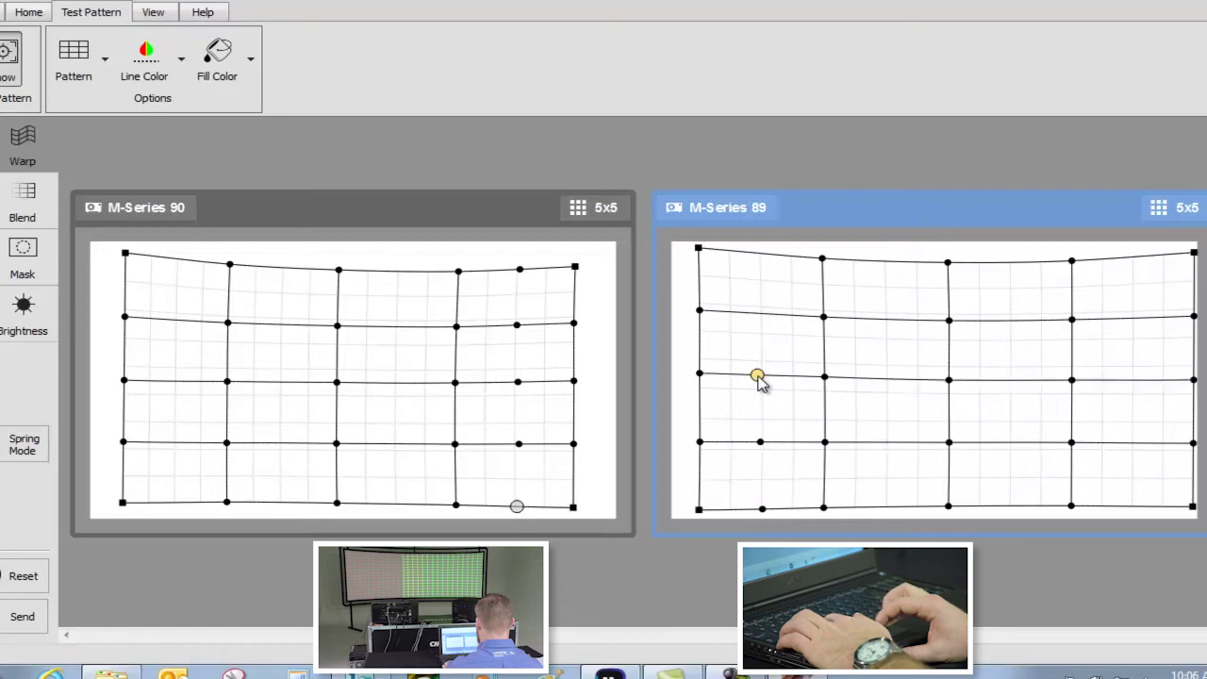
left_click(755, 314)
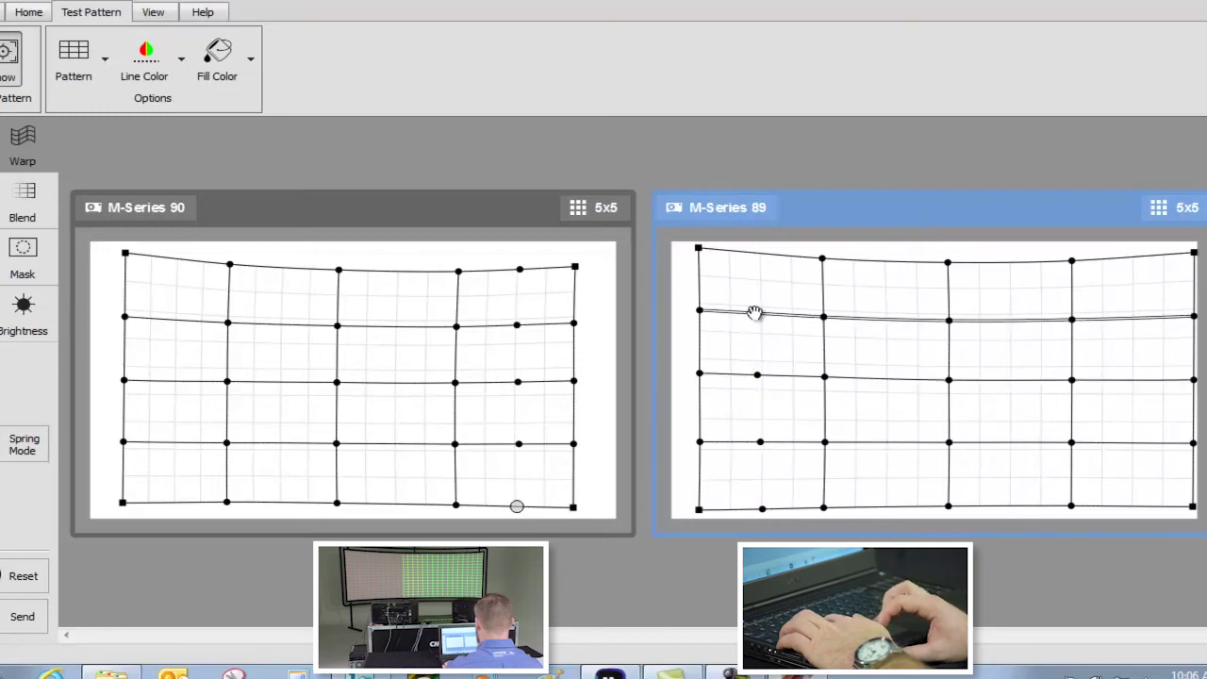
left_click(754, 251)
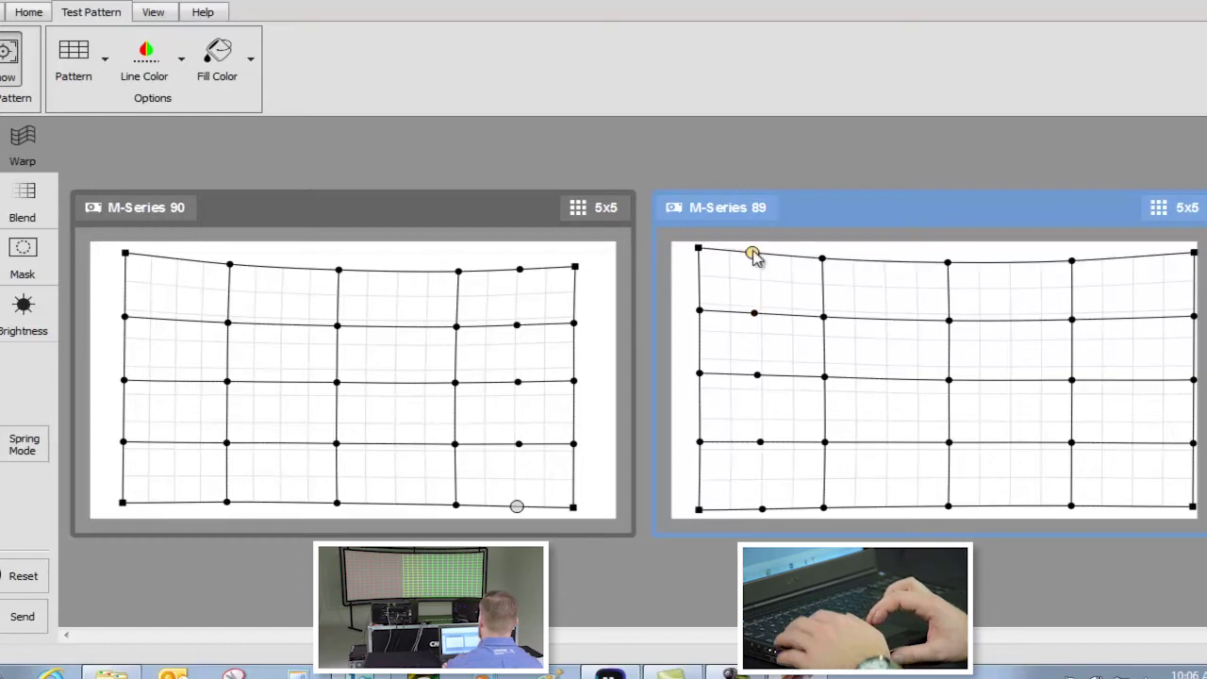
Shift the five added warp points of M-Series 89 together slightly to the right.
left_click_drag(772, 246, 740, 526)
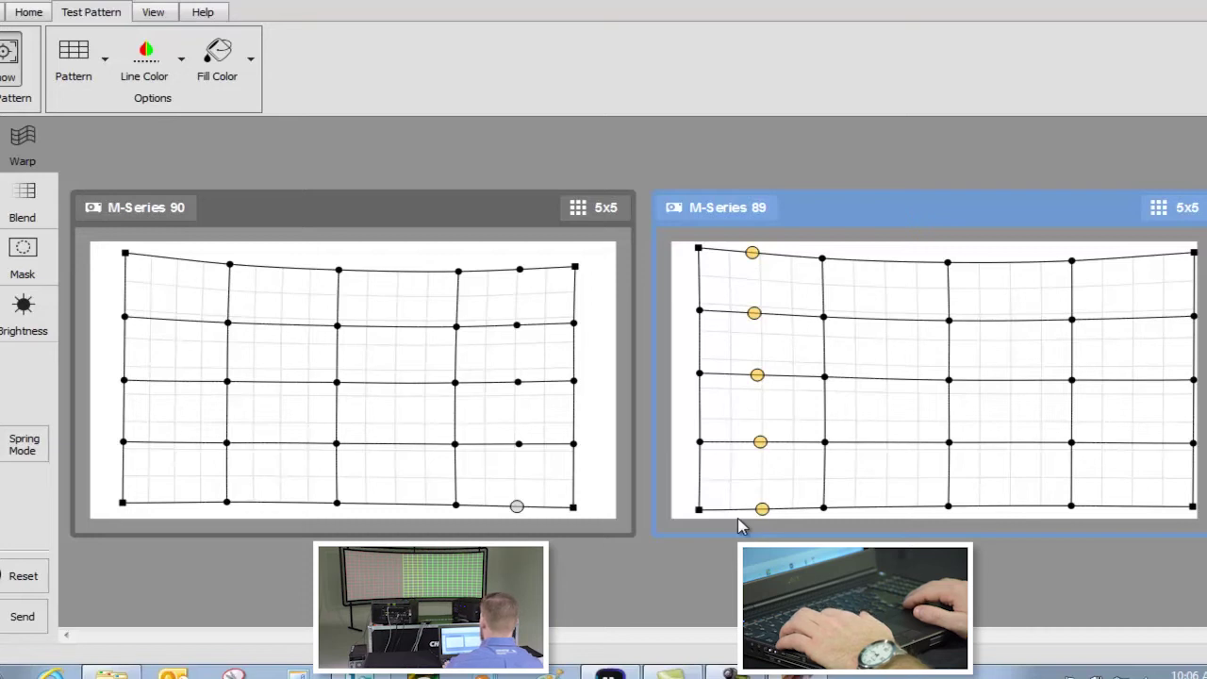
key("Right")
key("Right")
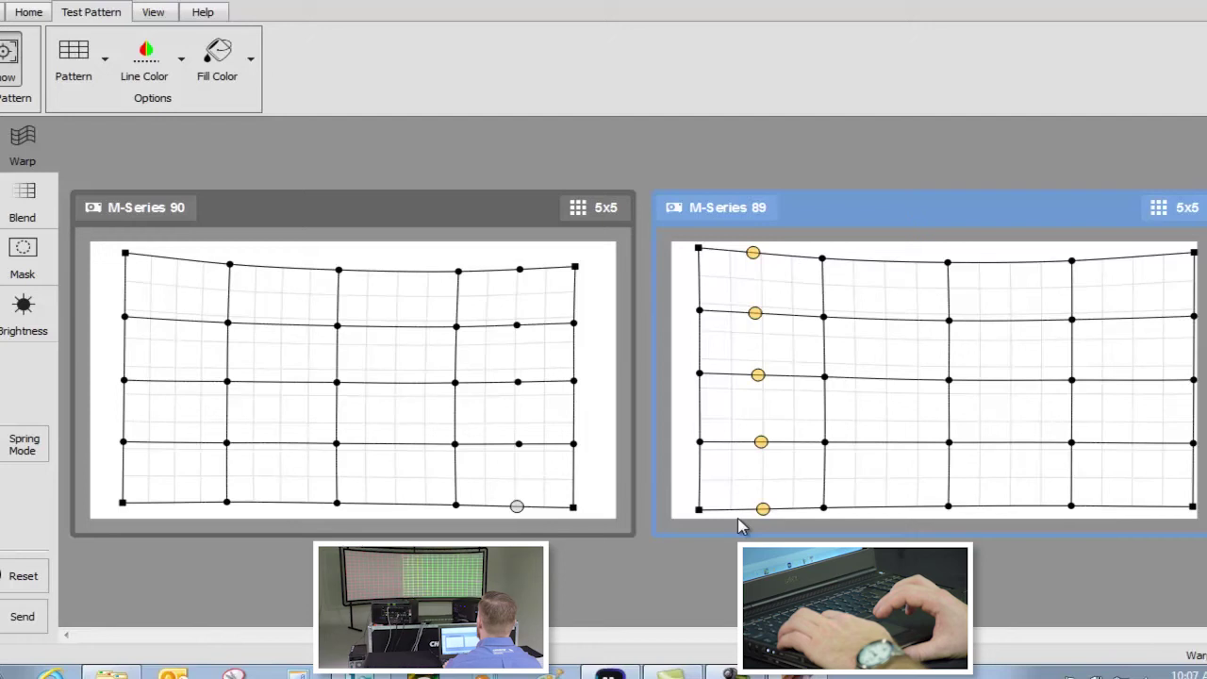
Shift the five added warp points of M-Series 90 together slightly to the left, and switch to M-Series 89 with nothing selected.
left_click(534, 521)
left_click_drag(534, 521, 510, 255)
key("Left")
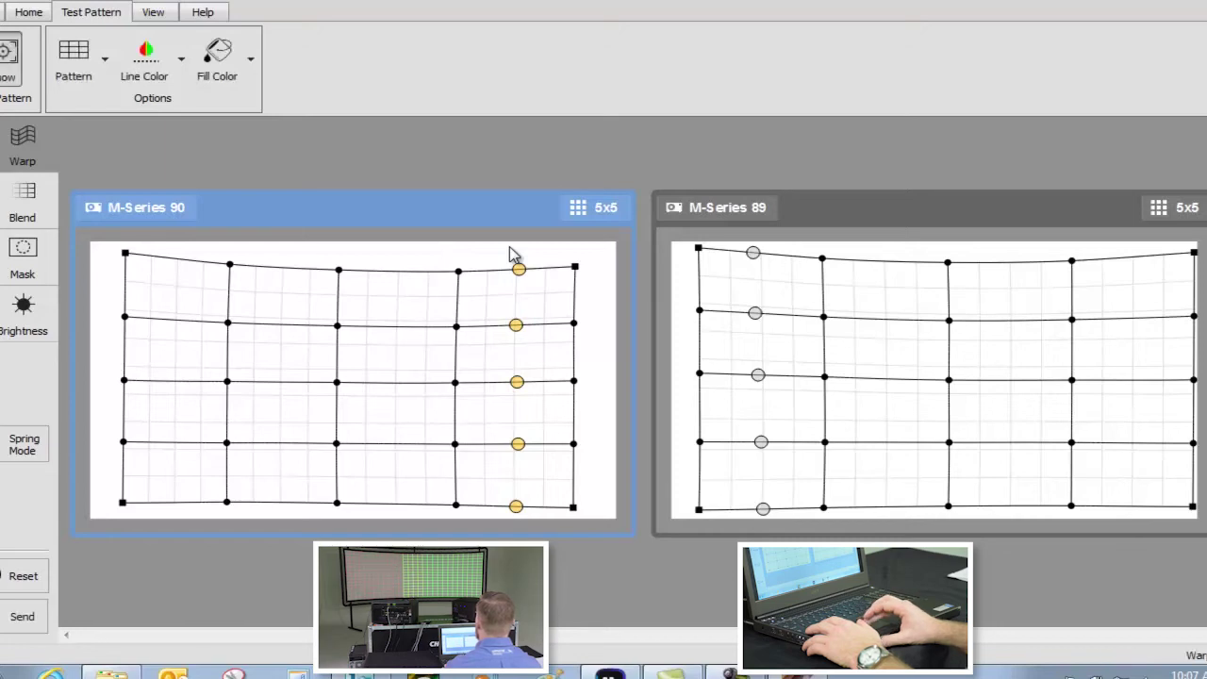
left_click(760, 334)
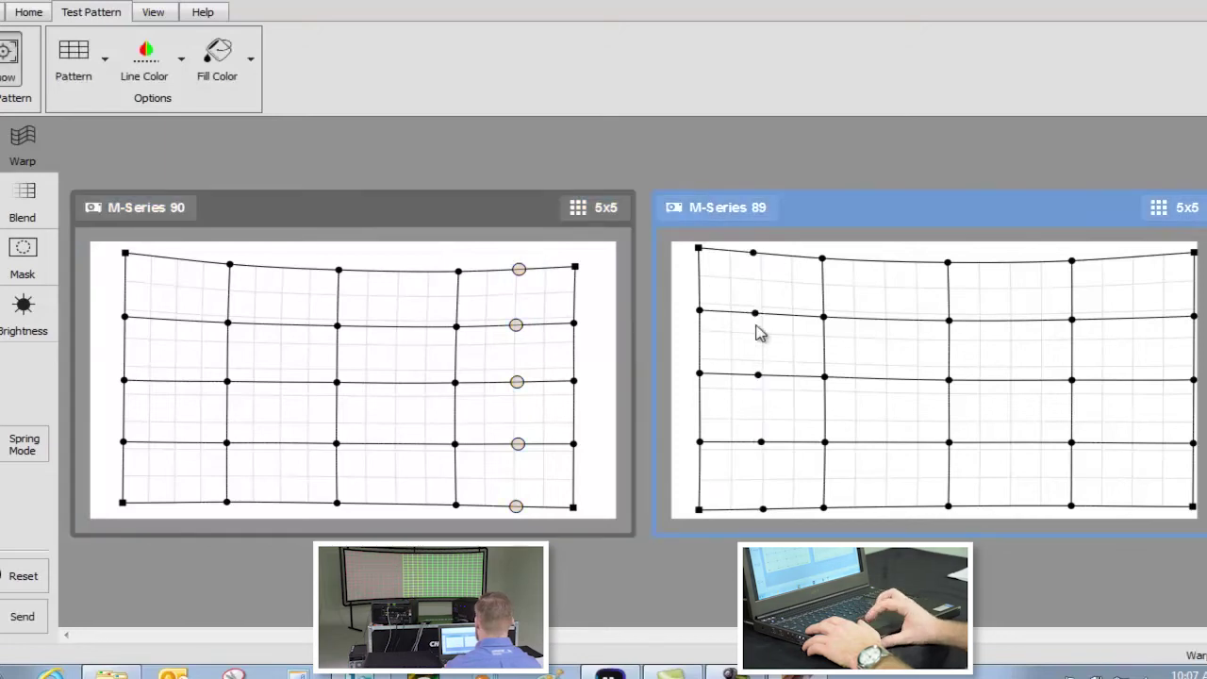
Fine-tune the added column of M-Series 90, going from its middle point up to the top and down to the bottom.
left_click(519, 357)
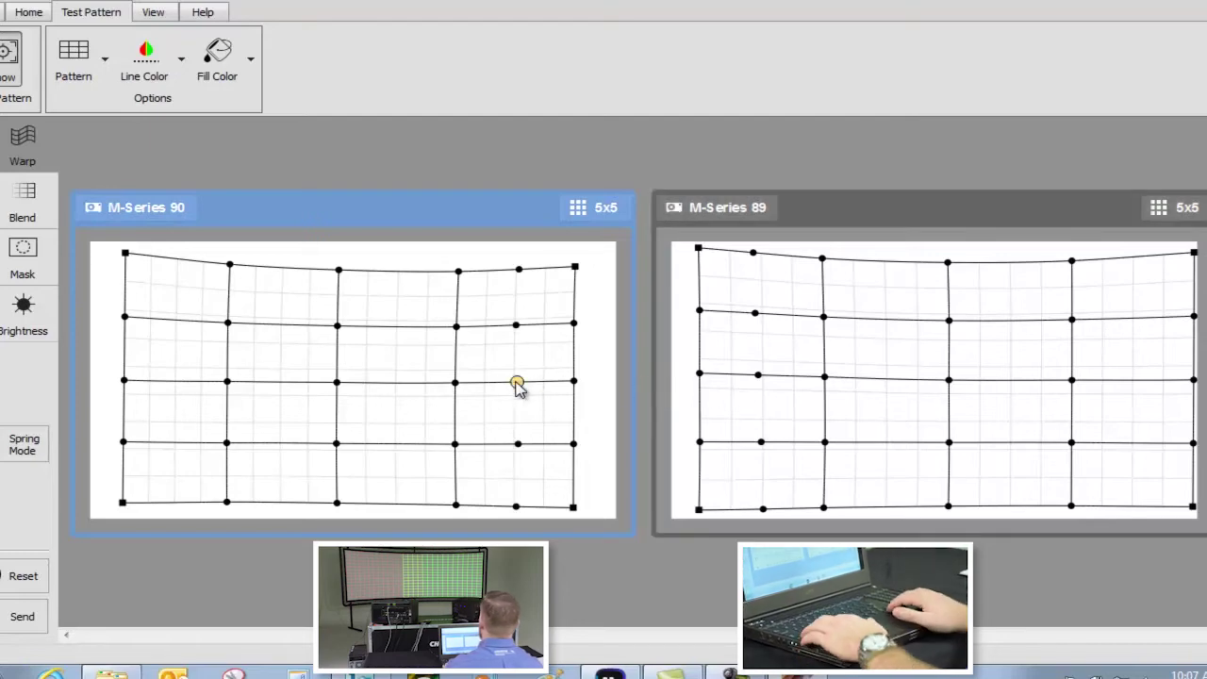
key("Up")
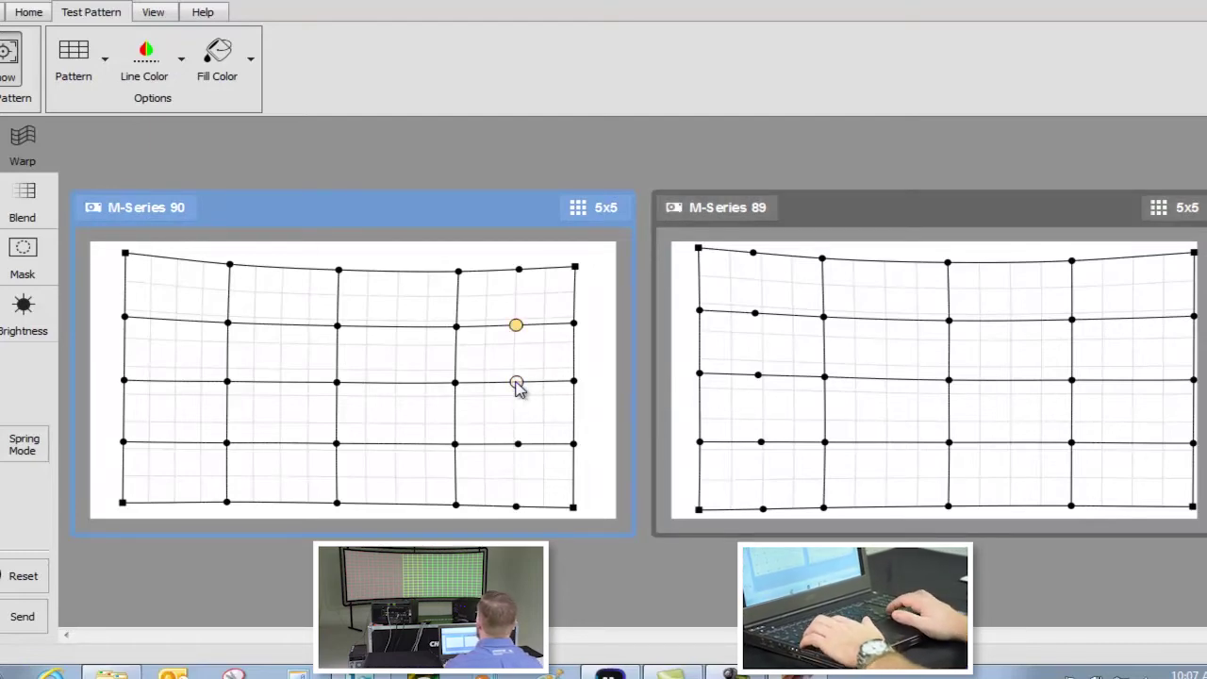
key("Up")
key("Down")
key("Down")
key("Down")
key("Down")
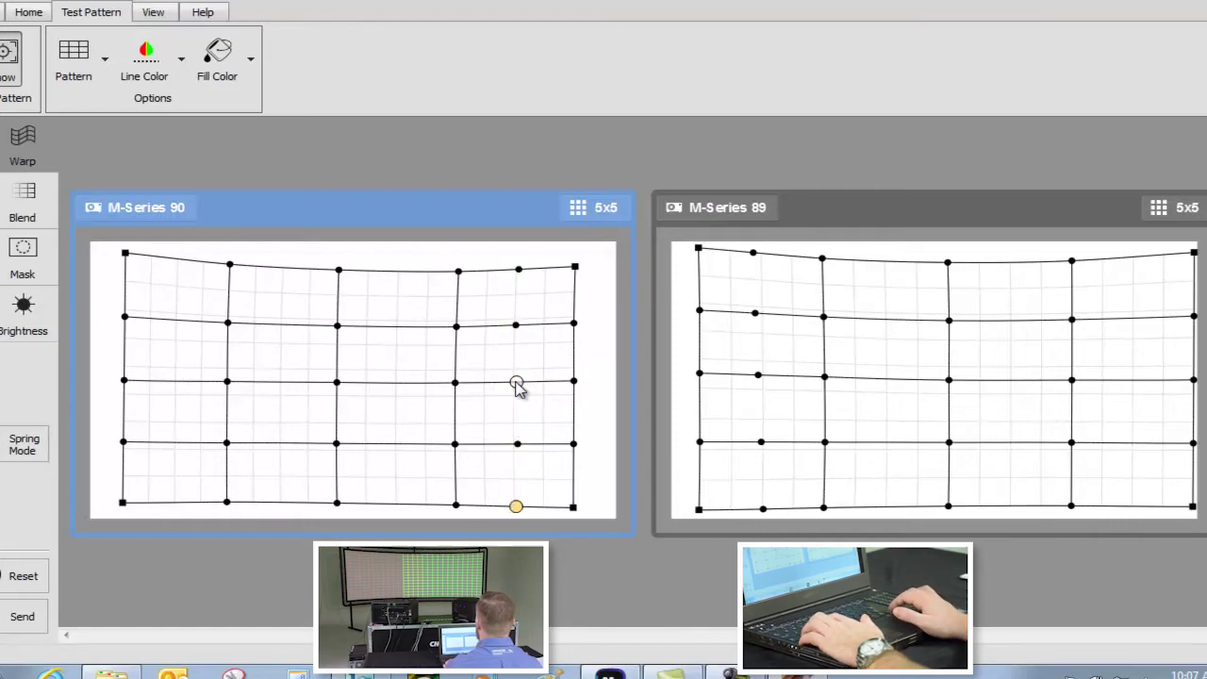
Work up the right column of M-Series 90 from the bottom corner to the second-row point, fine-tuning the alignment.
key("Right")
key("Up")
key("Up")
key("Up")
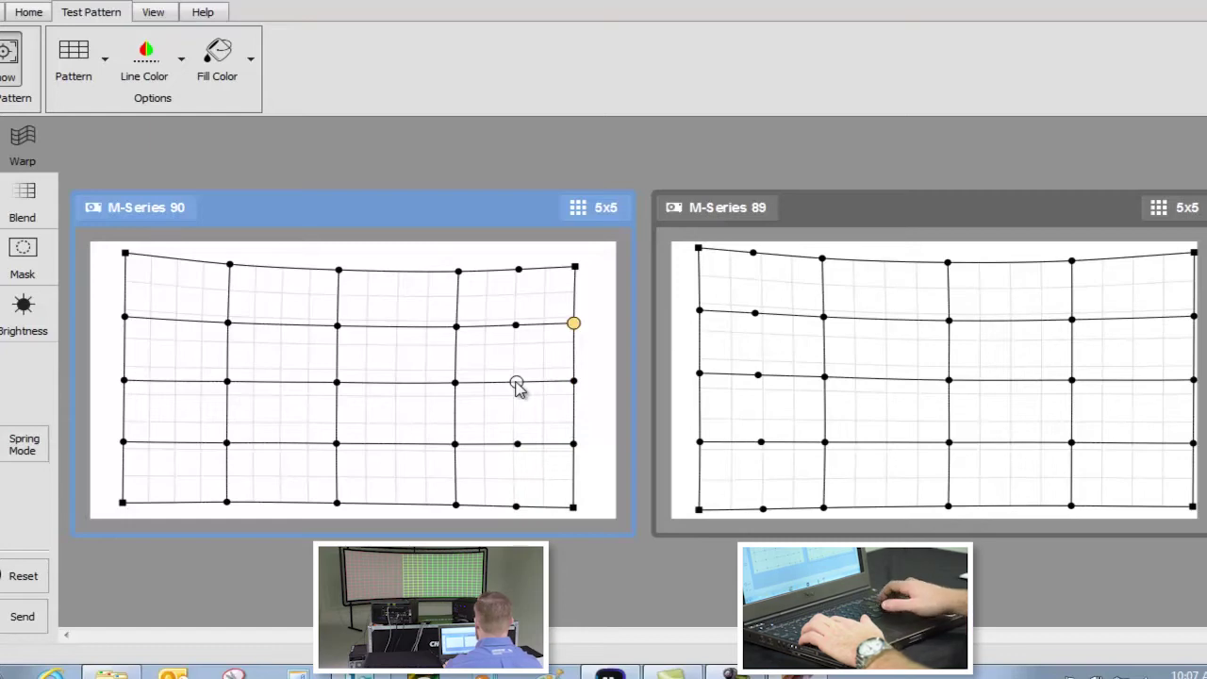
key("Return")
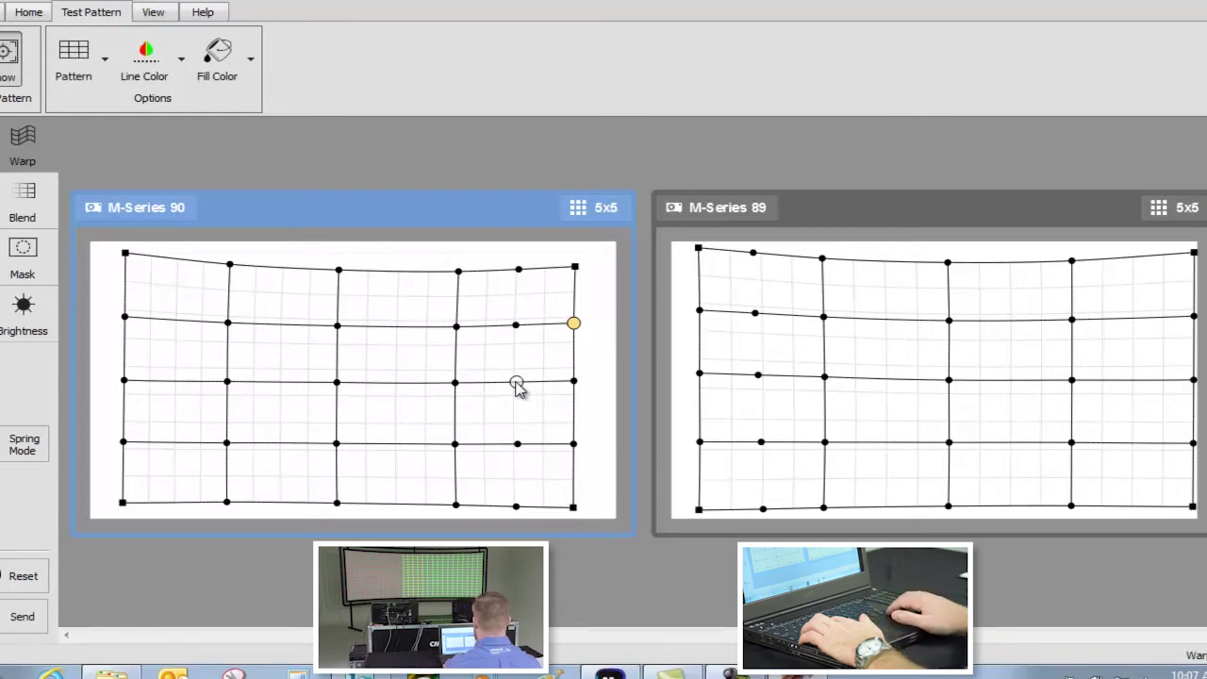
Fine-tune the top and second-row warp points of M-Series 90's original fourth column.
key("Left")
key("Left")
key("Up")
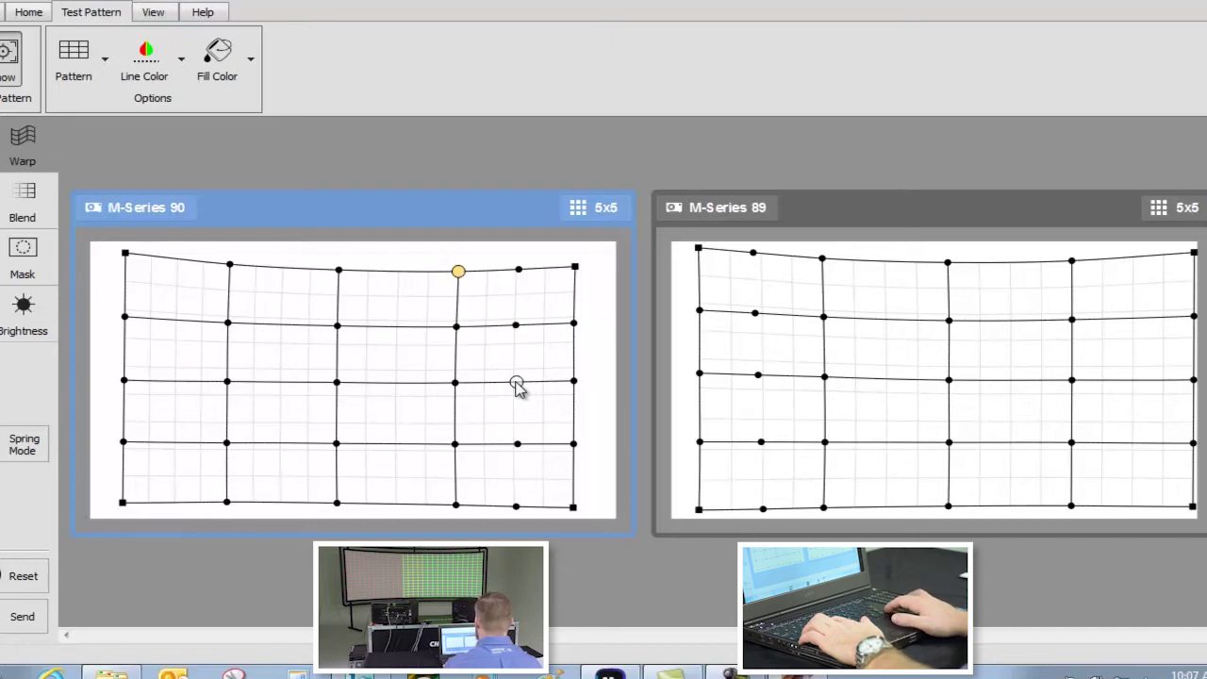
key("Down")
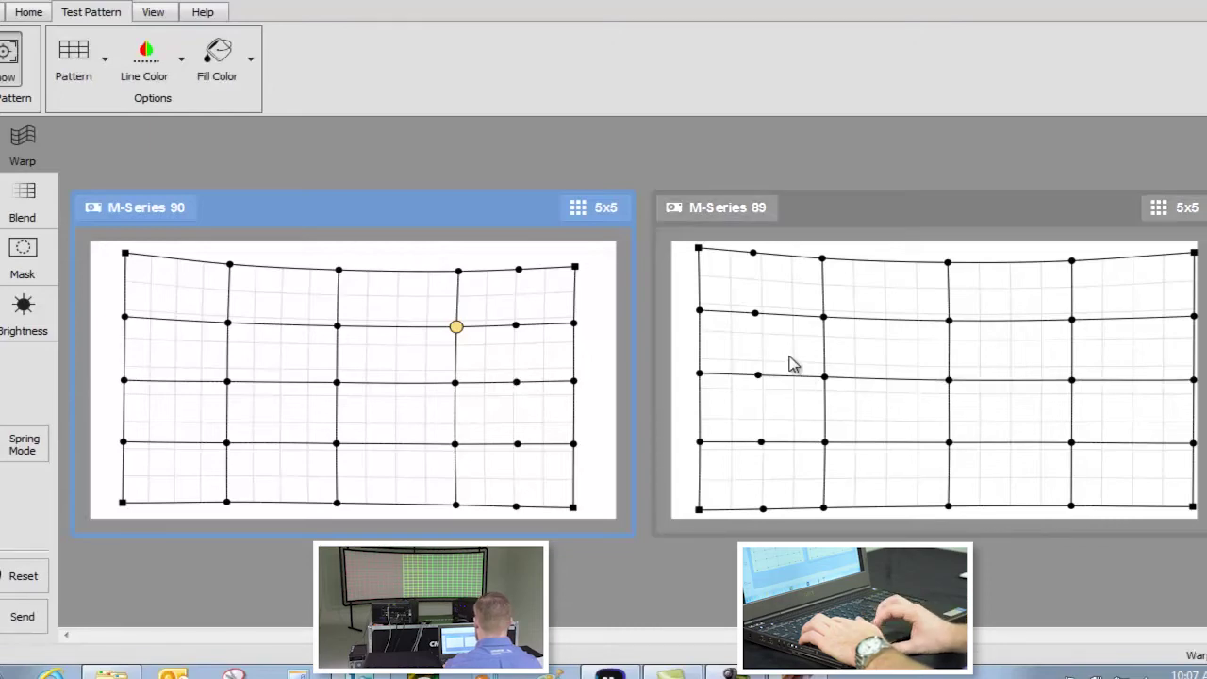
Fine-tune the warp points of M-Series 89 around the added column, from the third row down to the bottom point.
left_click(758, 375)
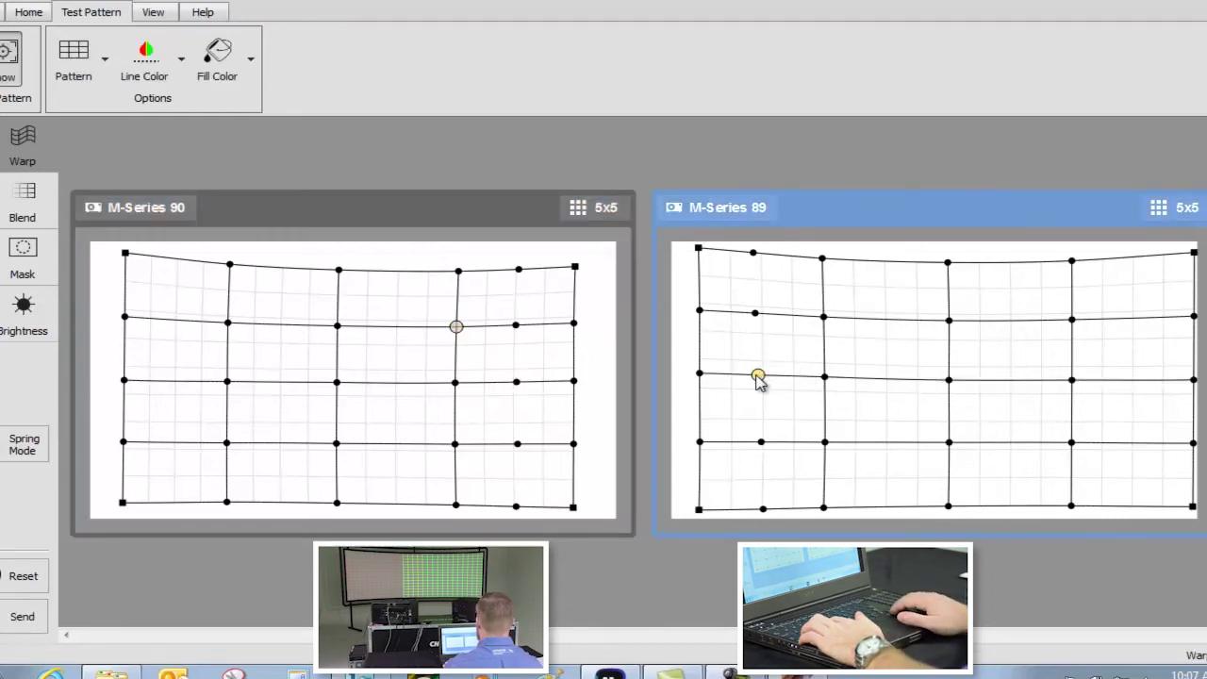
key("Tab")
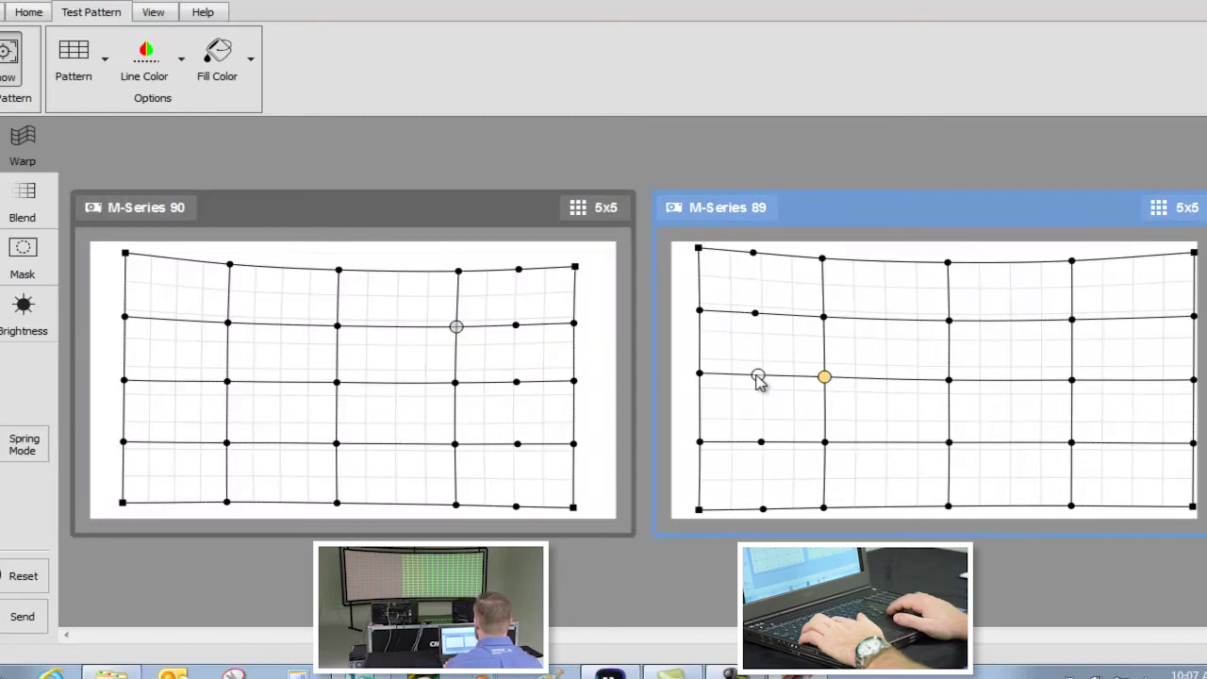
key("Tab")
key("Tab")
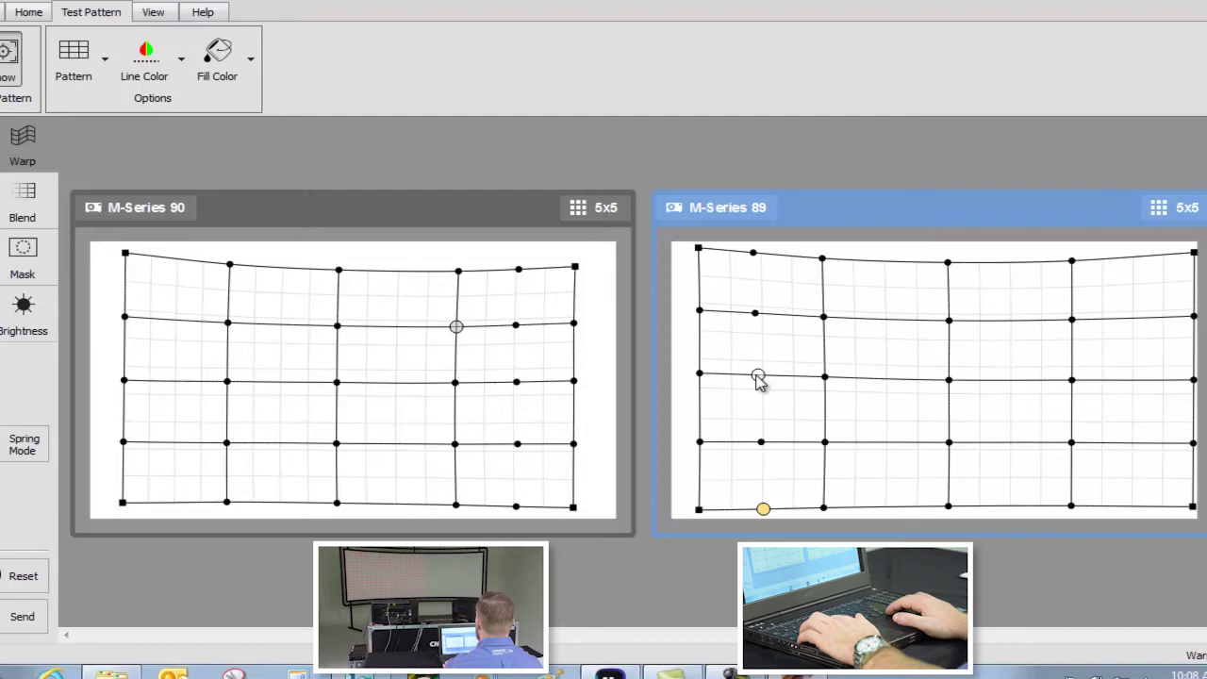
left_click(721, 267)
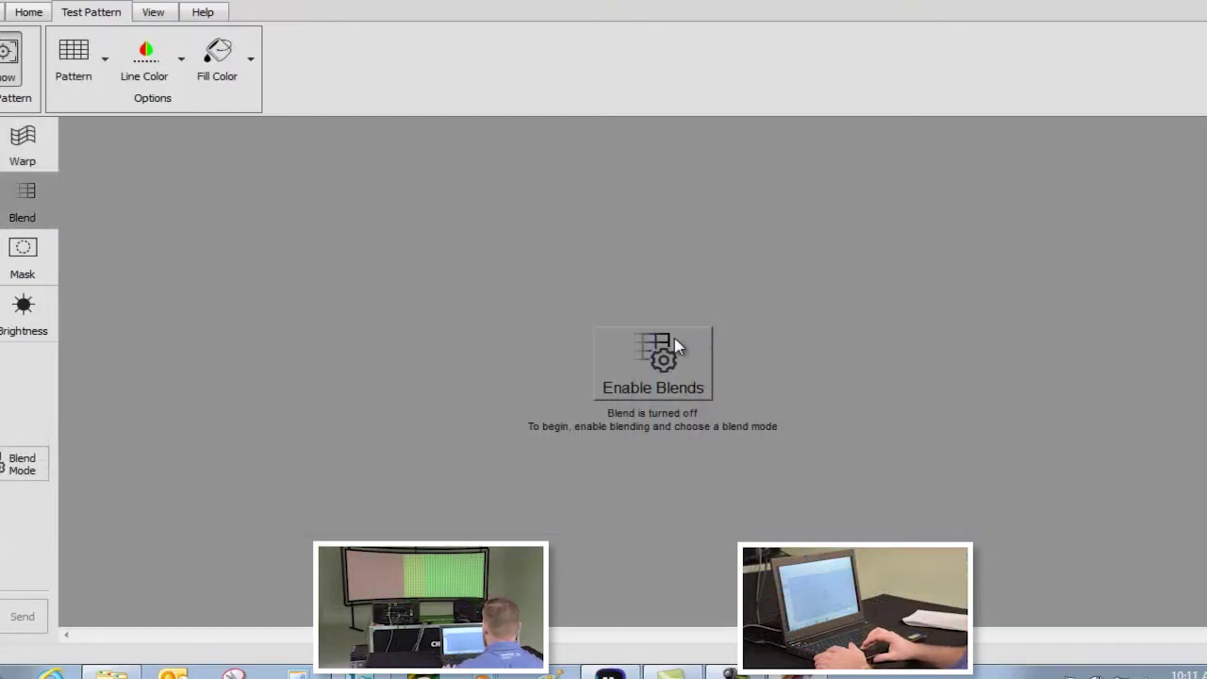
Enable blending in Wallpaper (Simple) mode with a 480 px side-by-side overlap for the 1 x 2 configuration.
left_click(656, 363)
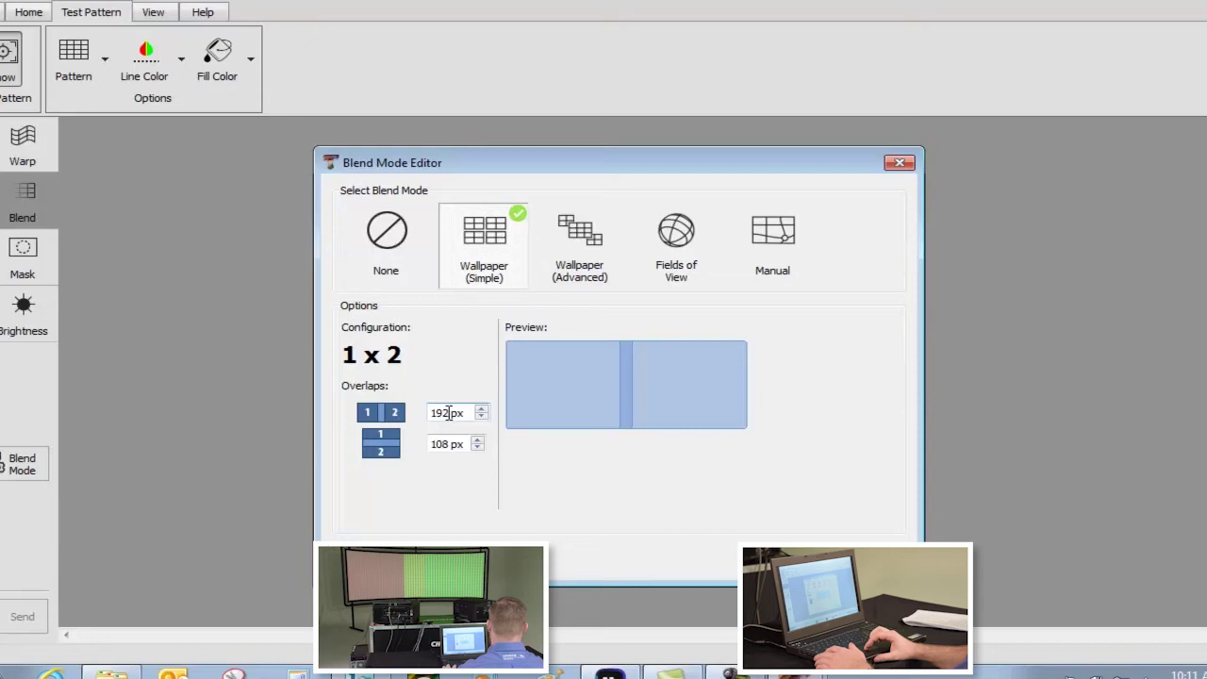
left_click_drag(448, 412, 437, 412)
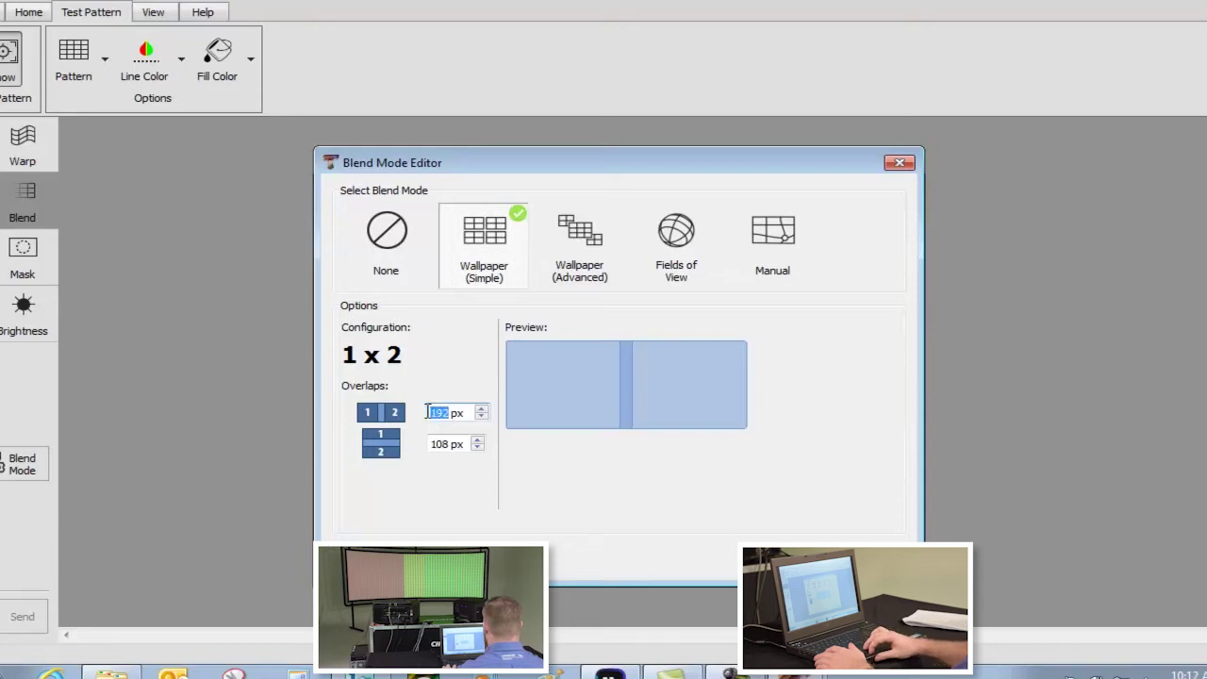
type("0")
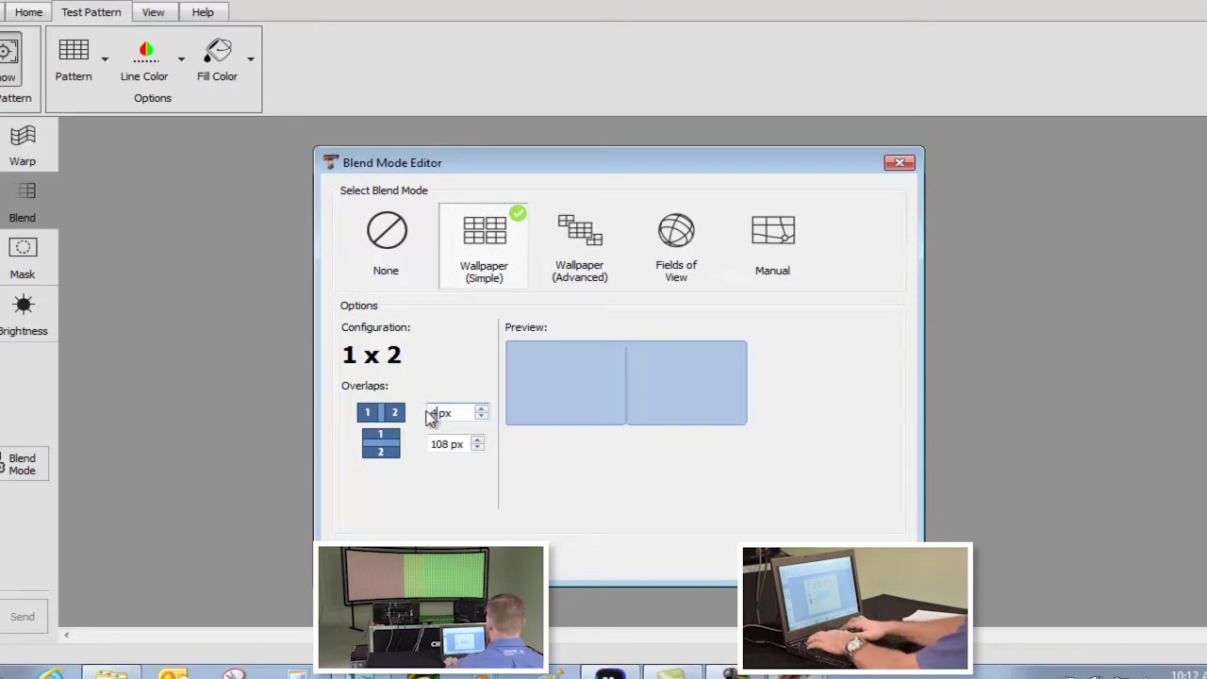
type("80")
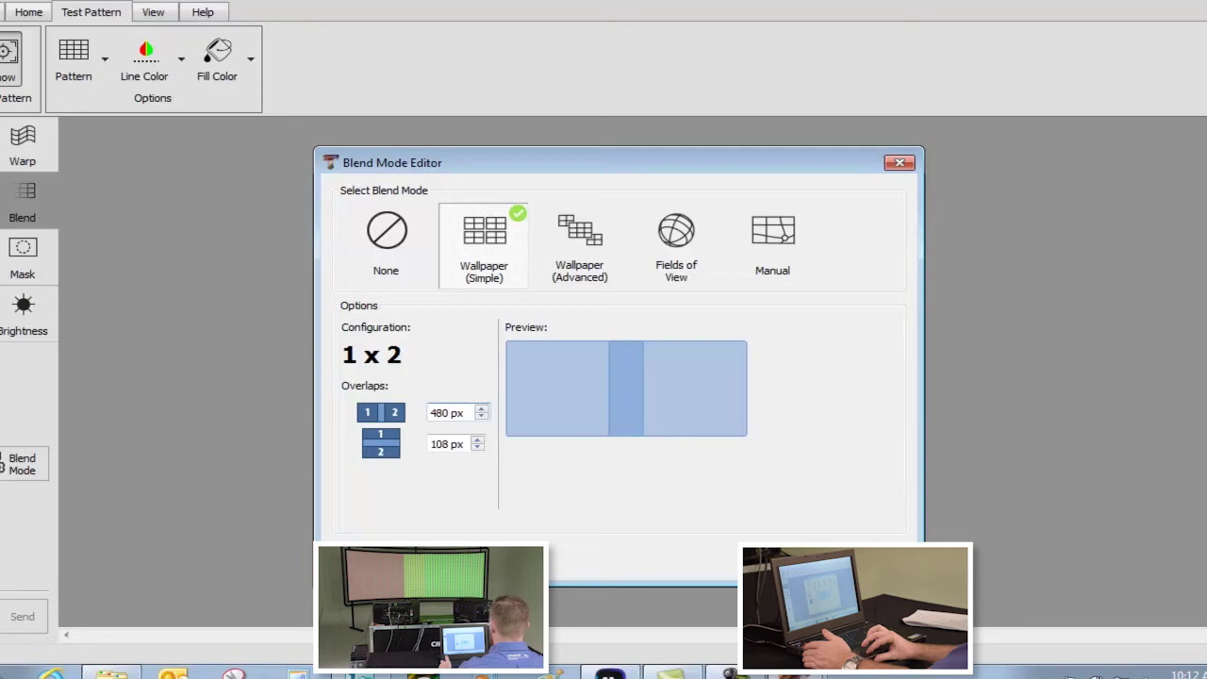
key("Return")
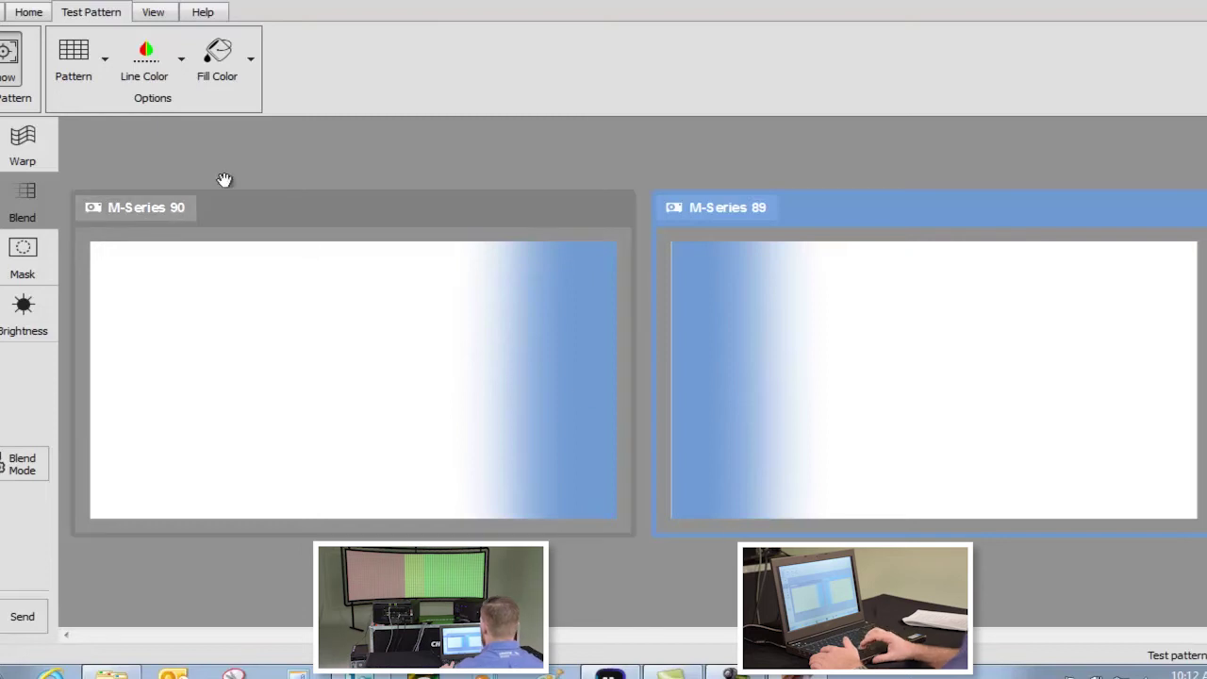
Change the test pattern's fill color to white and its pattern to Borders.
left_click(252, 69)
left_click(249, 117)
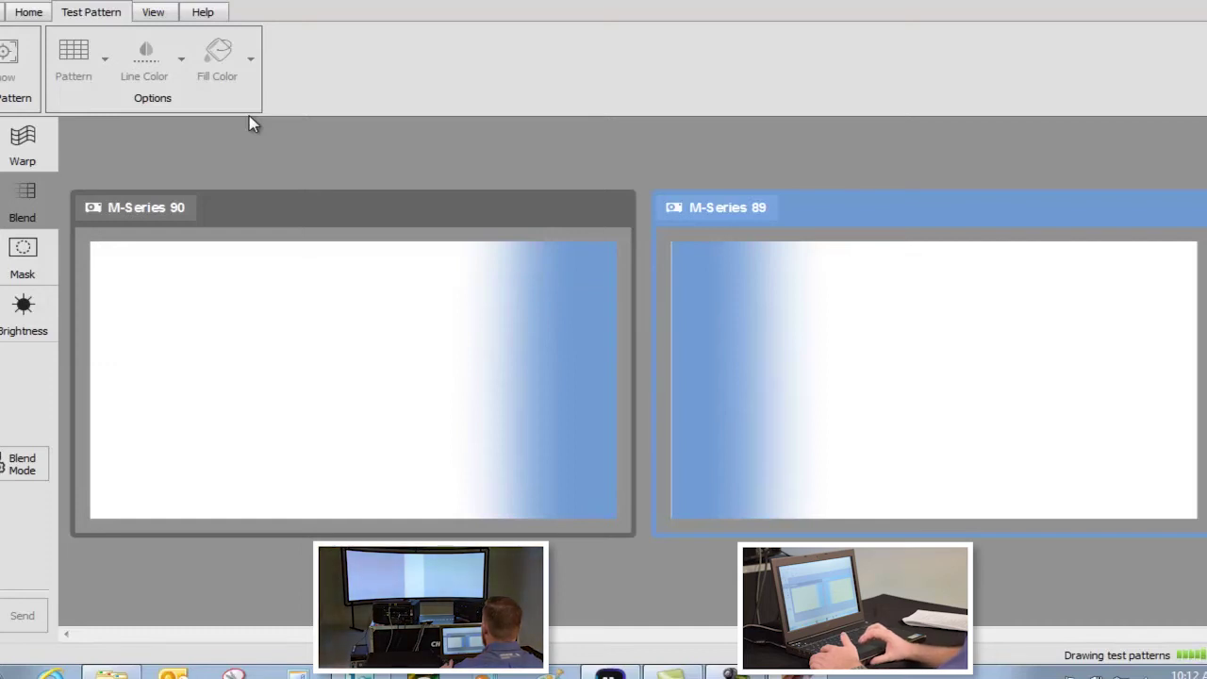
left_click(105, 57)
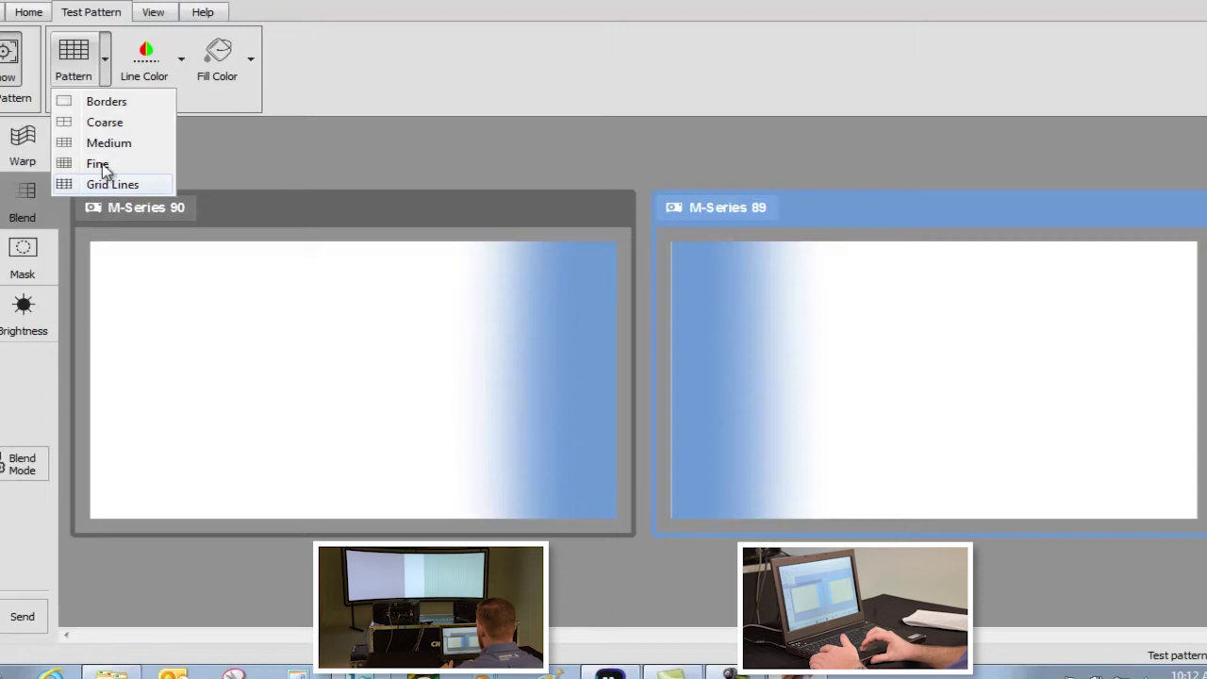
left_click(102, 102)
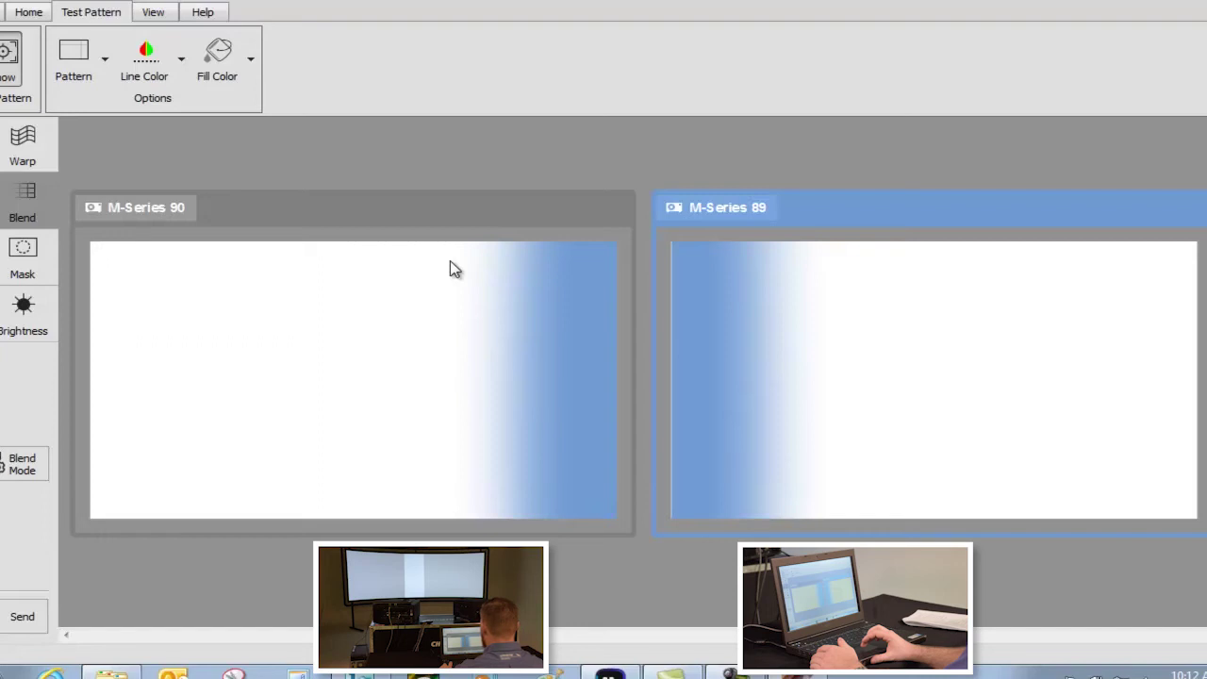
Send the blend to M-Series 89 and to M-Series 90.
left_click(23, 619)
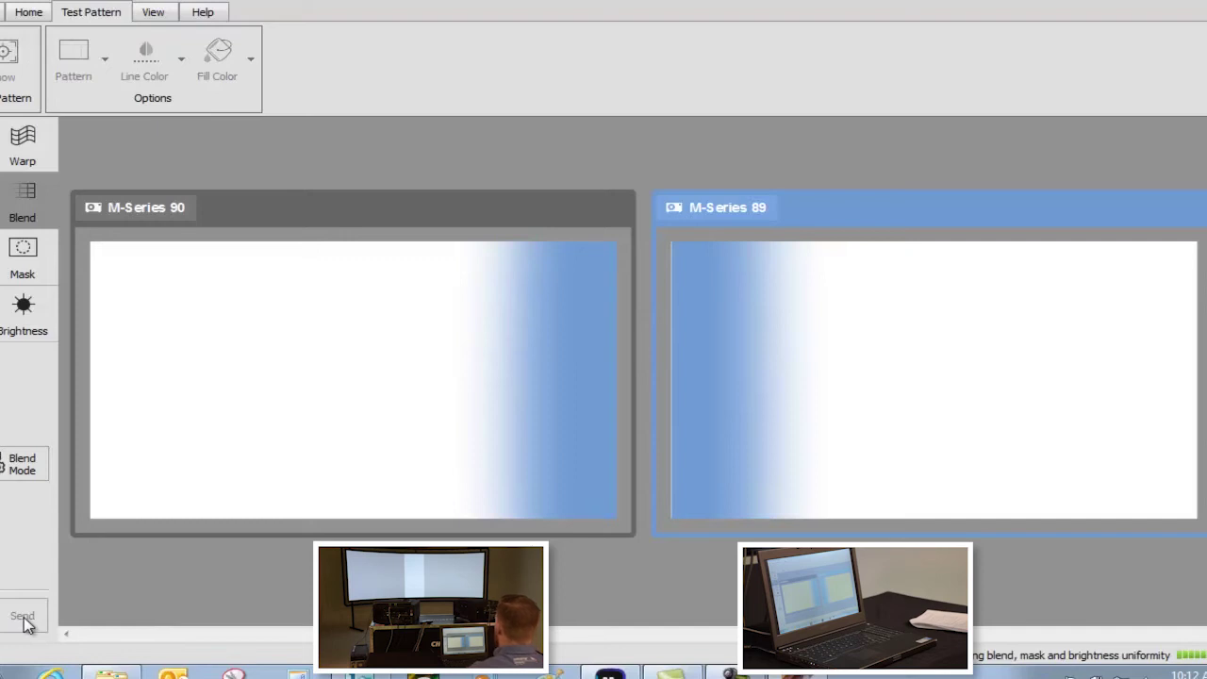
left_click(418, 205)
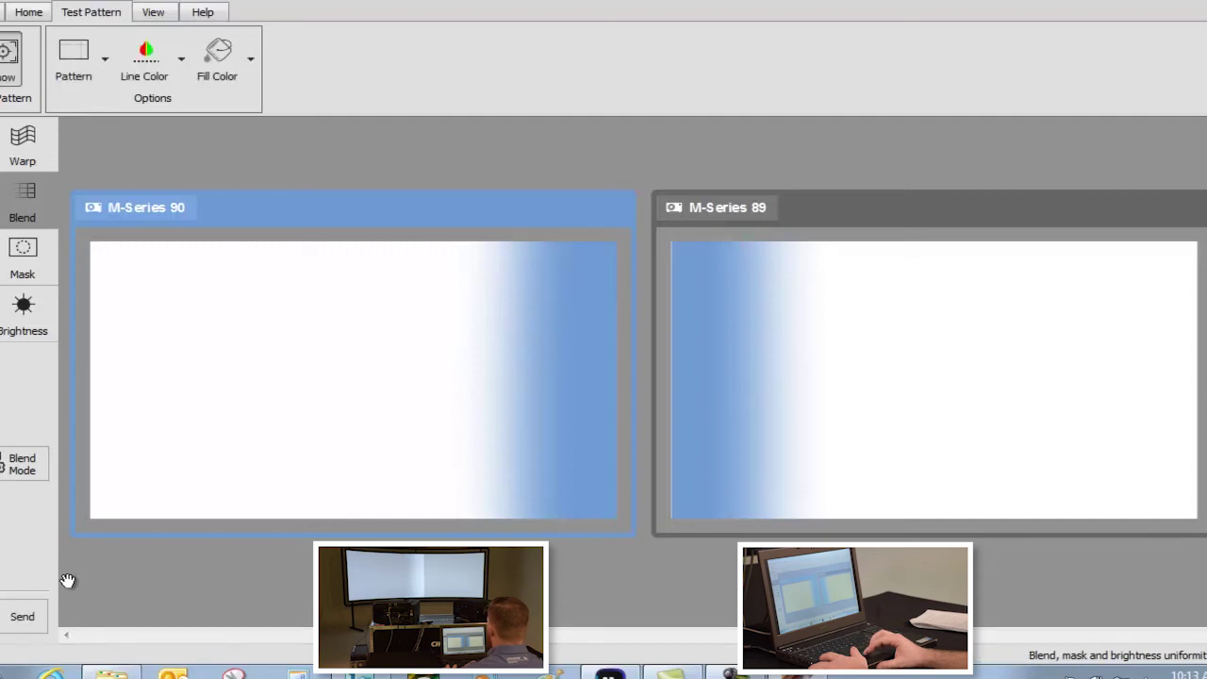
left_click(9, 619)
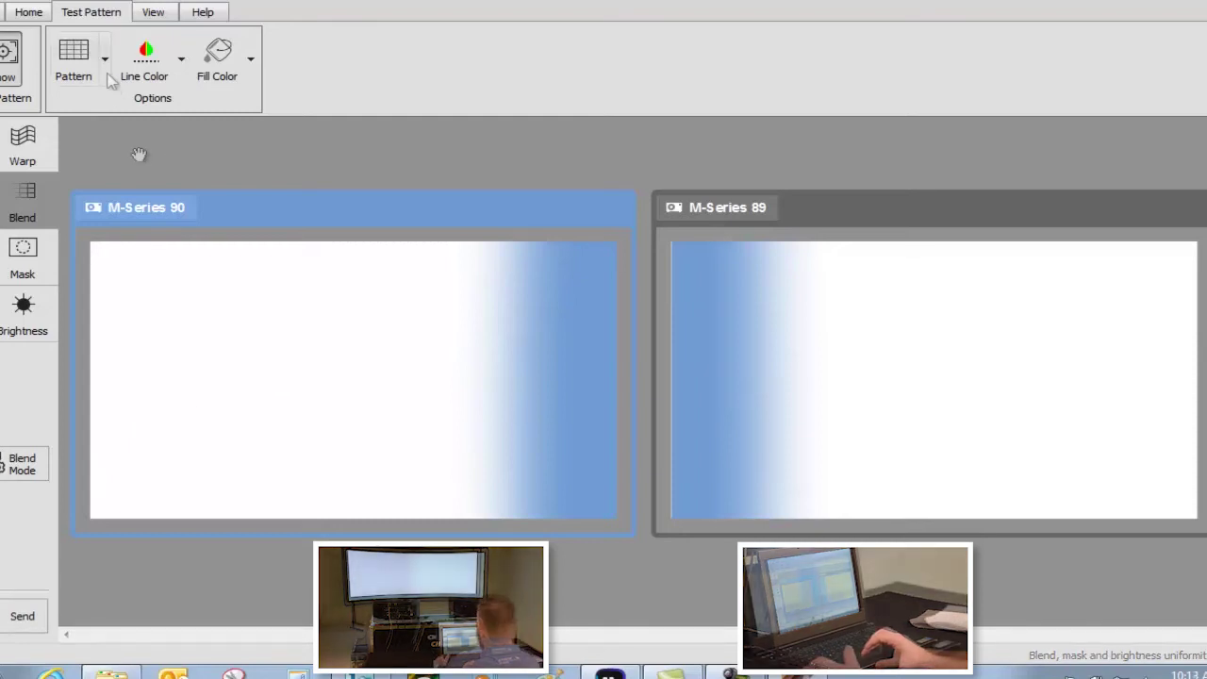
Change the blend mode to Manual and set the test pattern to Borders.
left_click(22, 470)
left_click(772, 248)
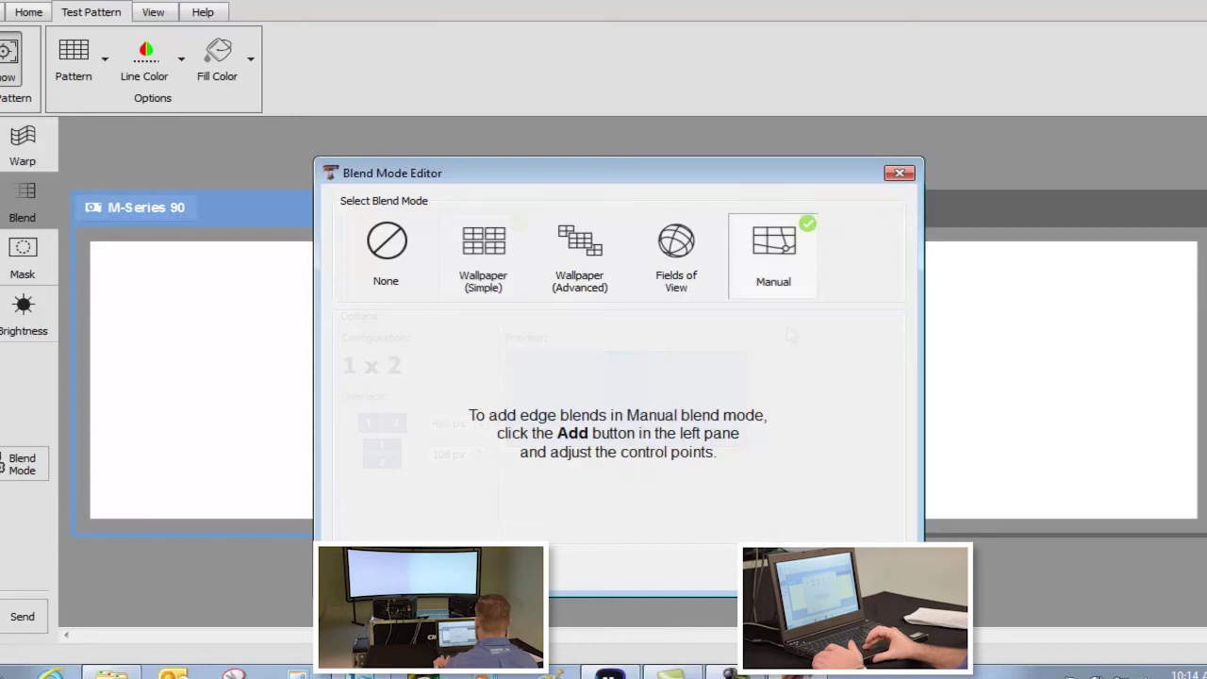
key("Return")
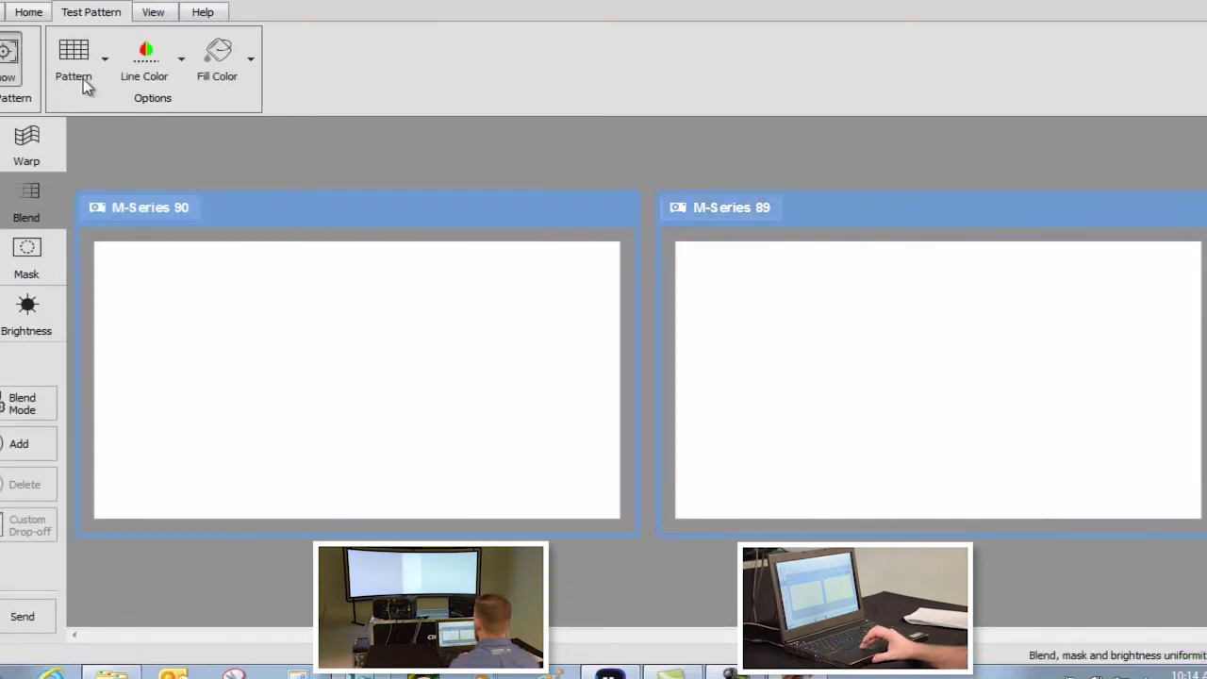
left_click(77, 75)
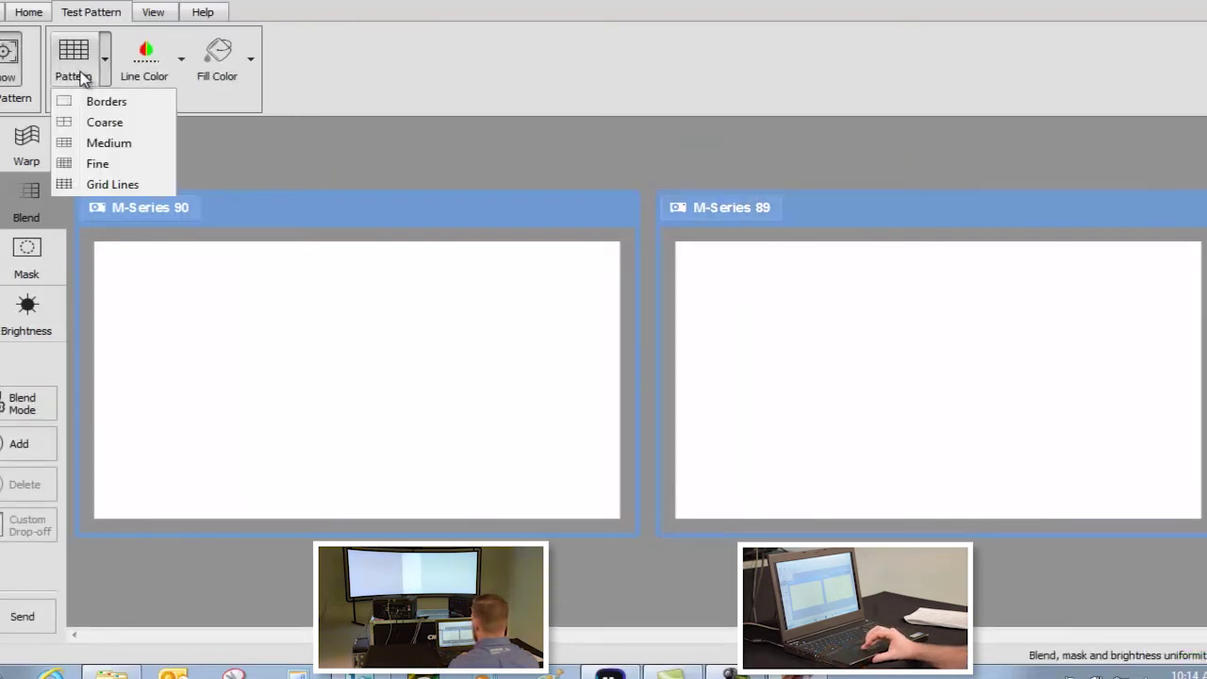
left_click(98, 102)
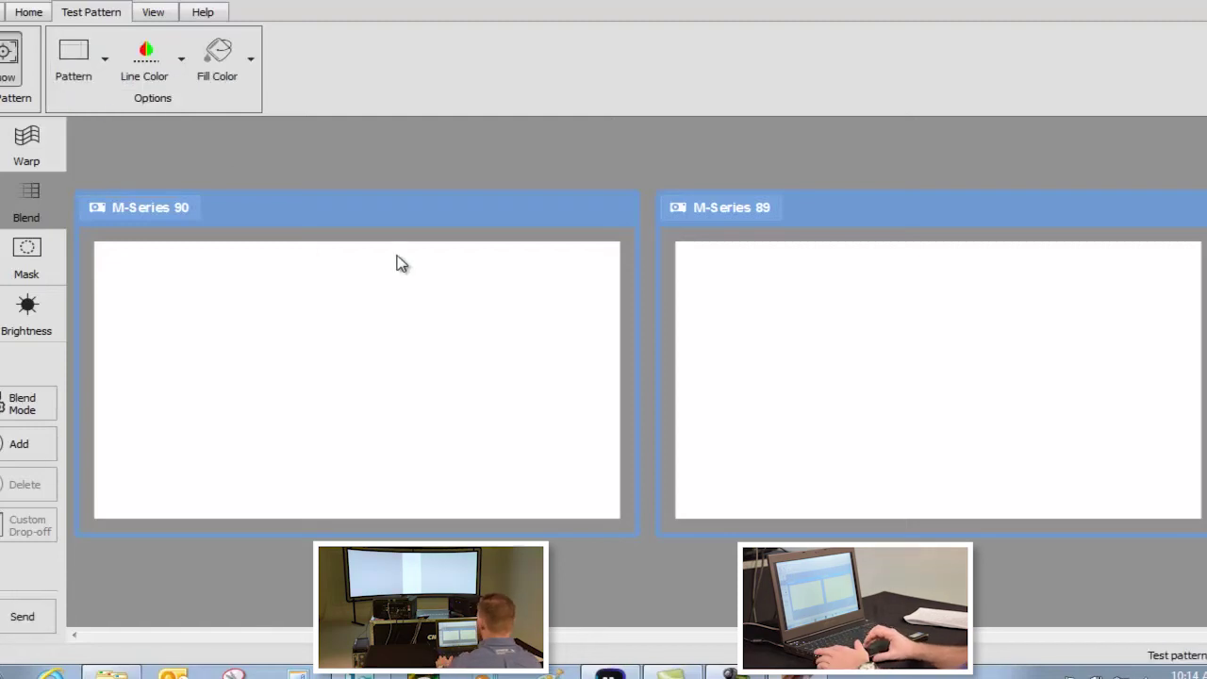
Add 480-pixel blend regions along the right edge of M-Series 90 and the left edge of M-Series 89.
left_click(21, 453)
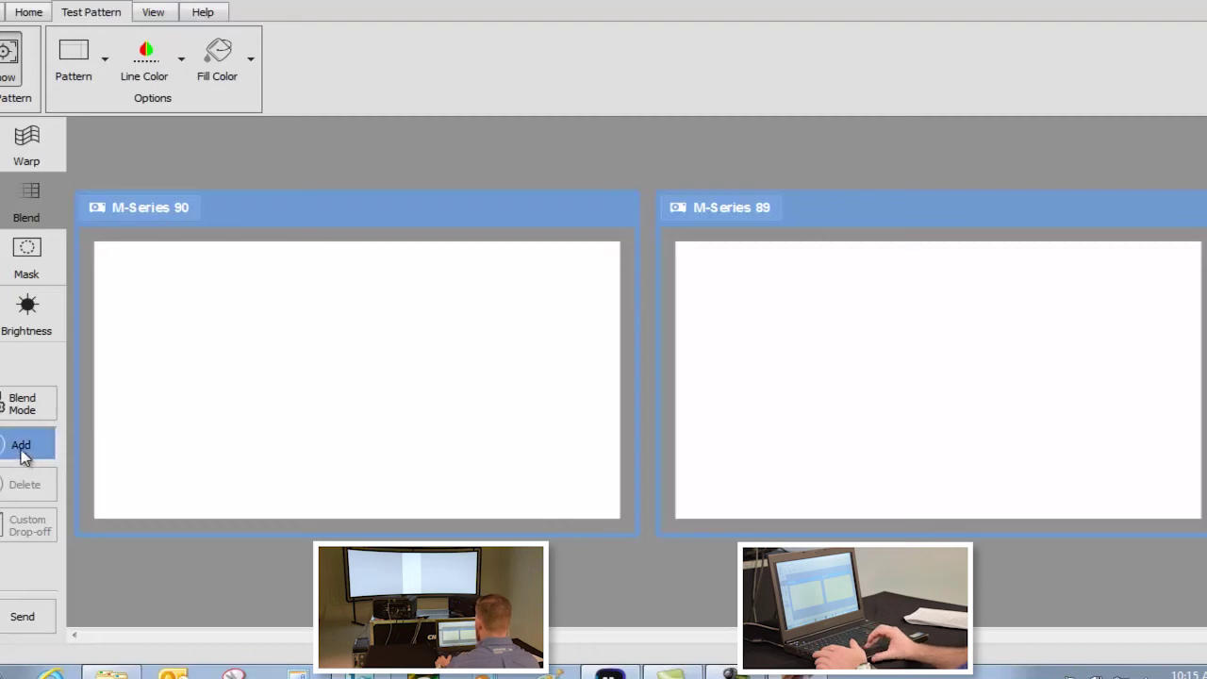
left_click(644, 425)
left_click(591, 394)
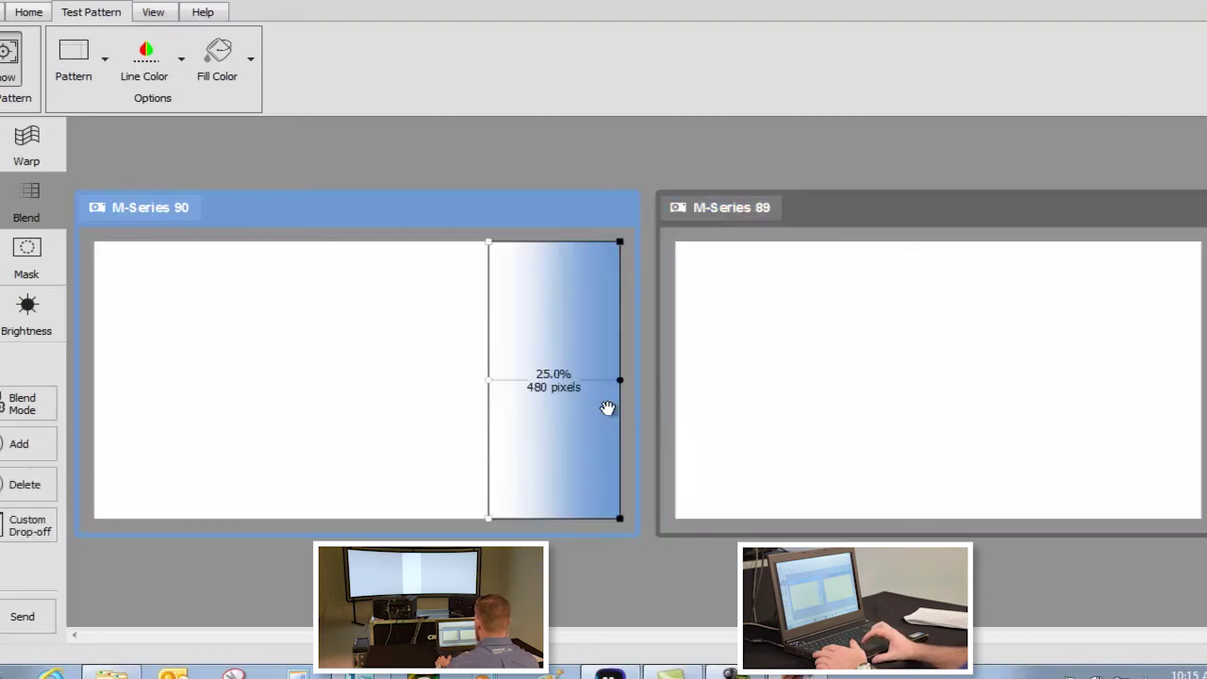
left_click(20, 448)
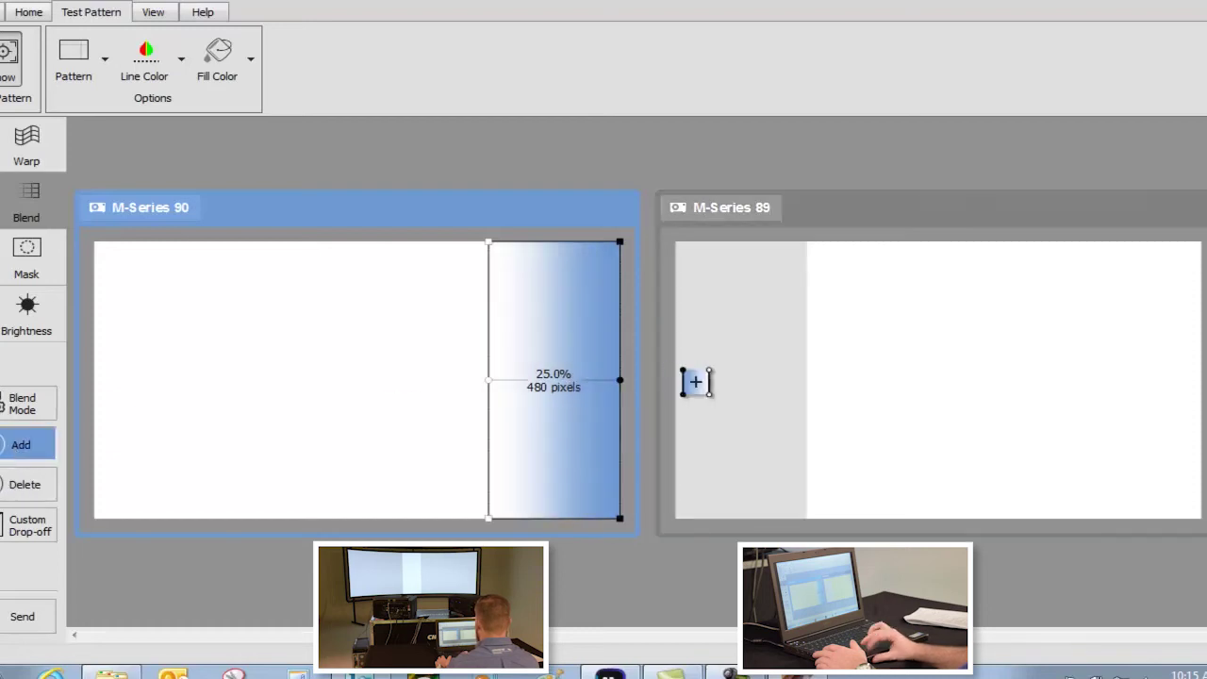
left_click(712, 398)
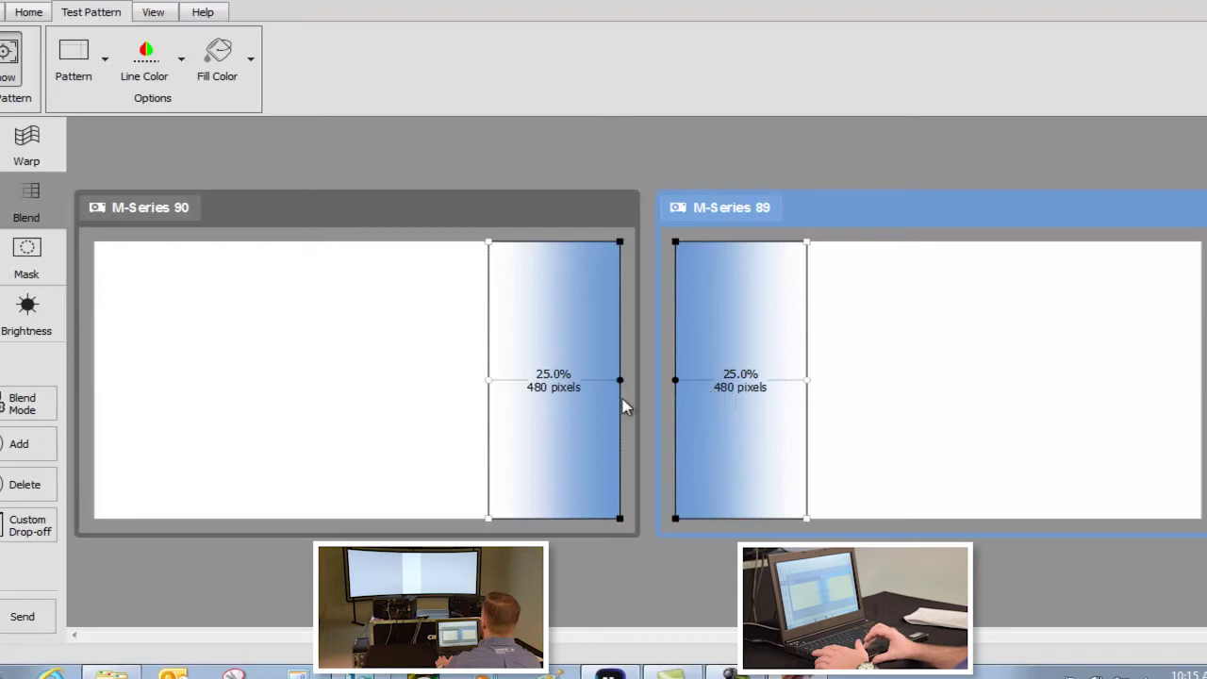
Set the test pattern on both projectors to Medium.
left_click(489, 354)
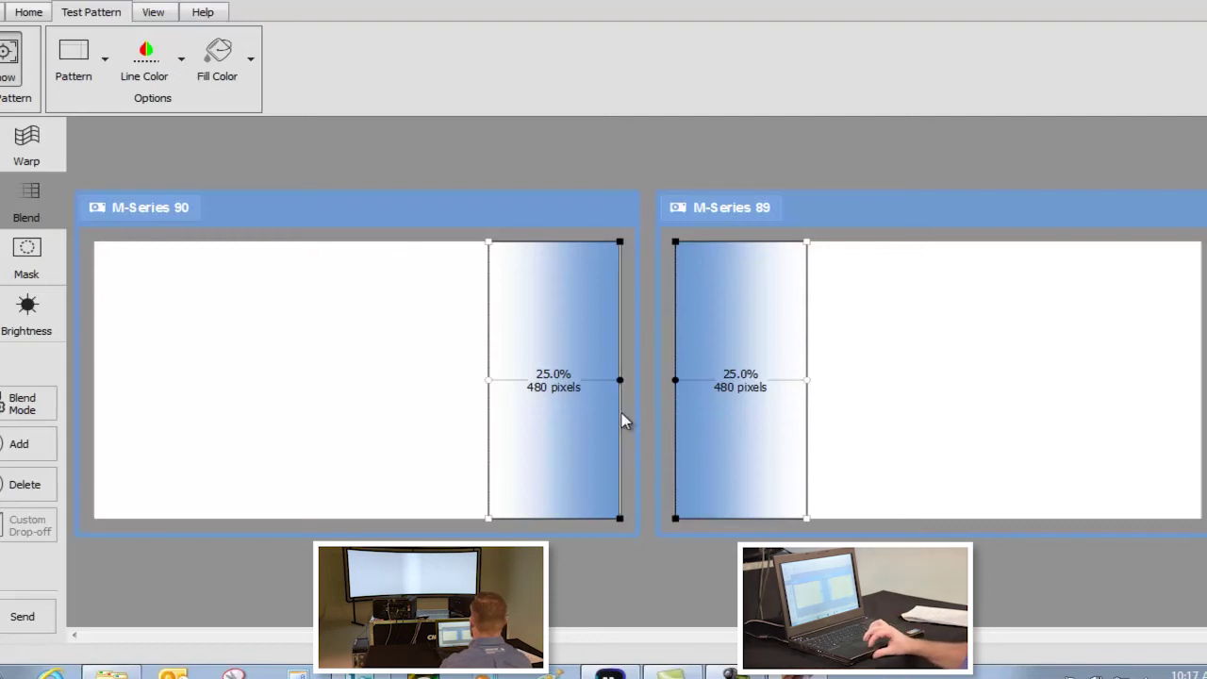
left_click(107, 64)
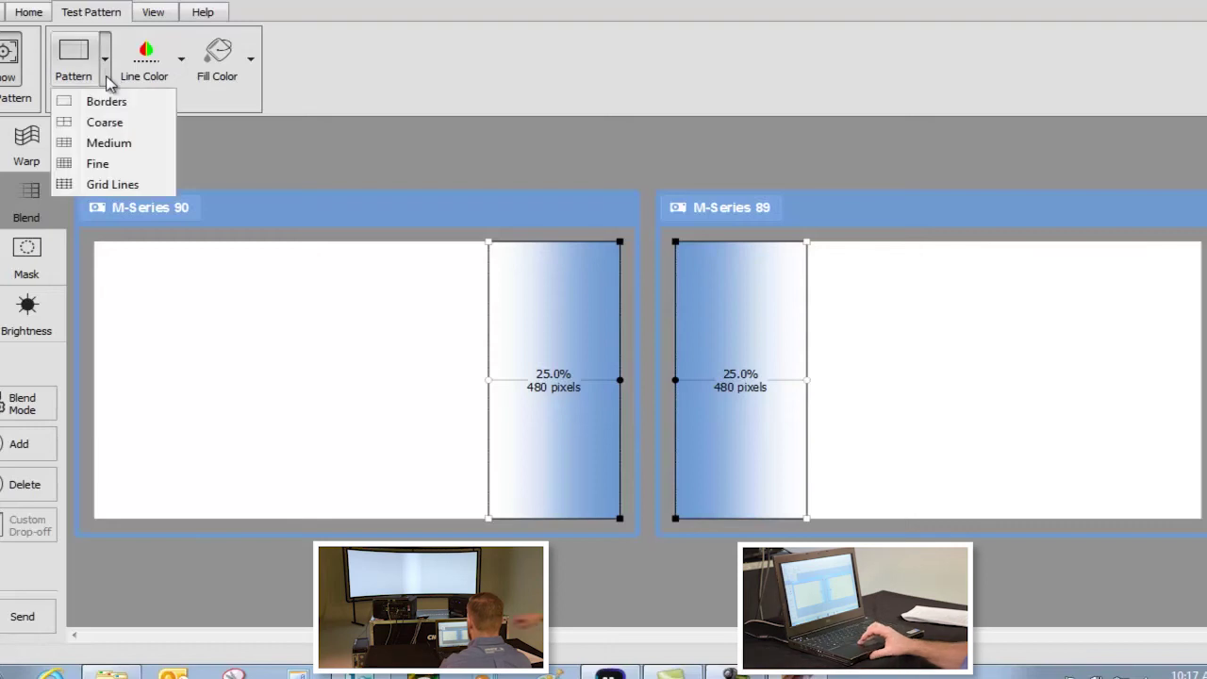
left_click(108, 143)
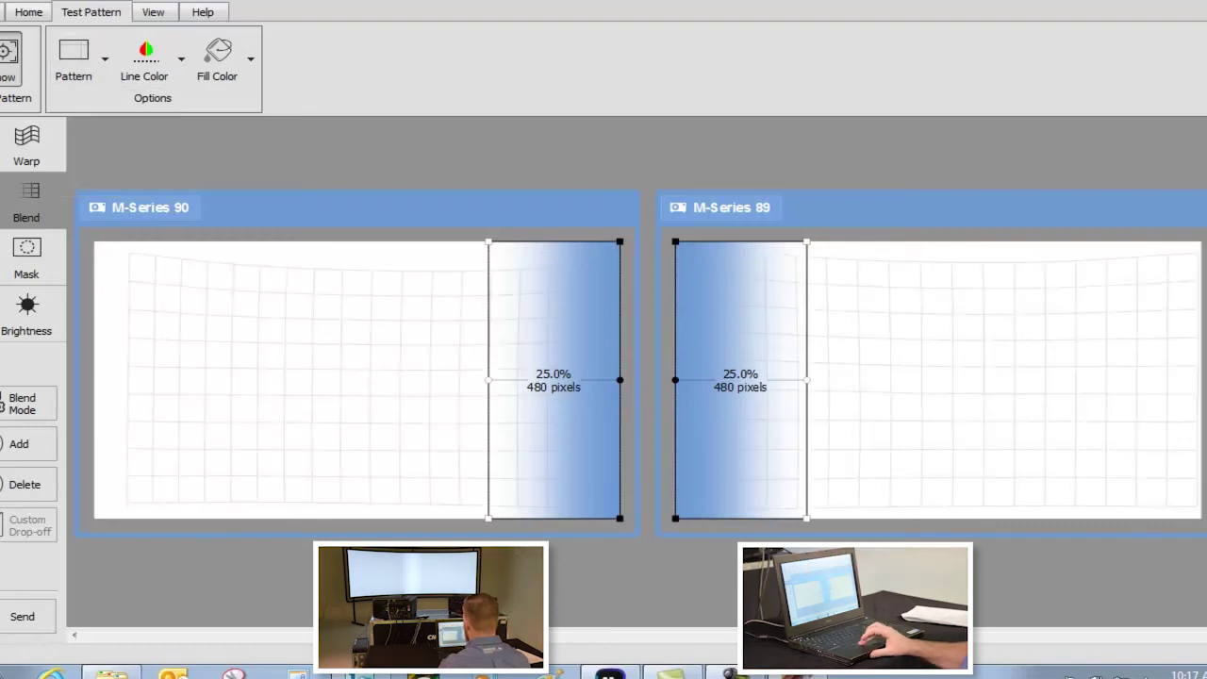
Try narrowing the M-Series 90 blend to 470 pixels from its outer edge, and restore the 480-pixel width.
left_click(623, 331)
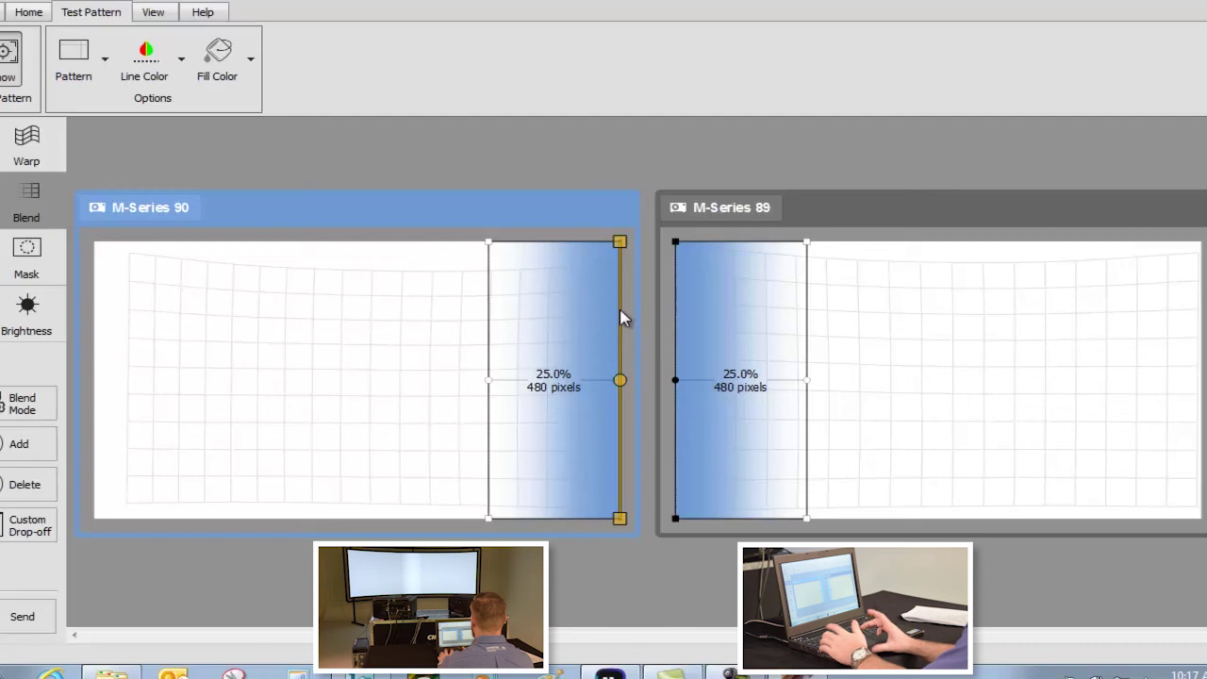
key("Left")
key("Right")
key("Left")
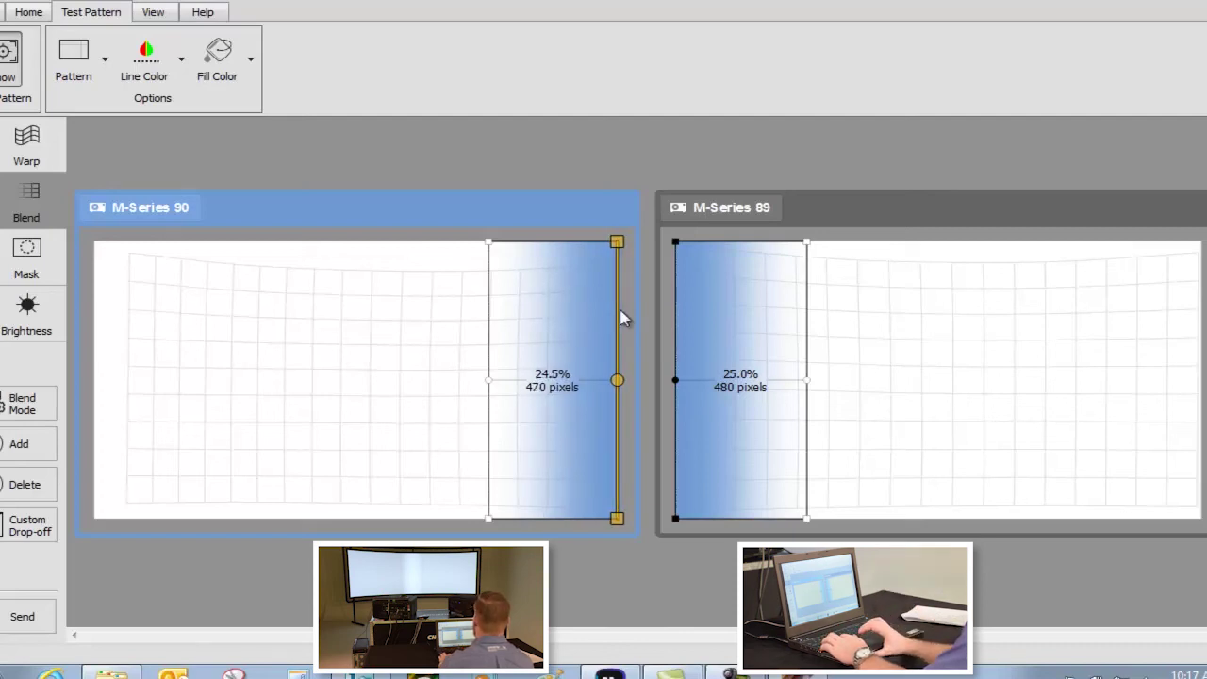
key("Right")
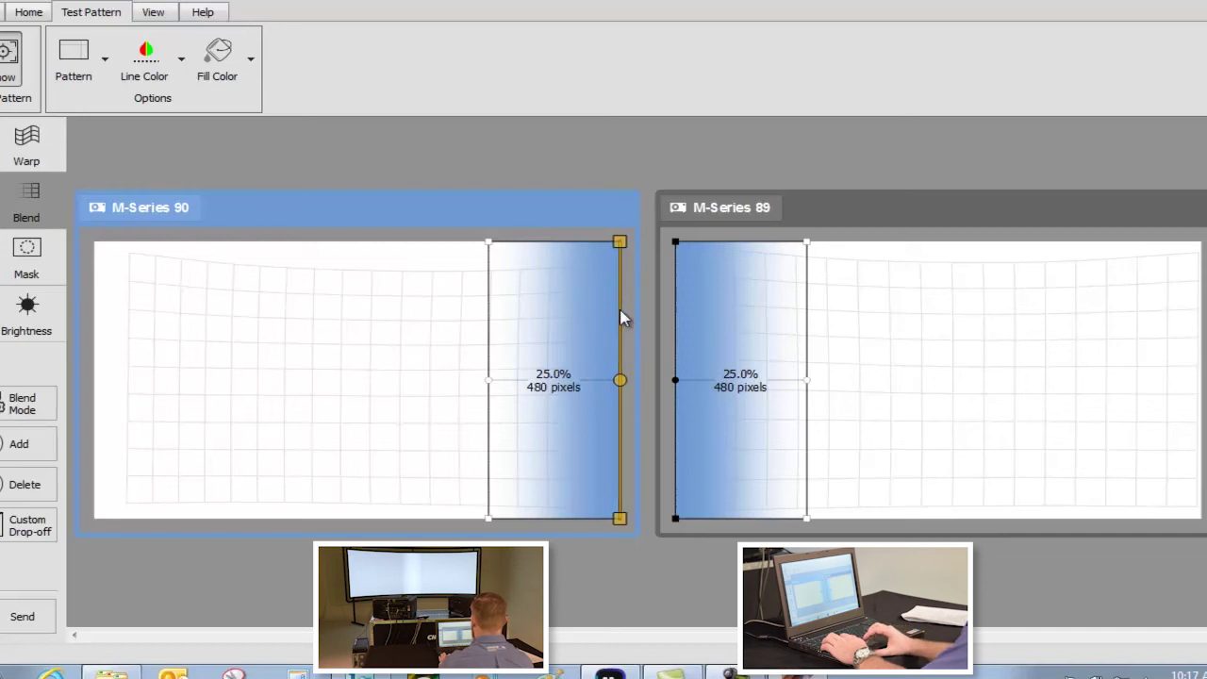
Add extra control points above and below the middle on the outer and inner blend edges of M-Series 90.
left_click(620, 299)
left_click(619, 271)
left_click(620, 453)
left_click(620, 484)
left_click(489, 447)
left_click(488, 480)
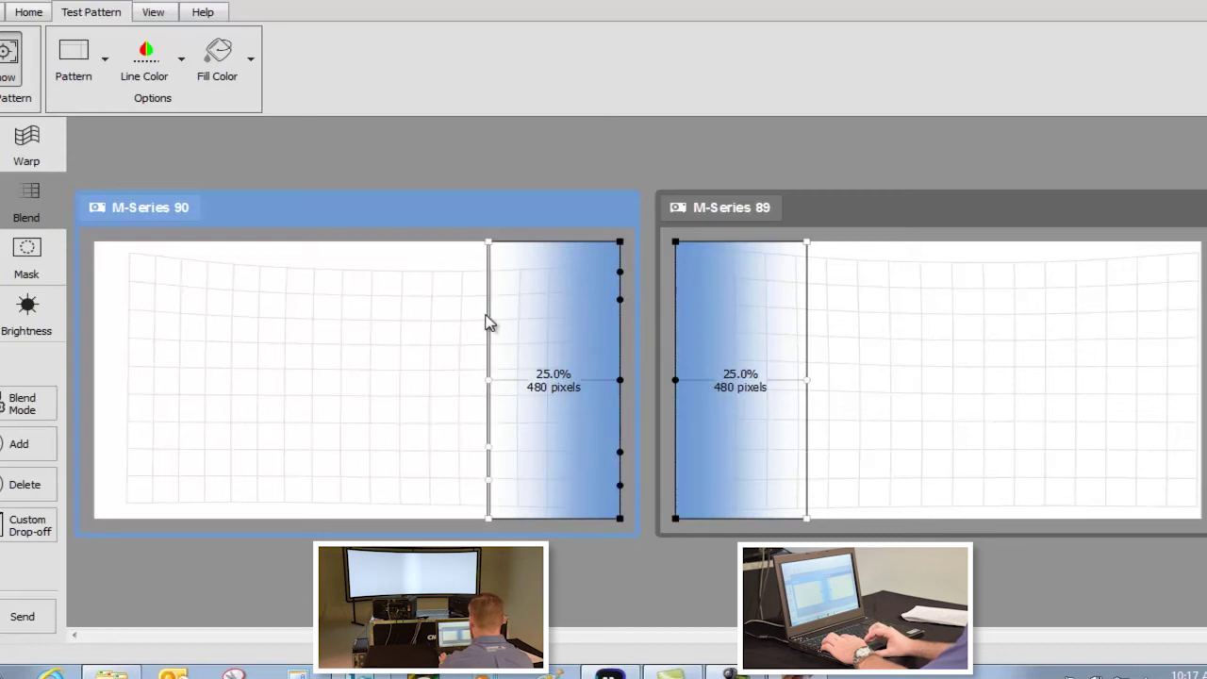
left_click(488, 313)
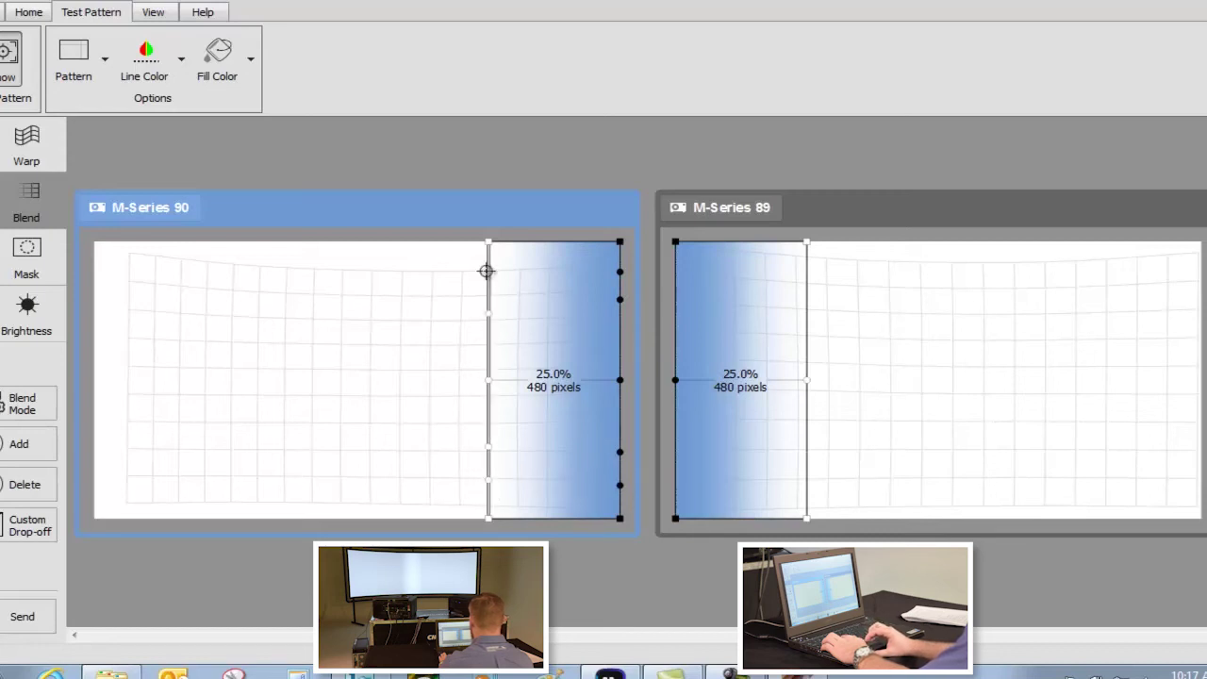
Add four extra control points to each of the two blend edges of M-Series 89, above and below the middle.
left_click(677, 273)
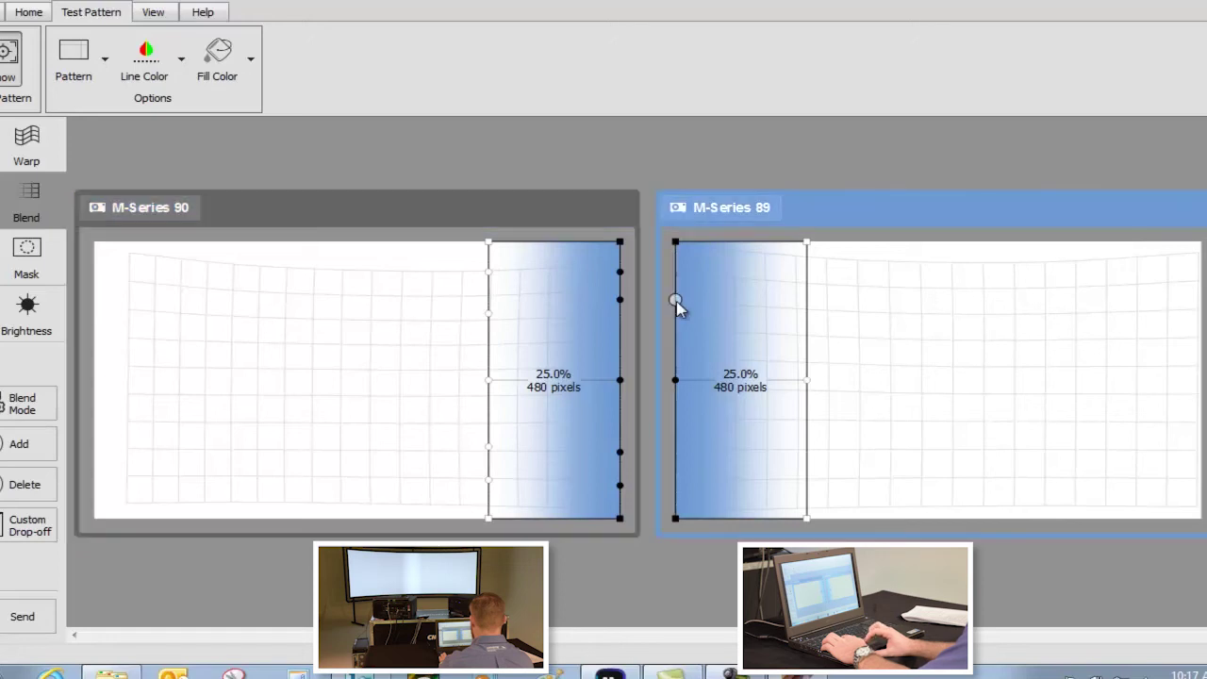
left_click(677, 446)
left_click(675, 485)
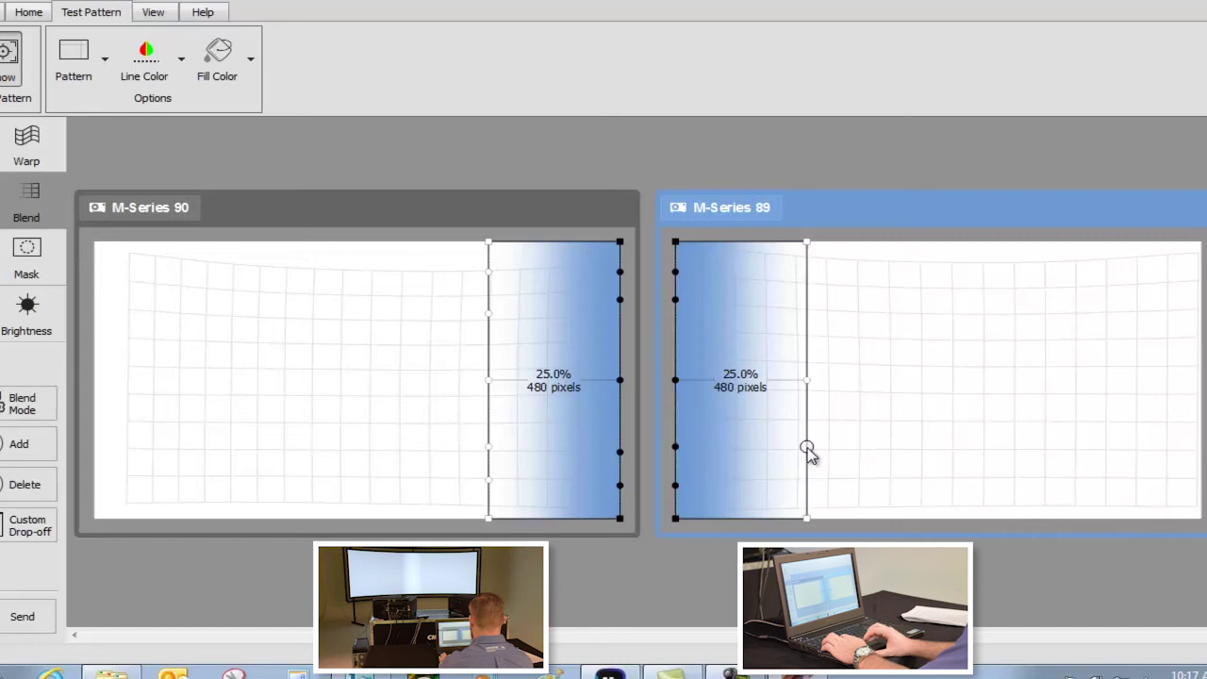
left_click(808, 489)
left_click(807, 307)
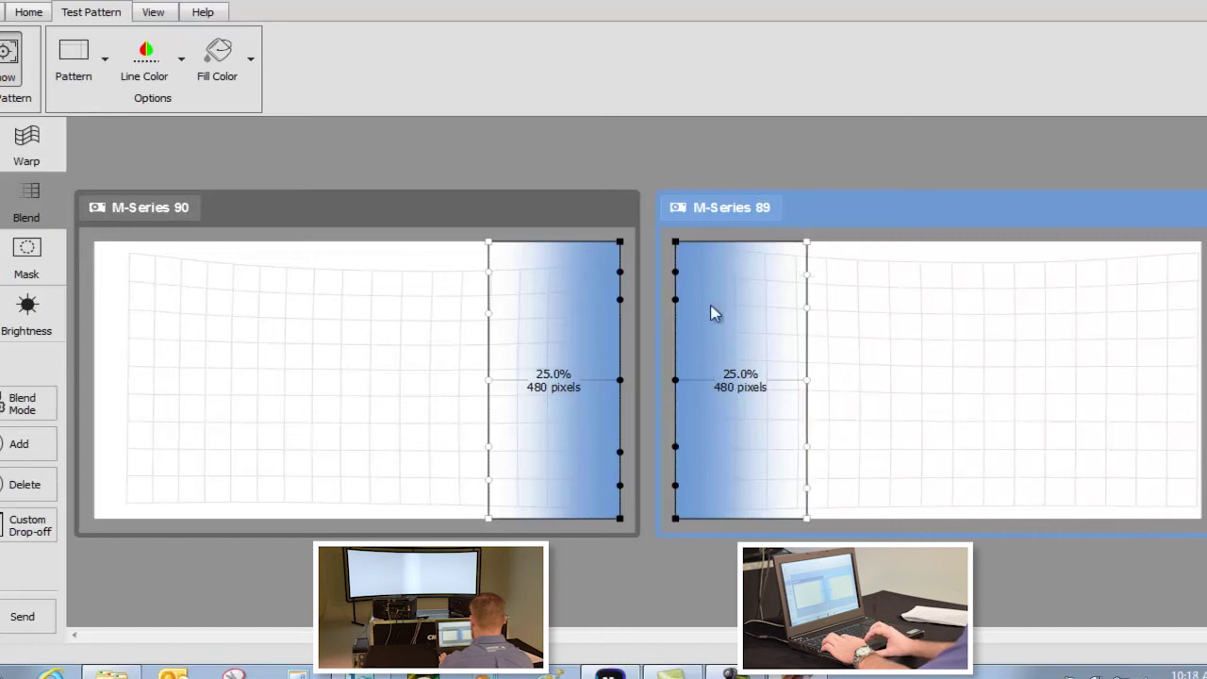
left_click(808, 275)
Shift the whole outer blend edge of M-Series 90 inward, narrowing the blend to 328 pixels.
left_click(621, 341)
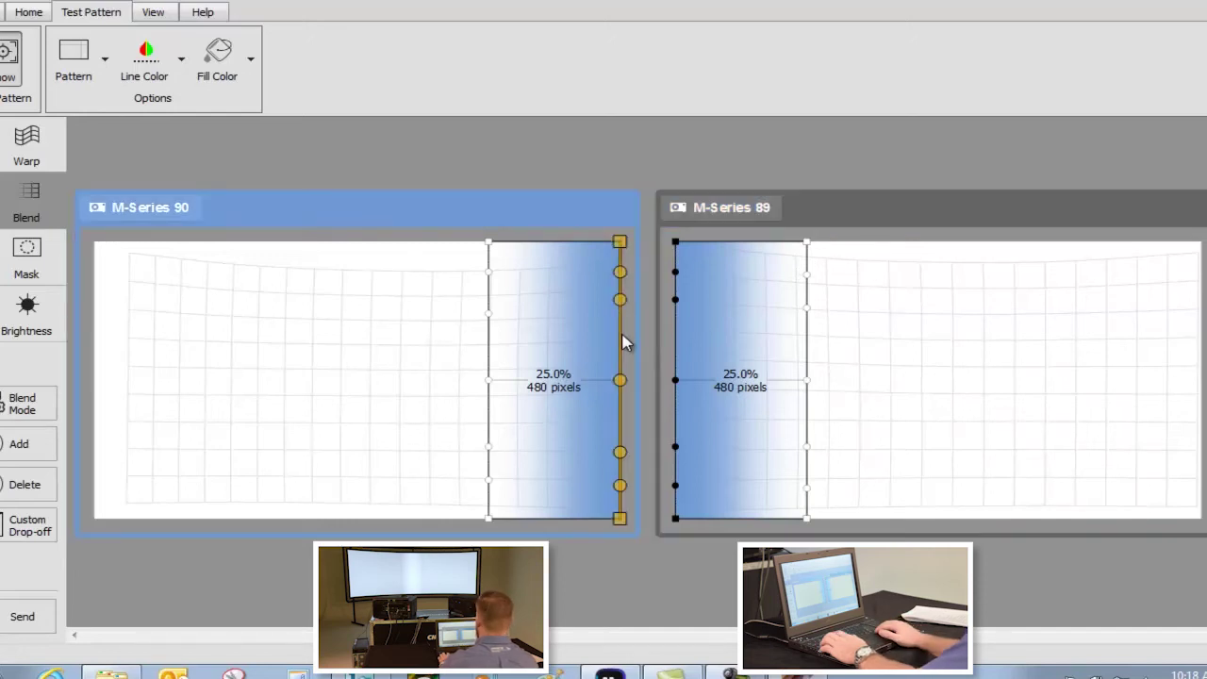
key("Left")
key("Left")
key("Left")
key("Left")
key("Left")
key("Left")
key("Left")
key("Left")
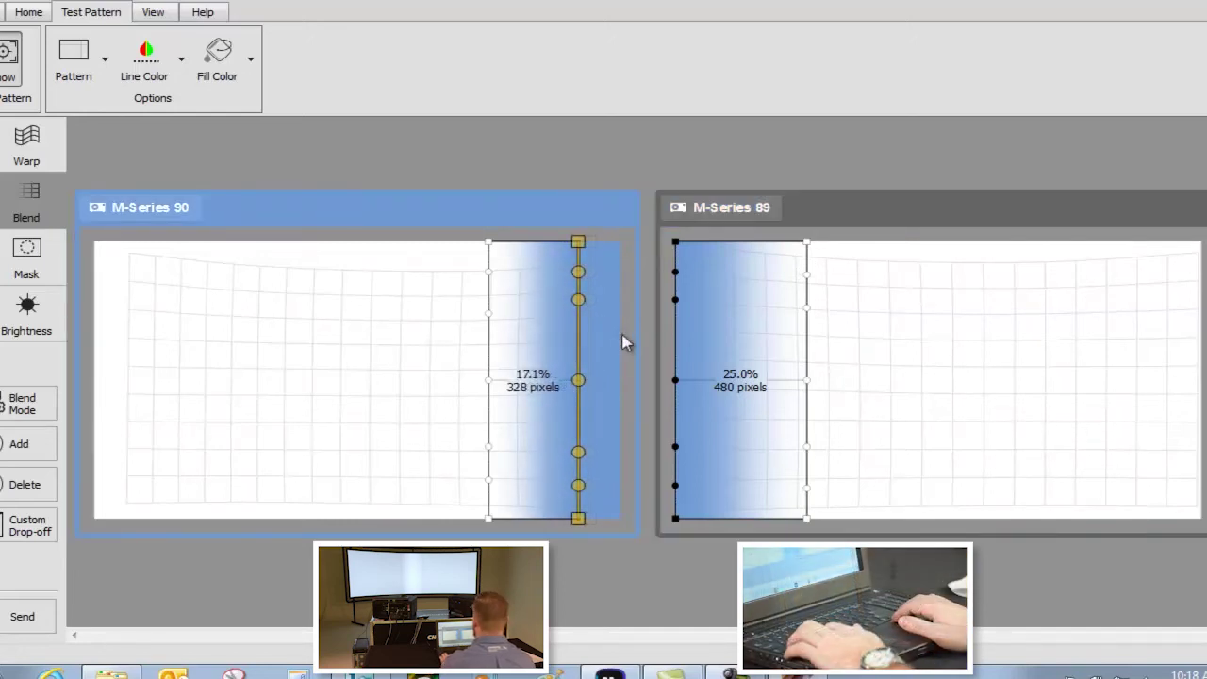
Go through the individual points on the outer blend edge of M-Series 90 and fine-tune their positions.
key("Tab")
key("shift+Tab")
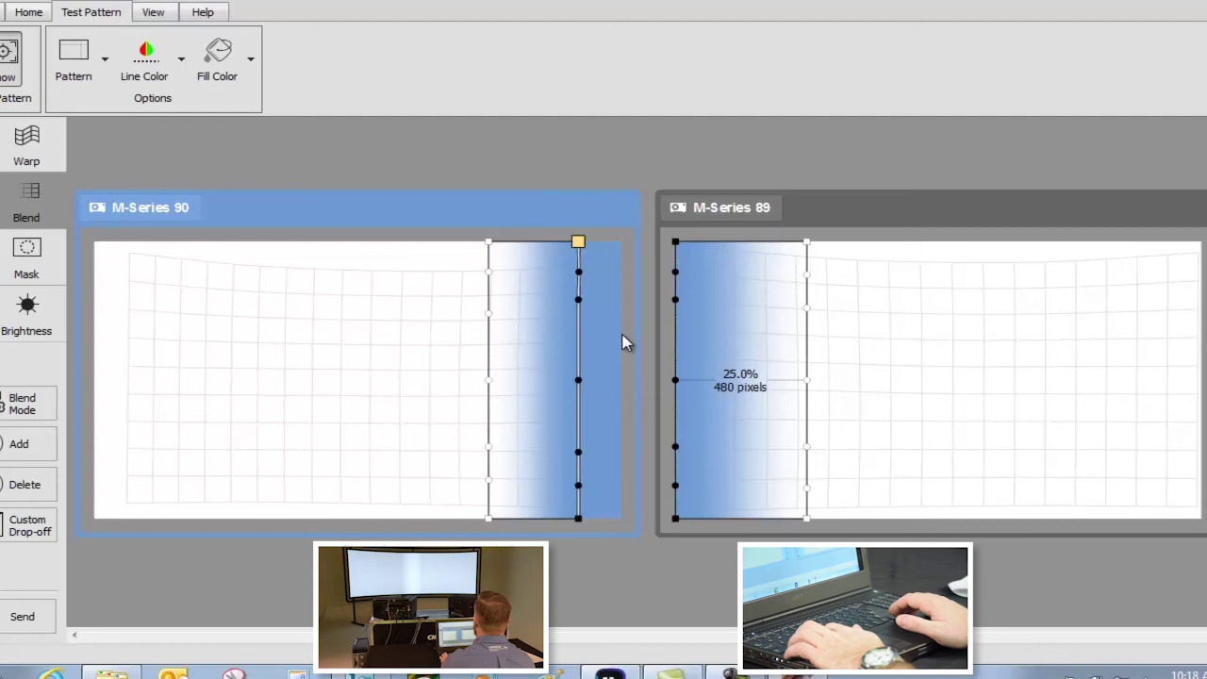
key("Tab")
key("Tab")
key("Tab")
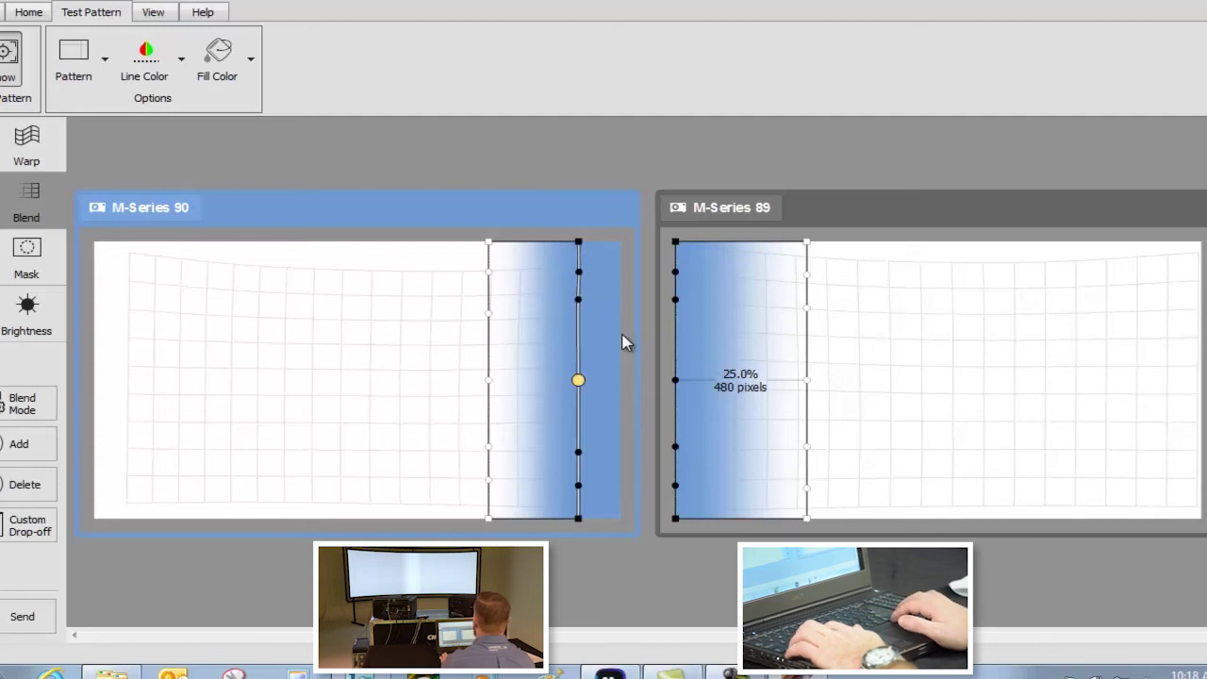
key("Tab")
key("Tab")
key("Tab")
key("shift+Tab")
Shift the whole inner blend edge of M-Series 90 further into the image, away from the overlap, to widen the blend.
left_click(489, 408)
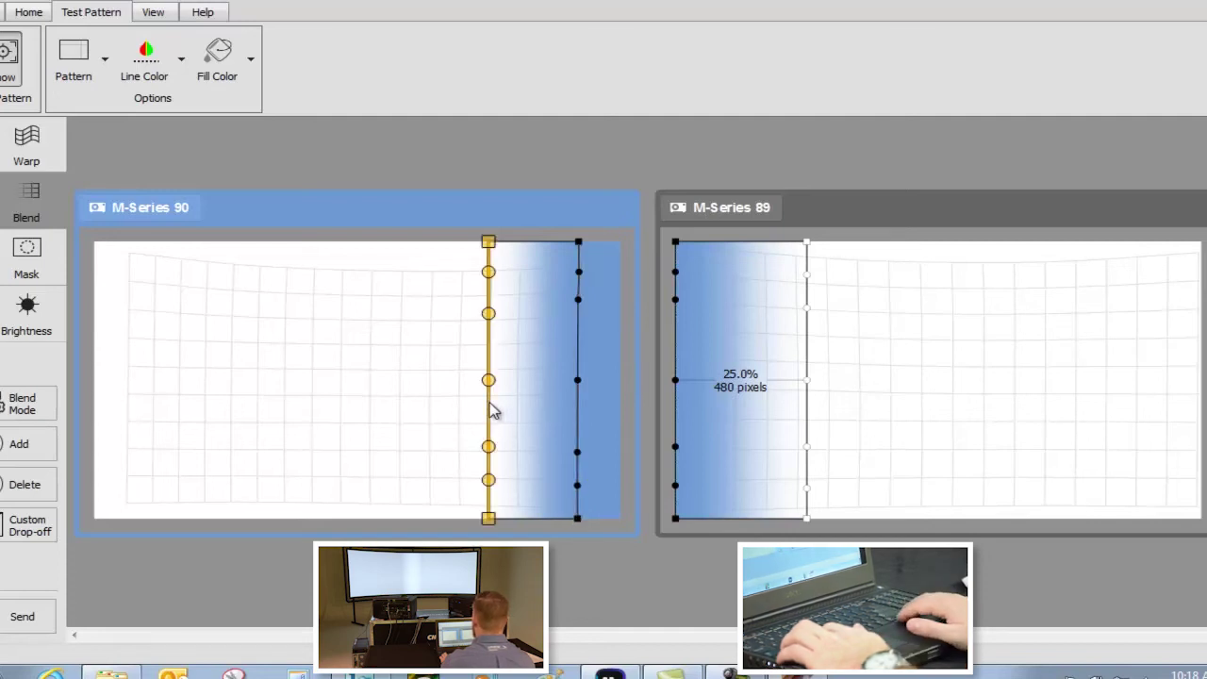
key("Left")
key("Left")
key("Left")
key("Left")
key("Left")
key("Left")
key("Left")
key("Left")
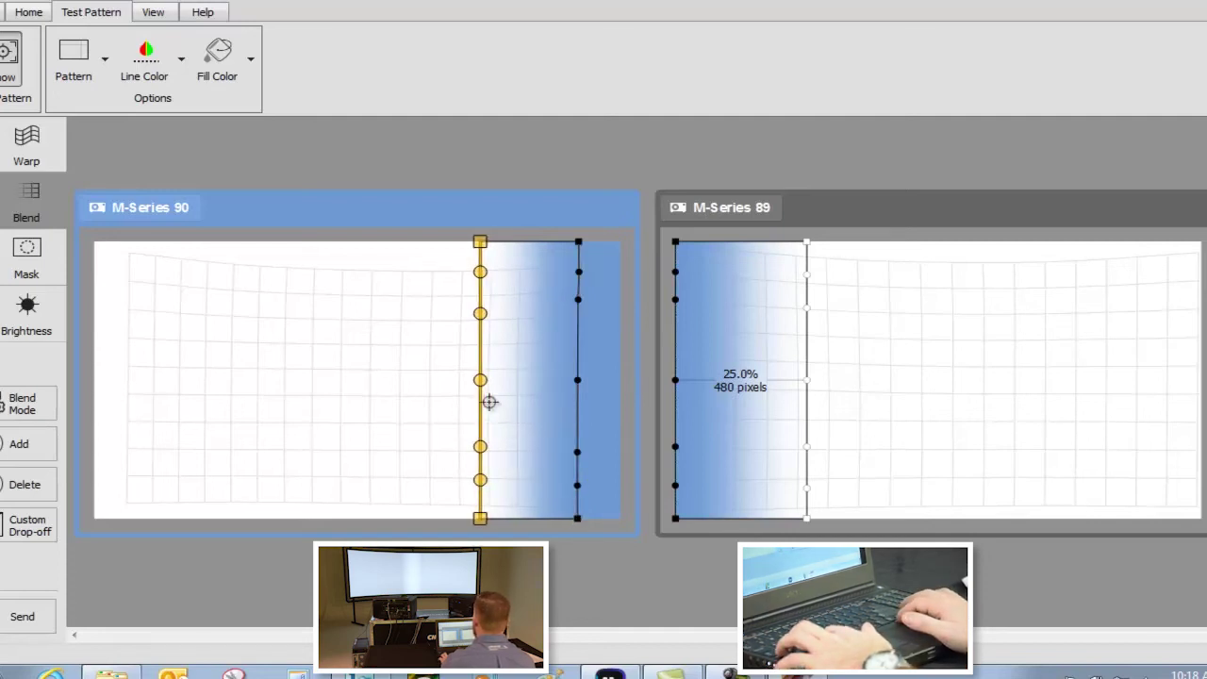
key("Left")
key("Left")
key("Left")
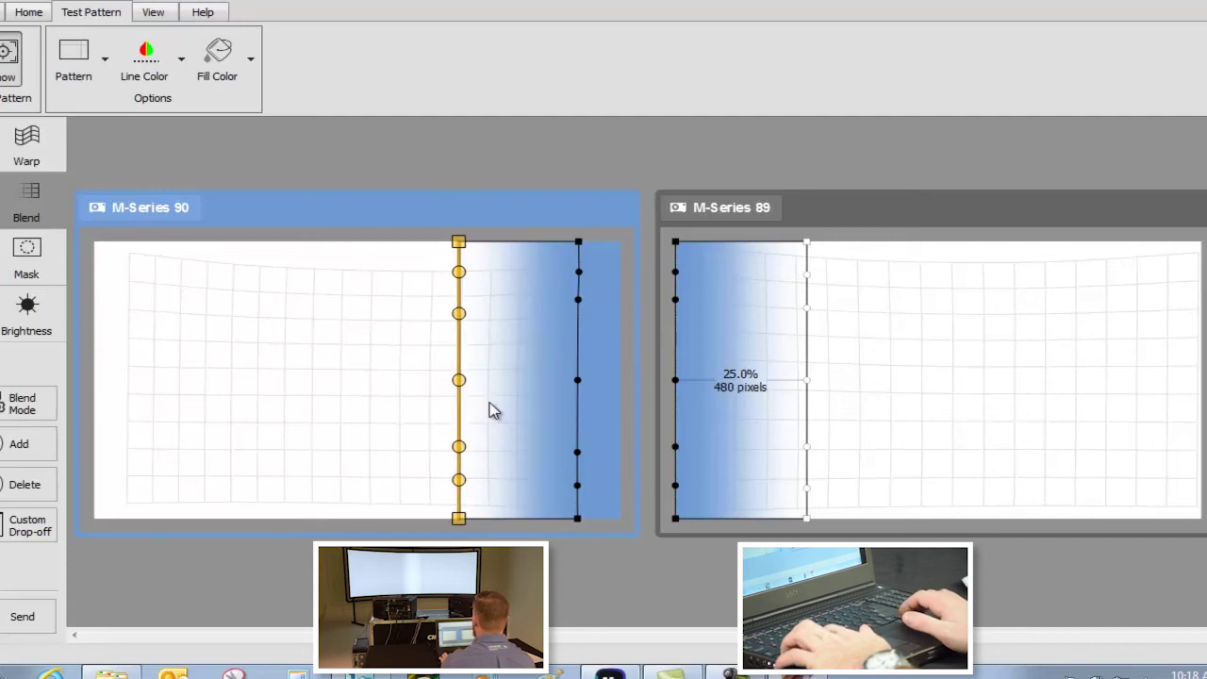
Nudge the upper intermediate points of the M-Series 90 inner blend edge slightly toward the overlap.
key("Tab")
key("Right")
key("Right")
key("Right")
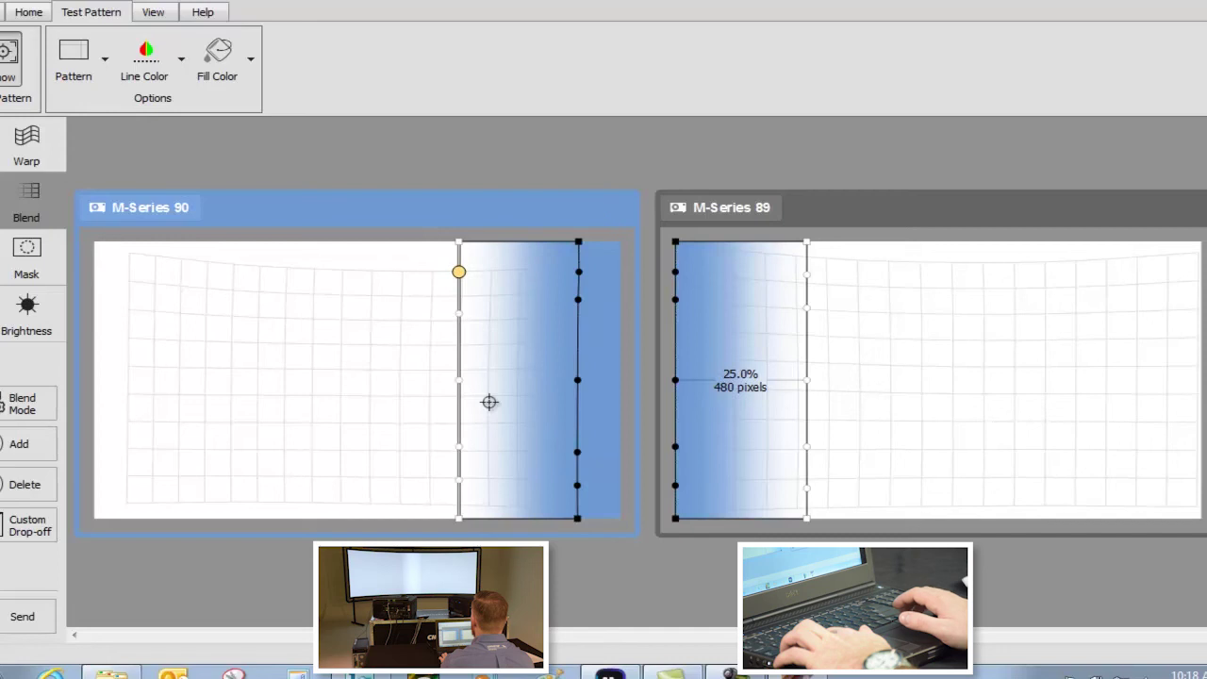
key("Tab")
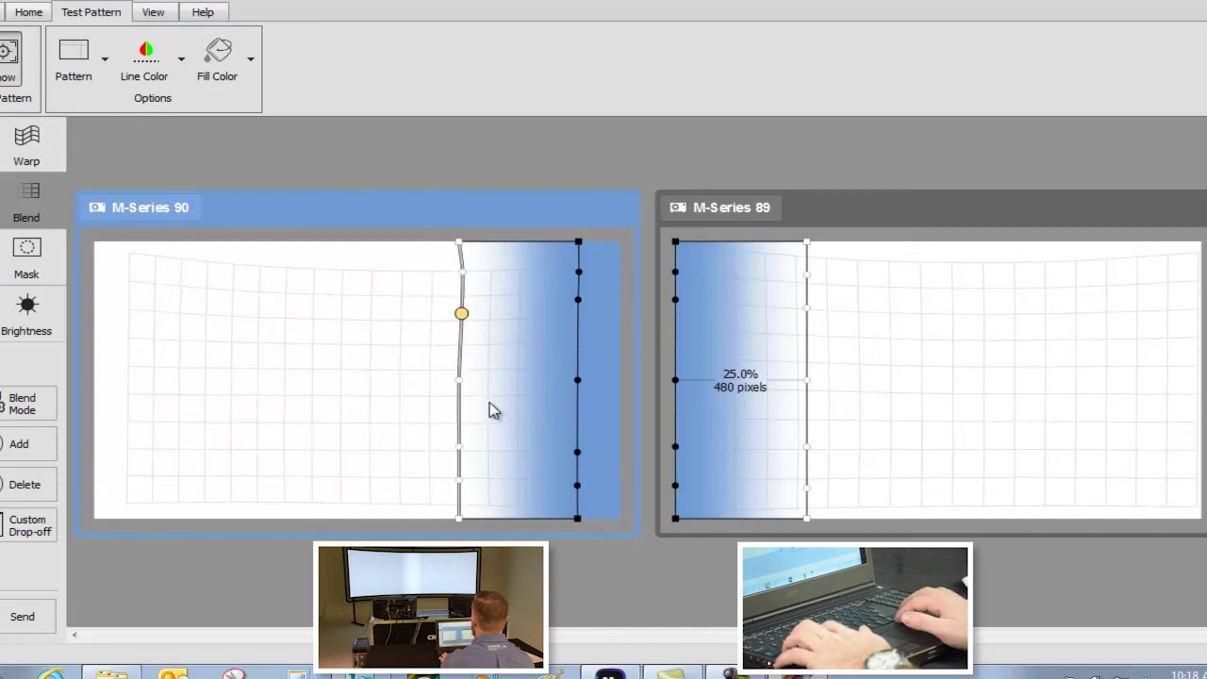
key("Tab")
Shift the whole outer blend edge of M-Series 89 inward, narrowing the blend to 379 pixels.
left_click(675, 378)
key("Right")
key("Right")
key("Right")
key("Right")
key("Right")
key("Right")
key("Right")
key("Right")
key("Right")
key("Right")
key("Right")
key("Right")
key("Right")
key("Right")
key("Right")
key("Right")
key("Right")
key("Right")
key("Right")
key("Right")
key("Right")
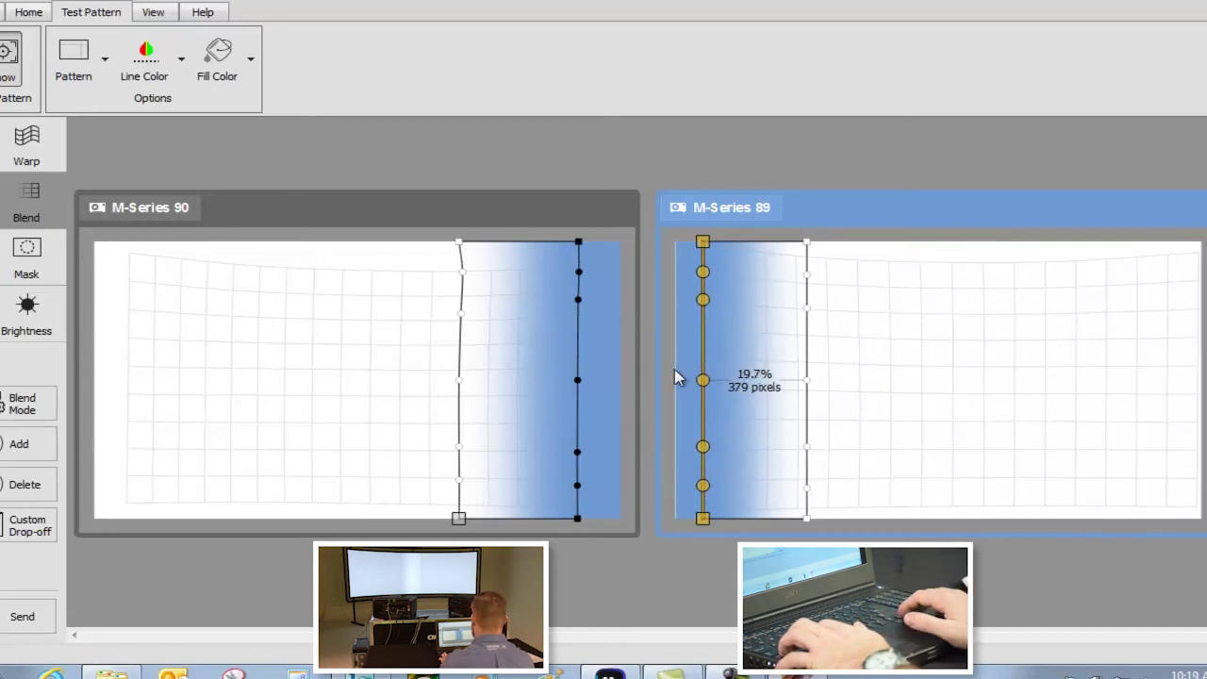
Go through the individual points on the outer blend edge of M-Series 89 and fine-tune their positions.
key("Tab")
key("Down")
key("Down")
key("Up")
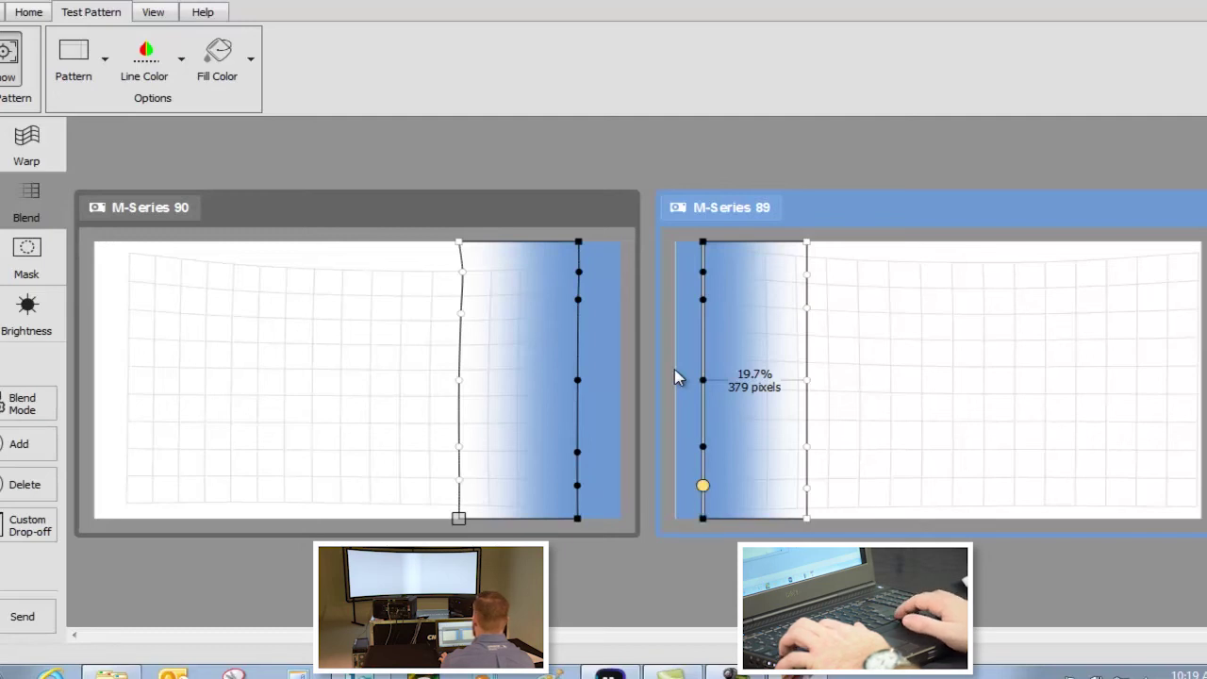
key("Down")
key("Up")
key("Up")
key("Up")
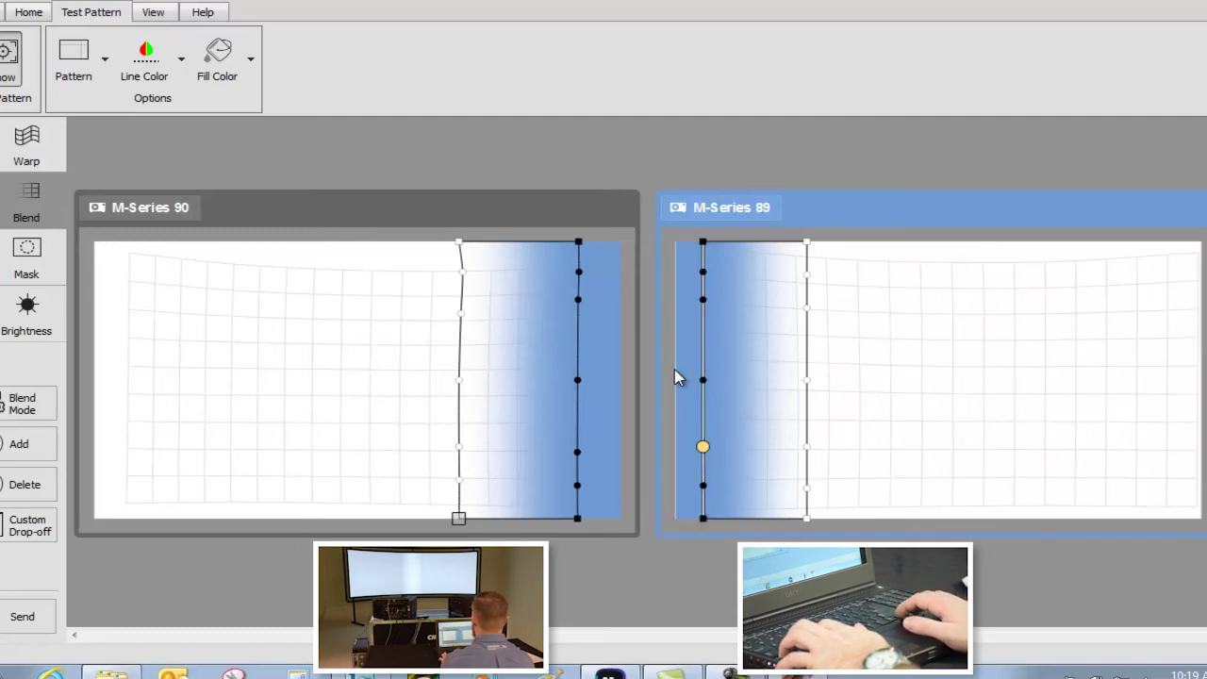
key("Up")
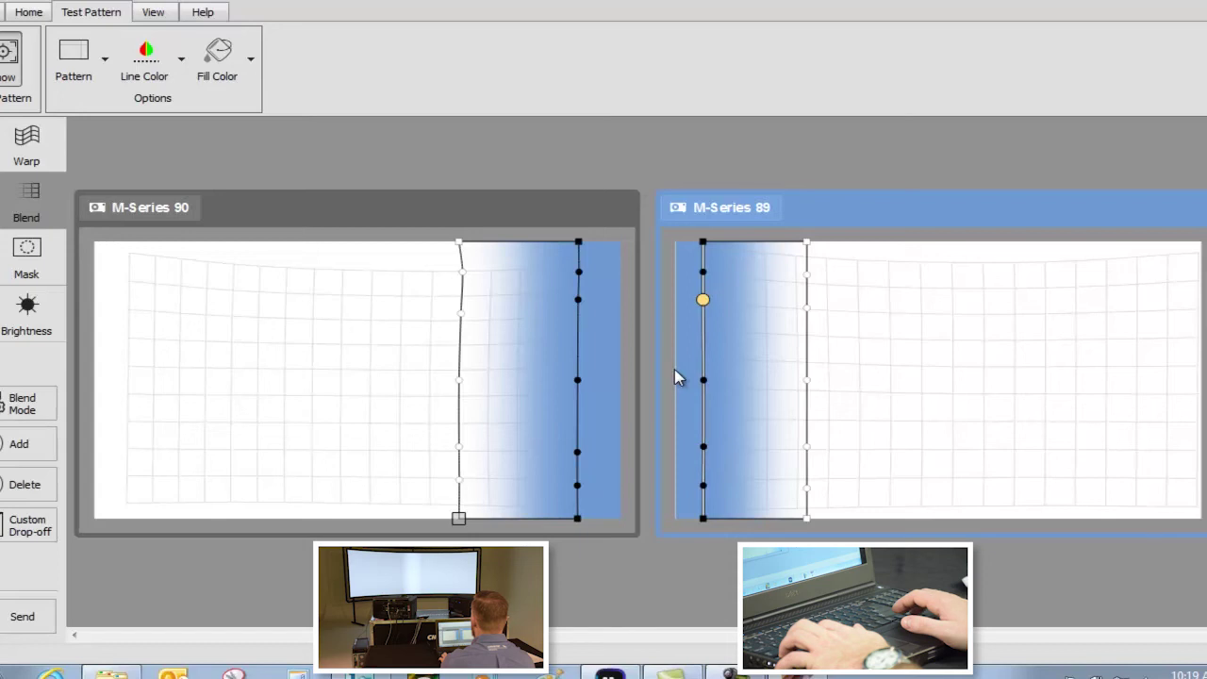
key("Up")
Shift the whole inner blend edge of M-Series 89 further into the image, away from the overlap.
key("Right")
key("Right")
key("Right")
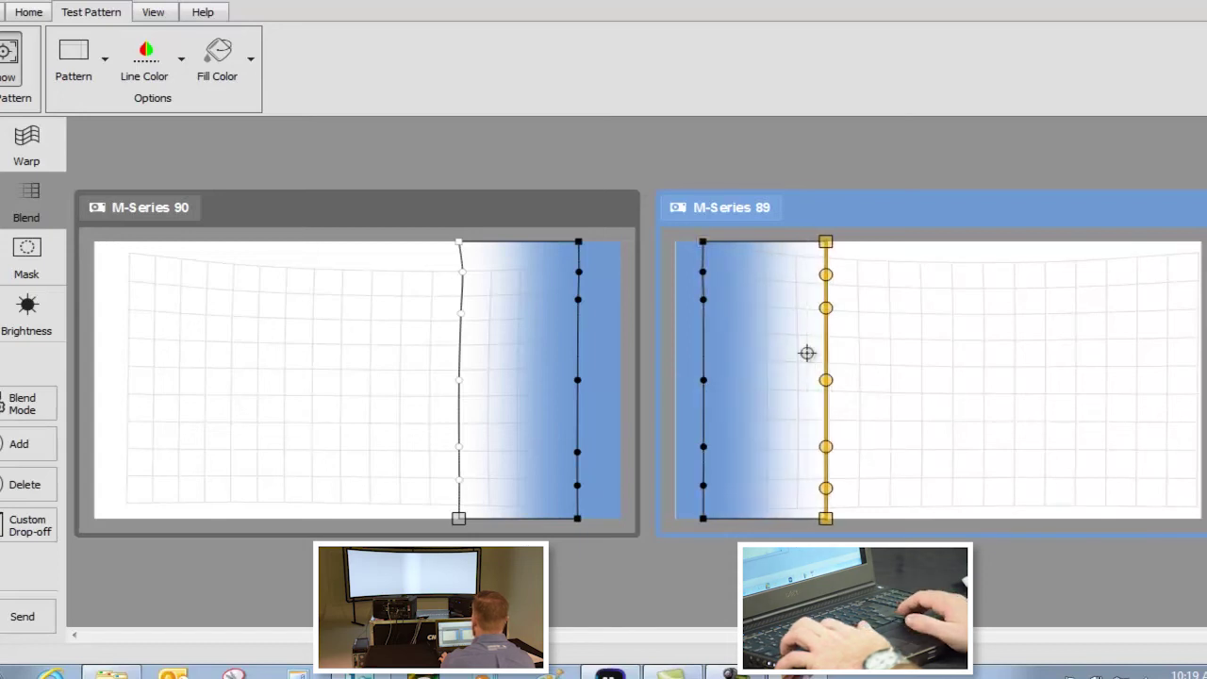
Nudge the intermediate points of the M-Series 89 inner blend edge slightly away from the overlap, giving the edge a gentle curve.
key("Down")
key("Down")
key("Down")
key("Down")
key("Right")
key("Up")
key("Up")
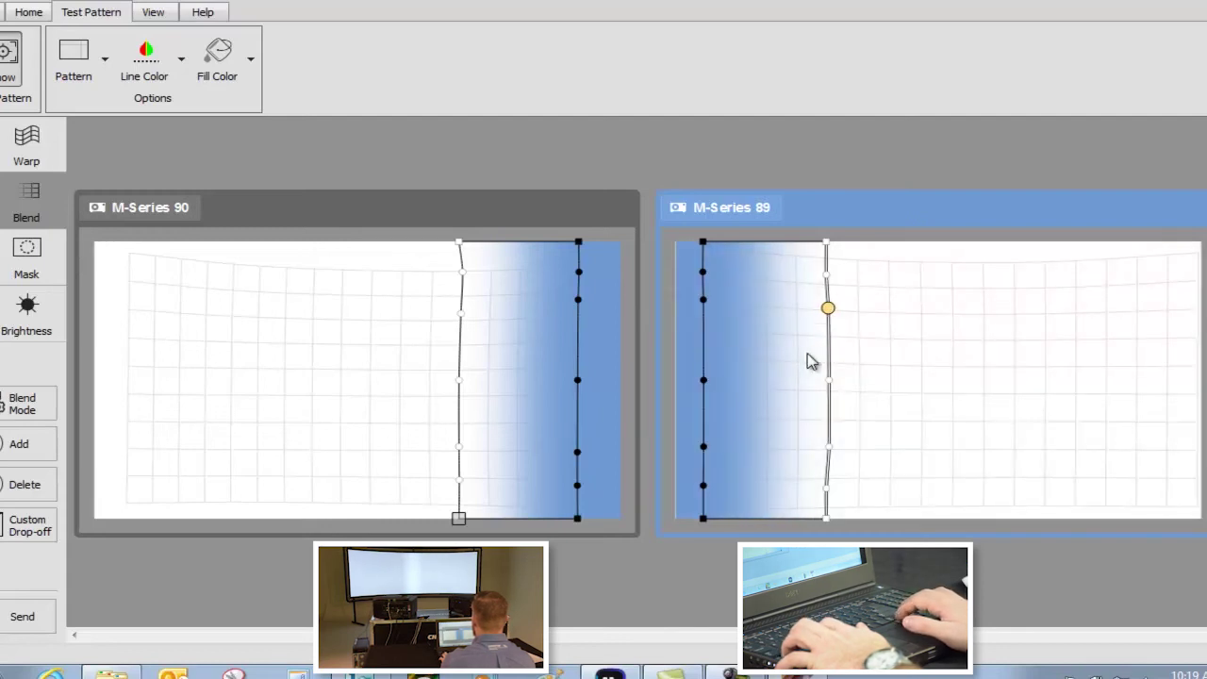
key("Up")
key("Up")
key("Down")
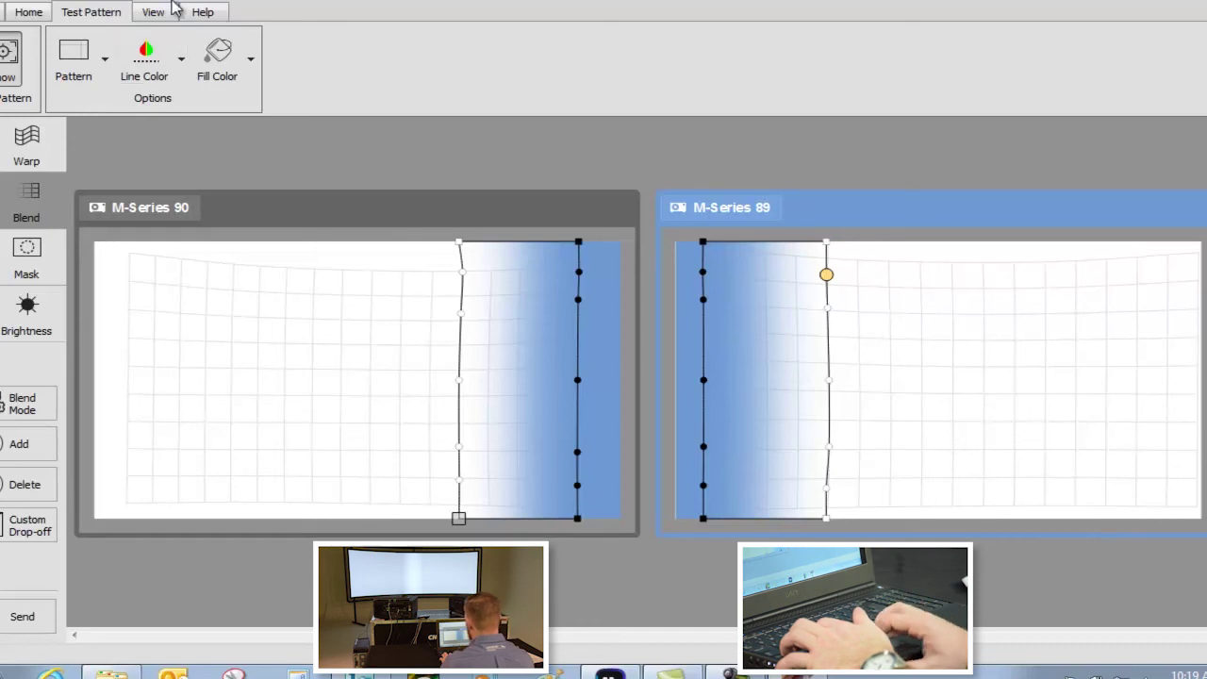
Change the selected points' color to Magenta and finally to Red.
left_click(30, 12)
left_click(623, 58)
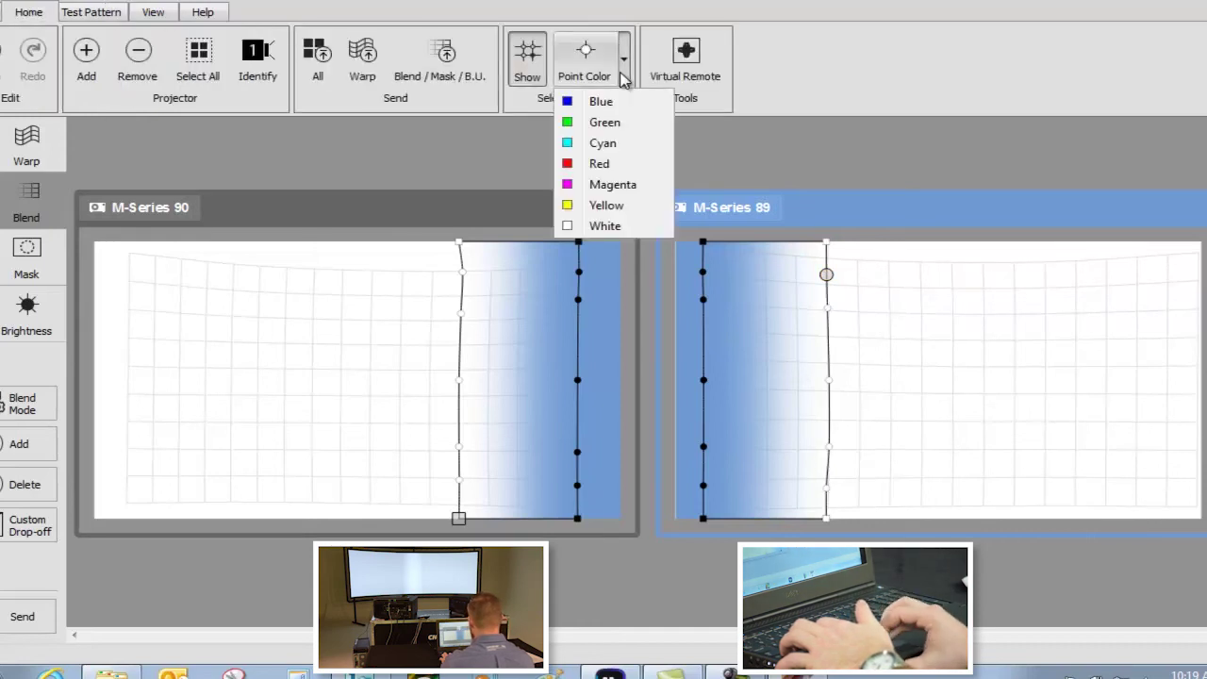
left_click(592, 185)
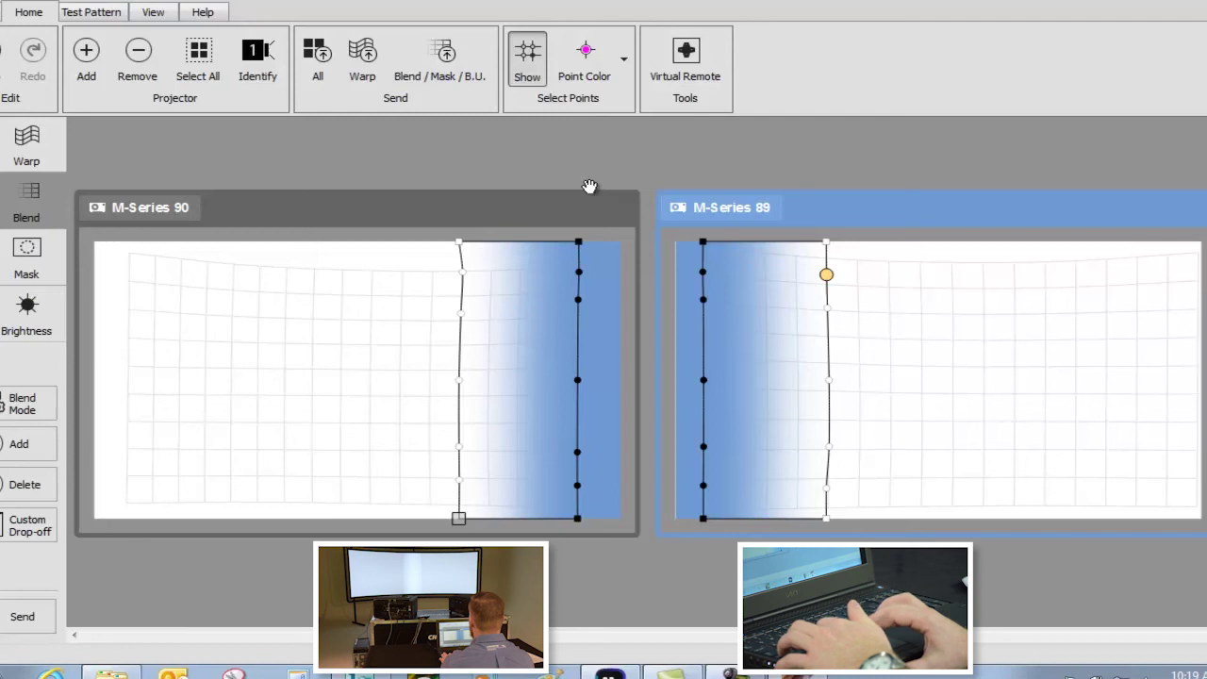
left_click(624, 58)
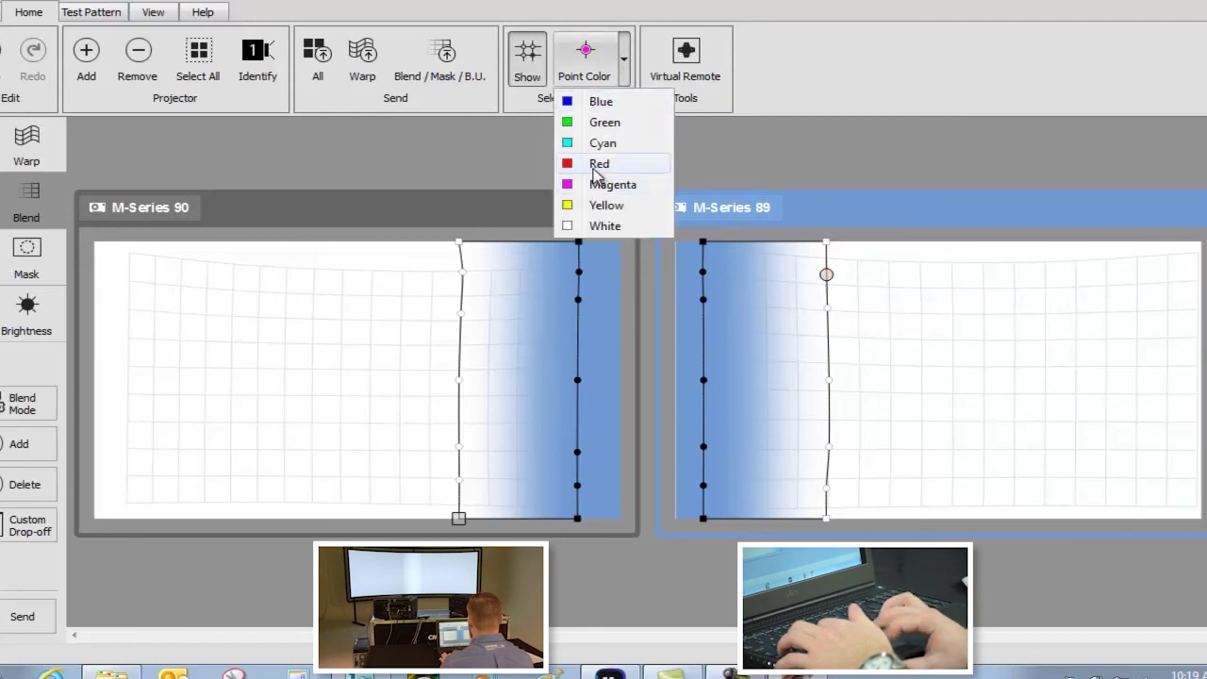
left_click(596, 168)
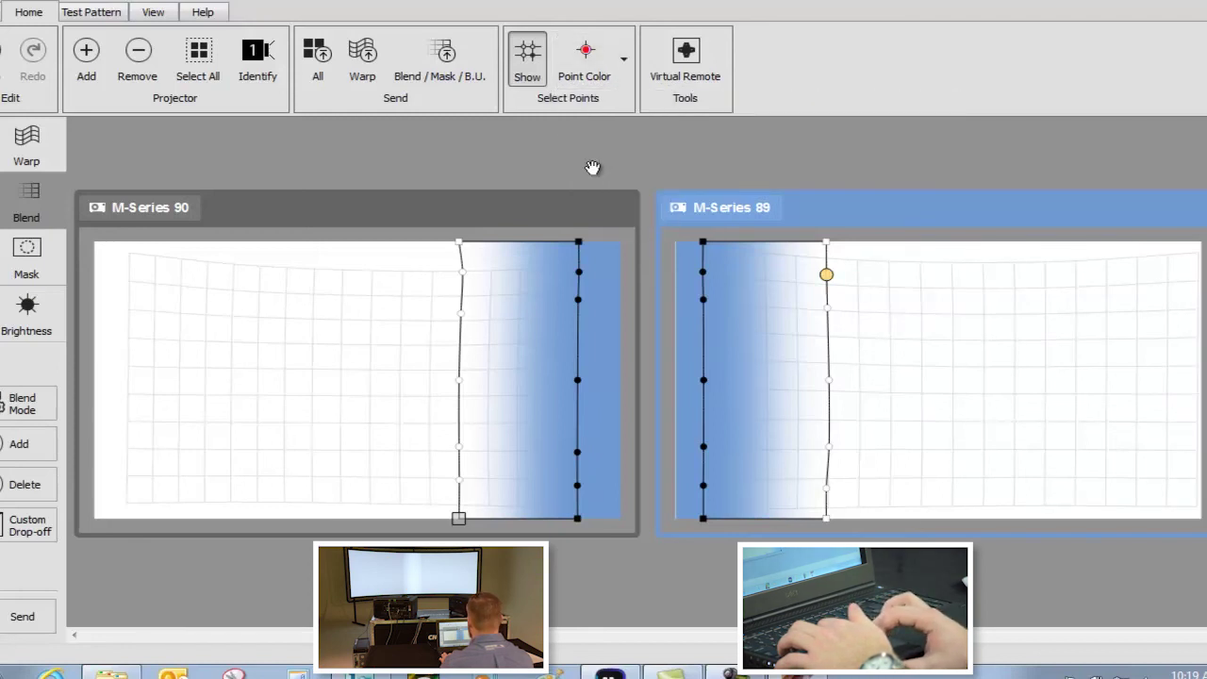
Set the M-Series 89 point color to blue and nudge the two lowest points of its inner blend edge slightly away from the overlap.
left_click(623, 58)
left_click(609, 101)
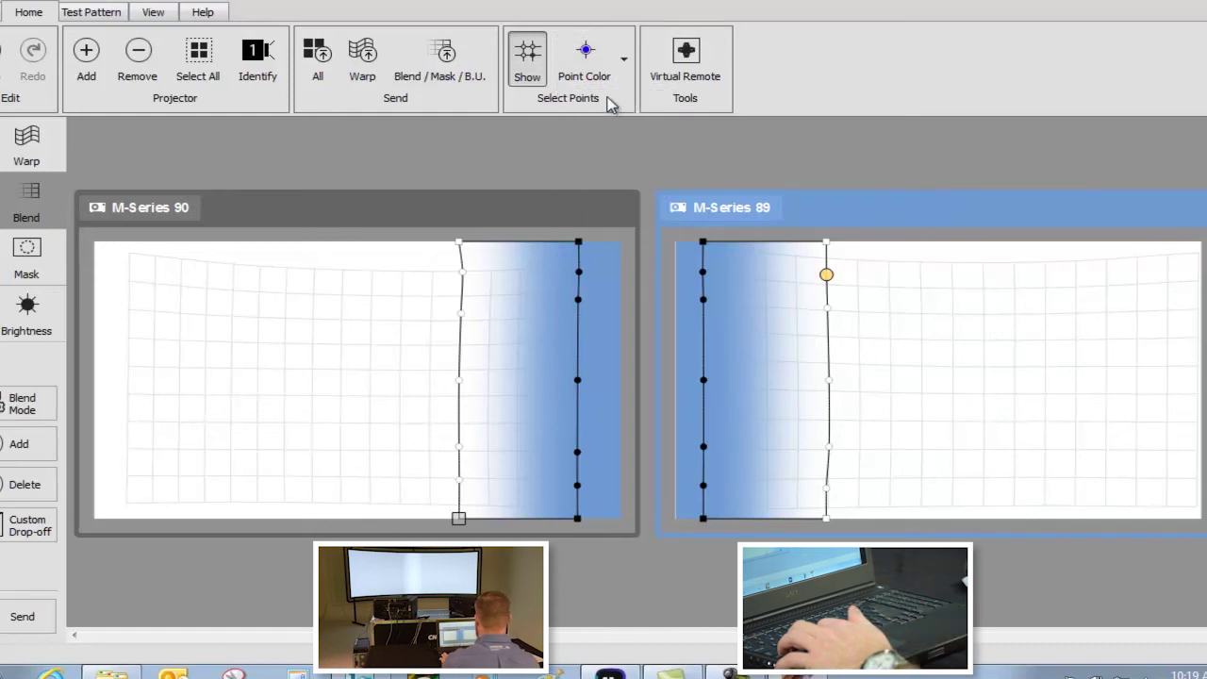
key("Down")
key("Down")
key("Down")
key("Down")
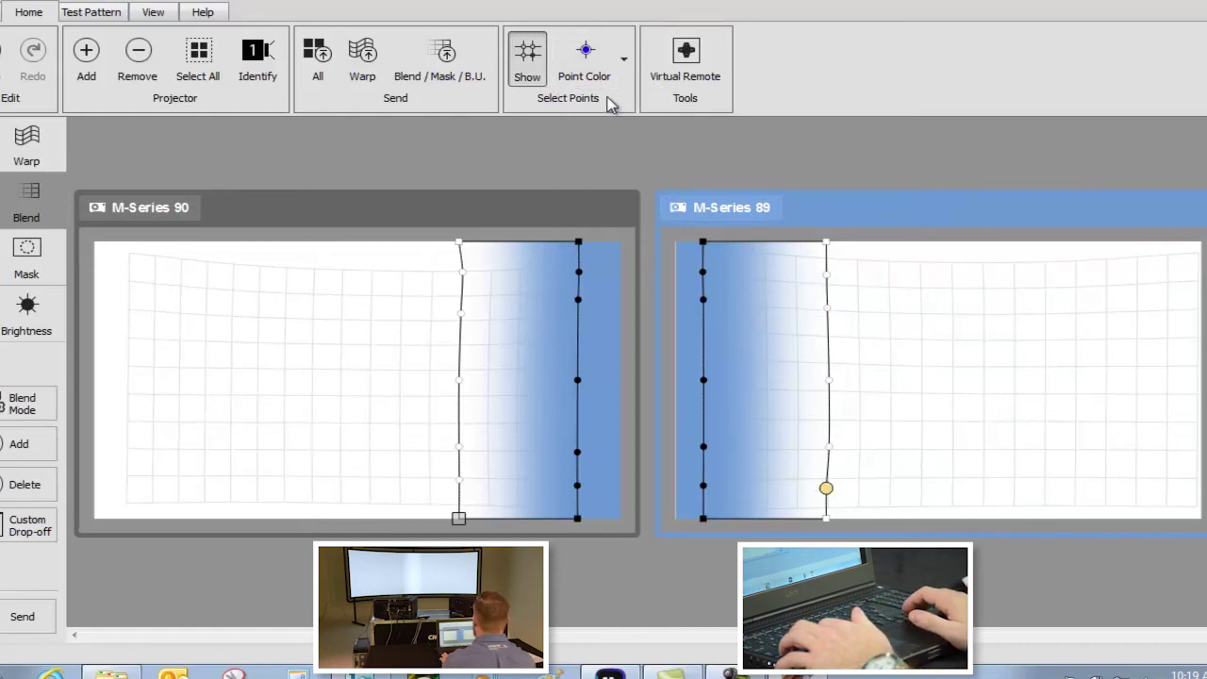
key("Right")
key("Right")
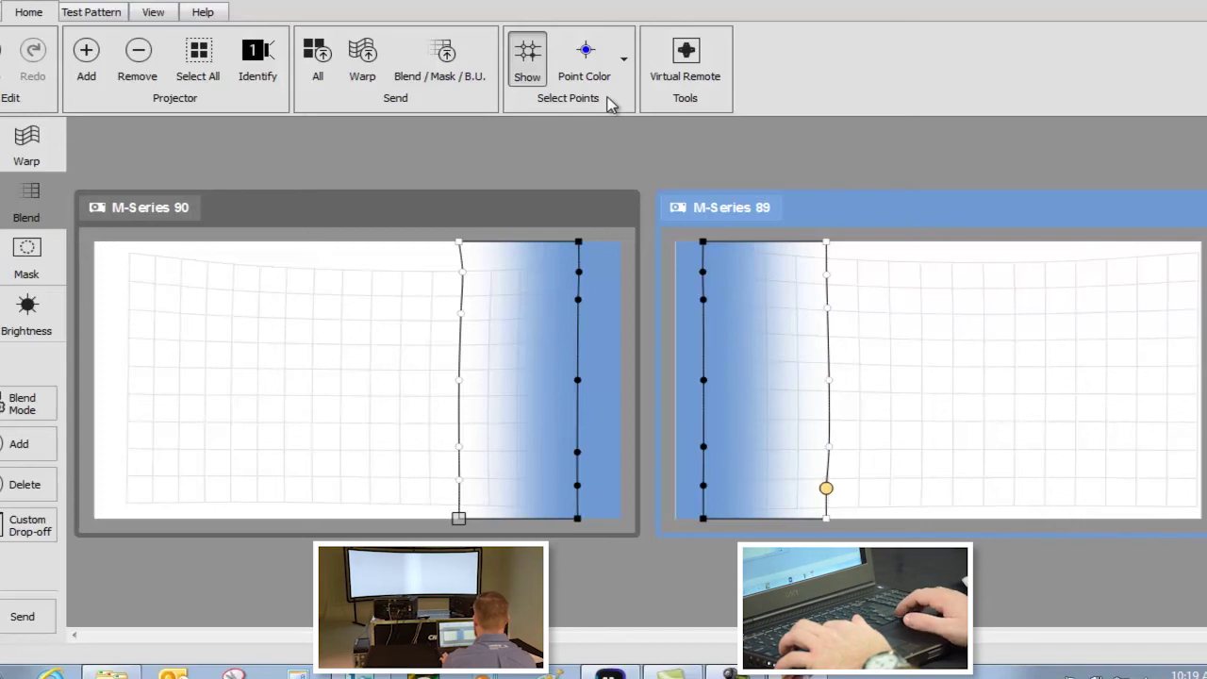
key("Down")
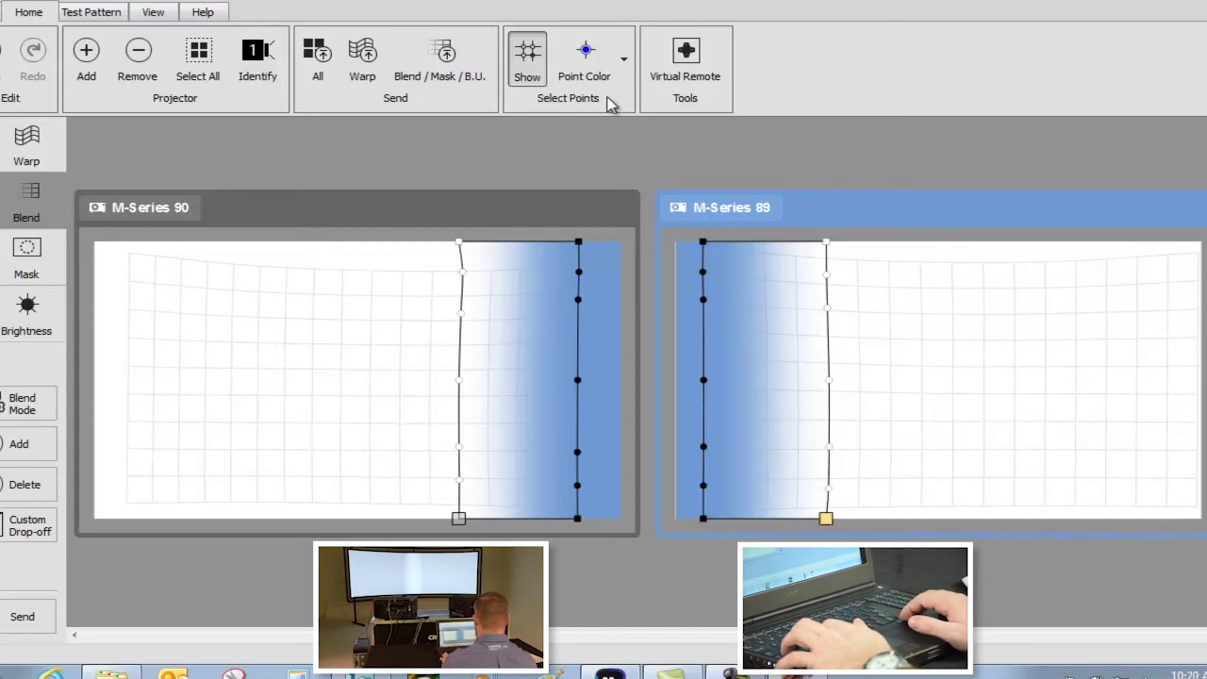
key("Right")
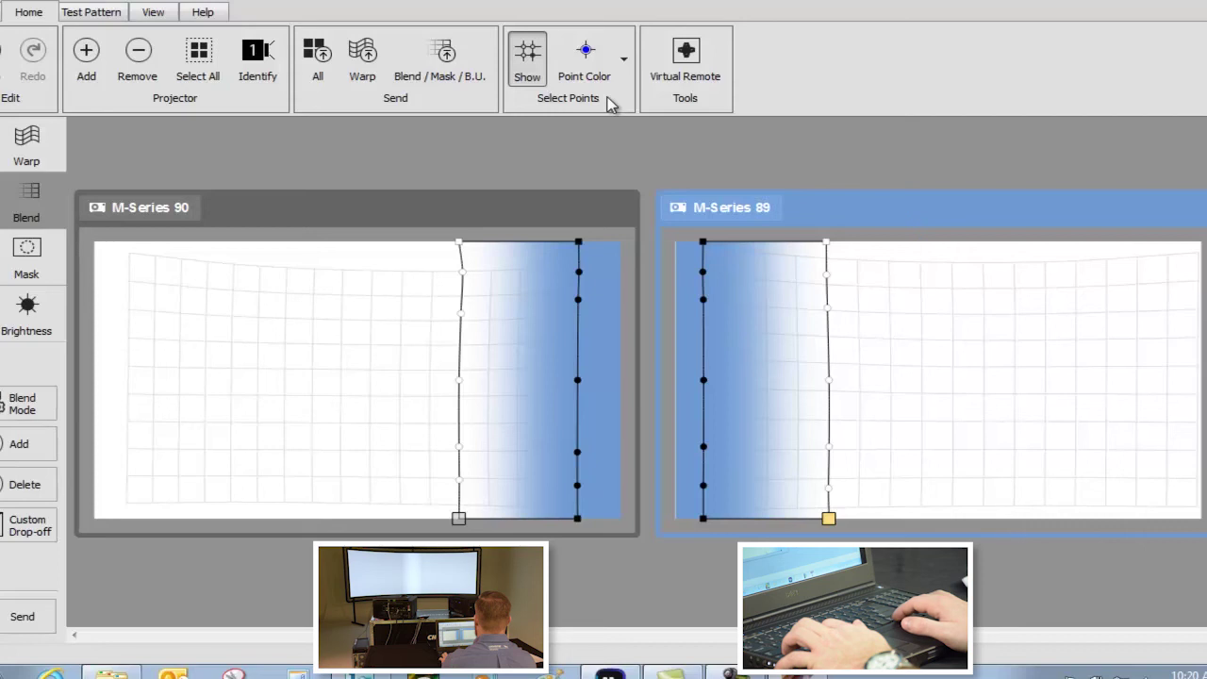
key("Up")
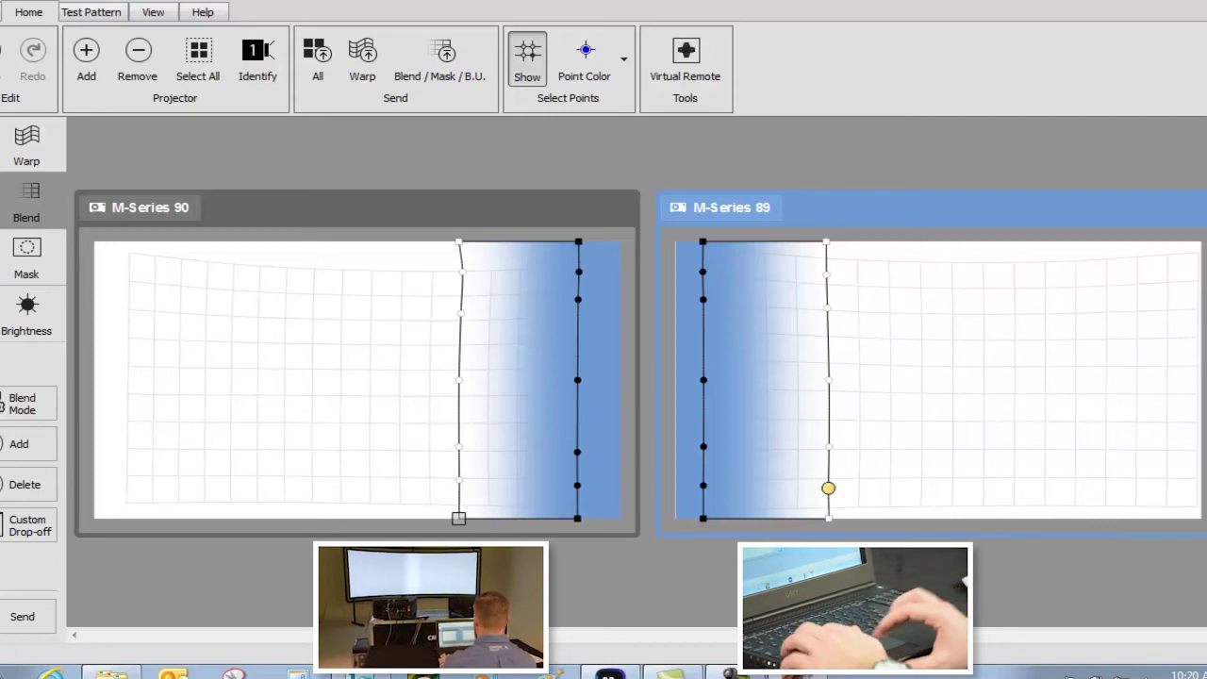
Nudge the top corner point of the M-Series 90 inner blend edge slightly toward the overlap.
left_click(460, 243)
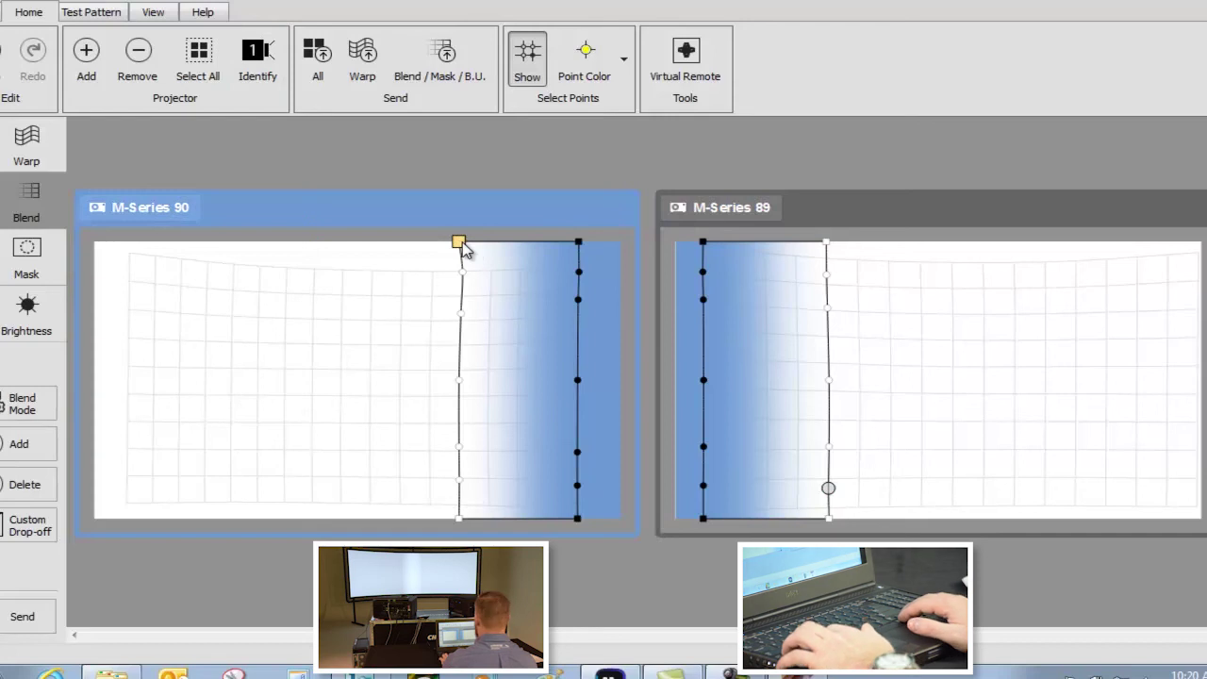
key("Right")
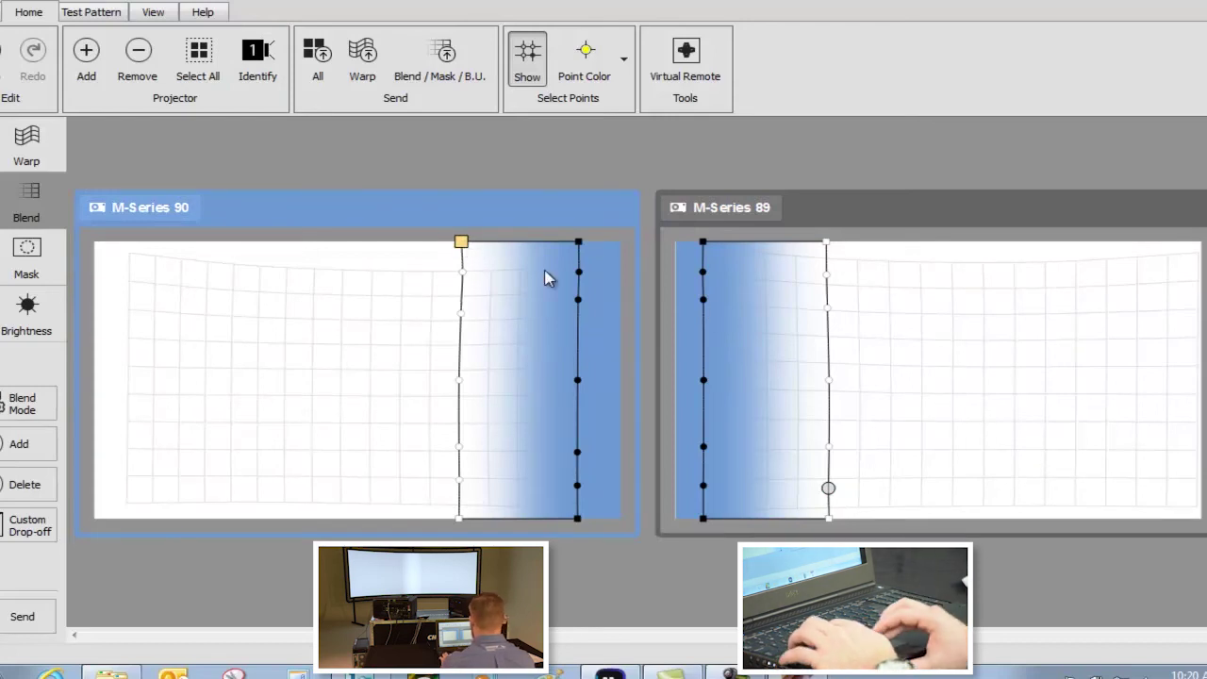
left_click(964, 328)
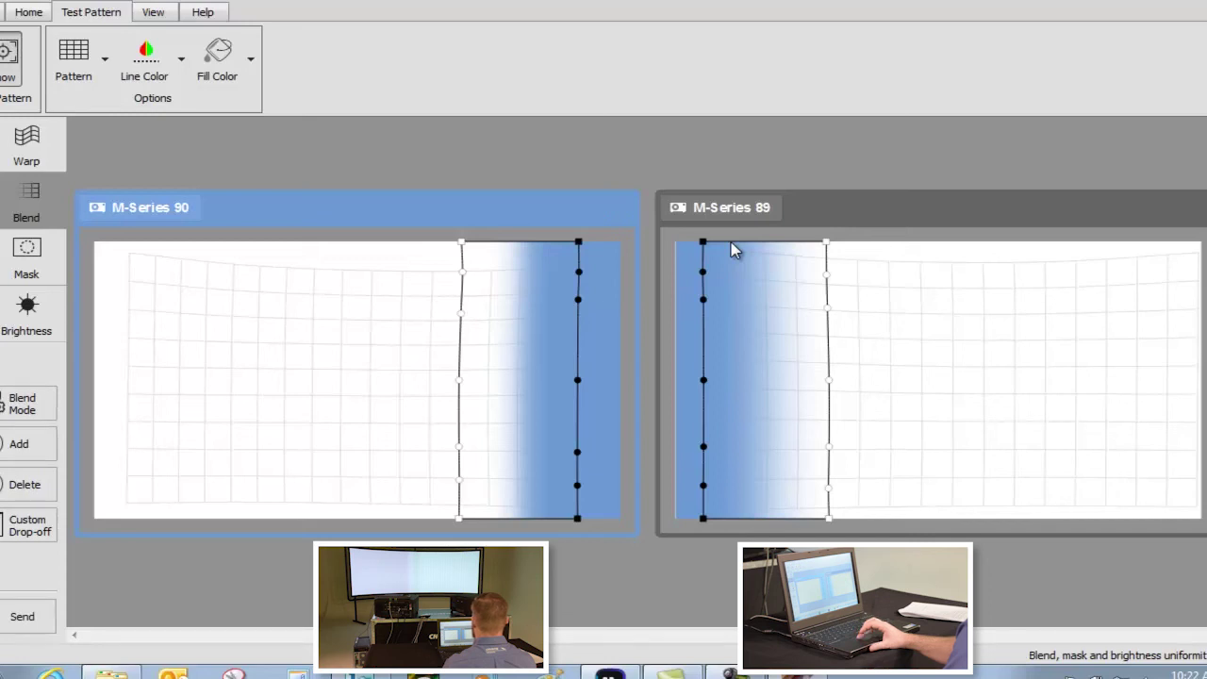
Open the custom drop-off of M-Series 89 and raise its midpoint to +4.
left_click(821, 221)
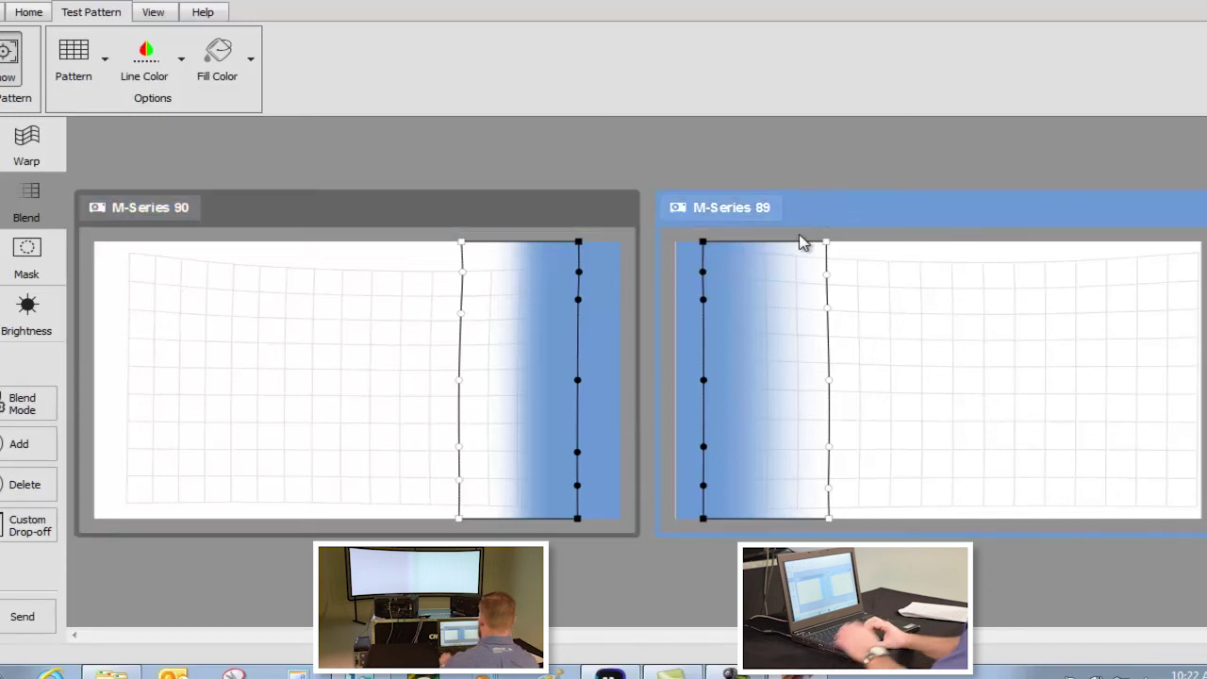
left_click(29, 525)
key("Up")
key("Up")
key("Up")
key("Up")
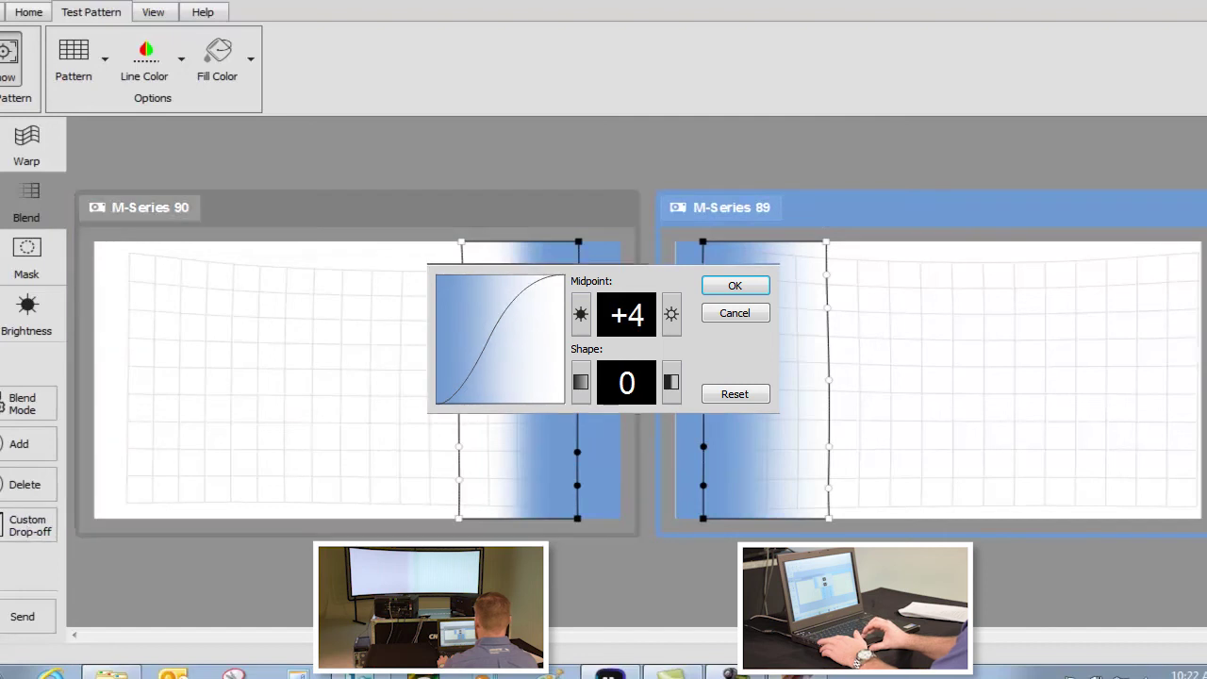
Lower the drop-off midpoint of M-Series 89 by four steps and try its shape one step up and back down.
key("Down")
key("Down")
key("Down")
key("Down")
key("Page_Up")
key("Page_Down")
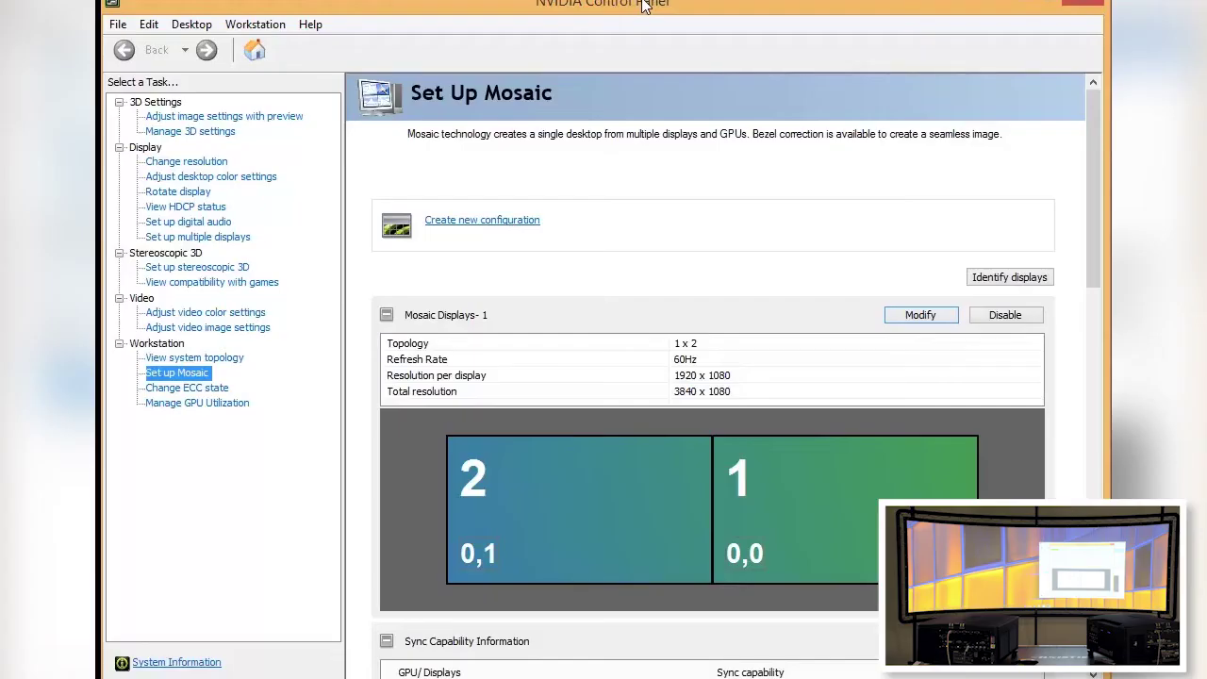
Switch to the NVIDIA Control Panel, modify the 1 x 2 Mosaic so display 1 sits to the left of display 2, and keep the change.
left_click(920, 317)
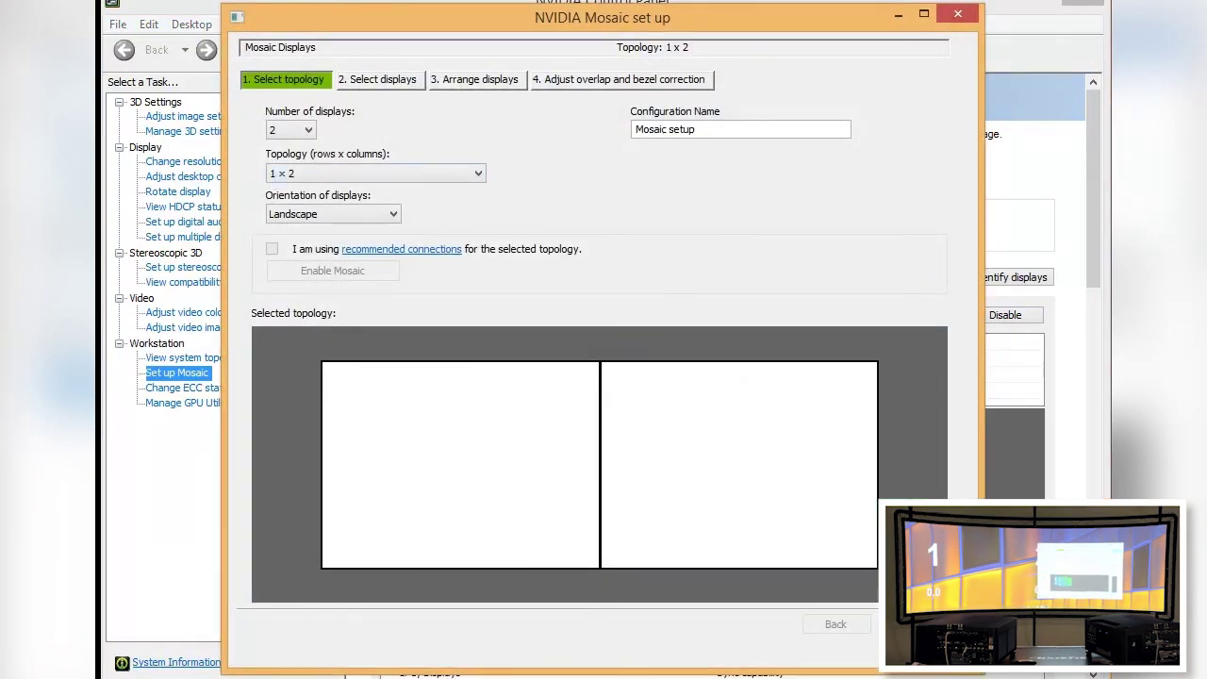
key("Return")
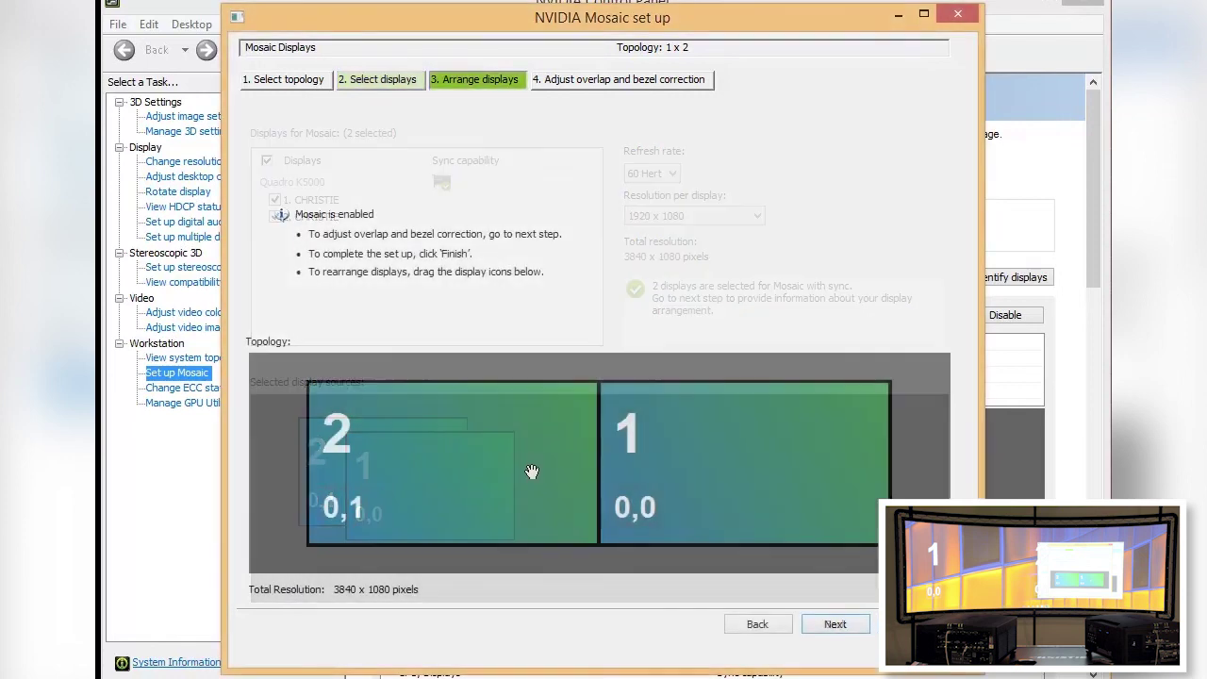
left_click_drag(336, 485, 893, 461)
left_click_drag(749, 466, 334, 463)
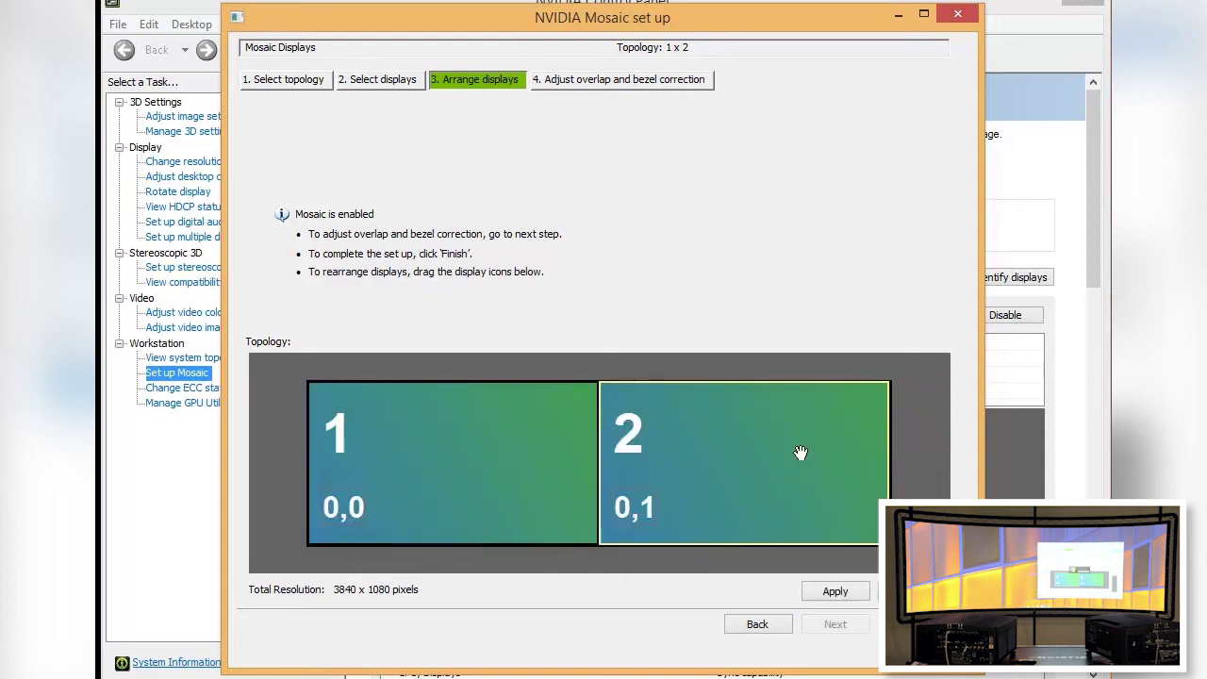
left_click_drag(801, 453, 893, 460)
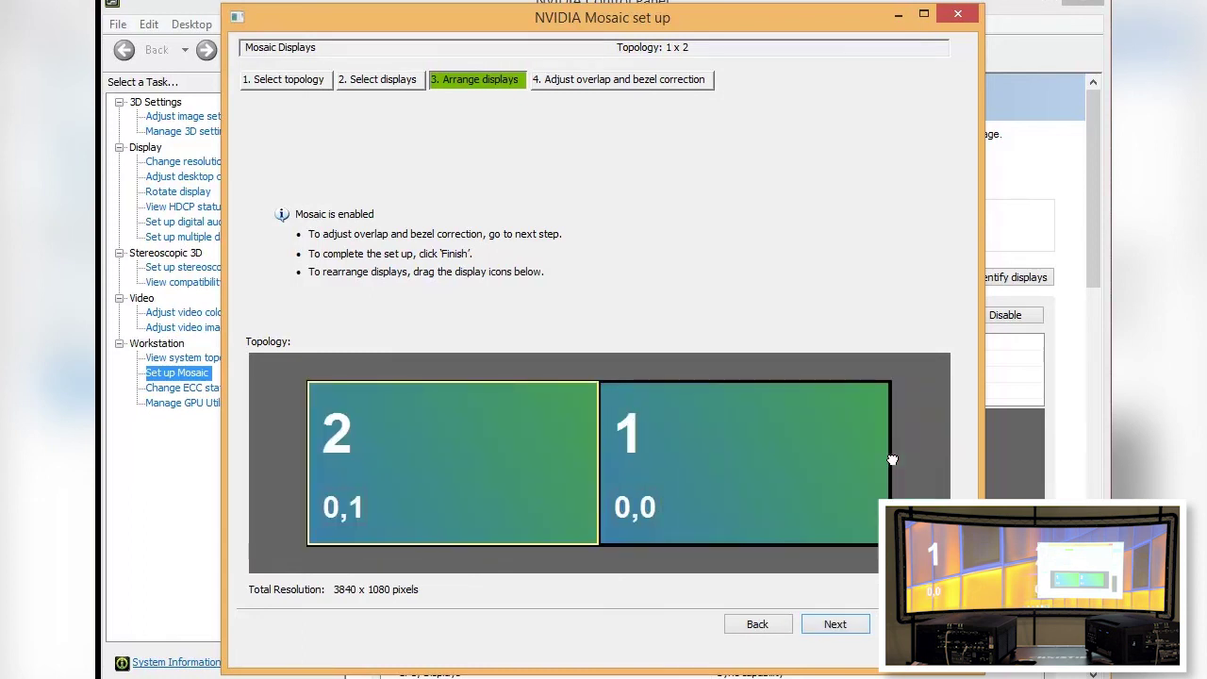
left_click_drag(741, 466, 330, 466)
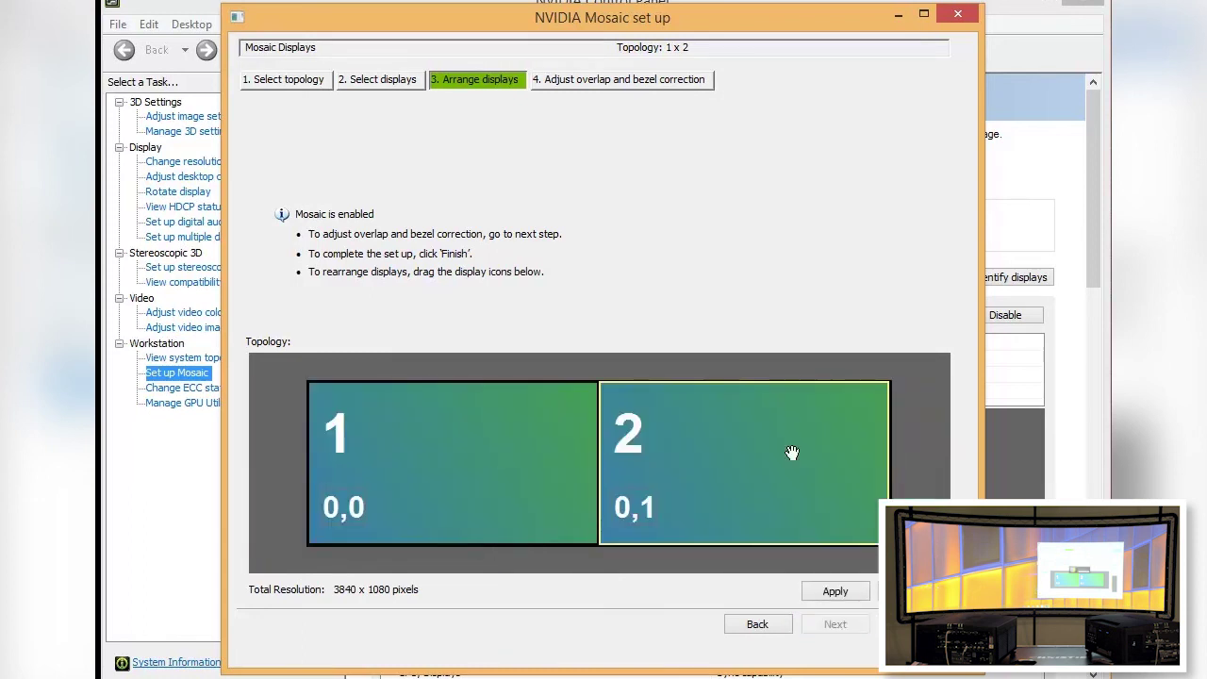
left_click(835, 593)
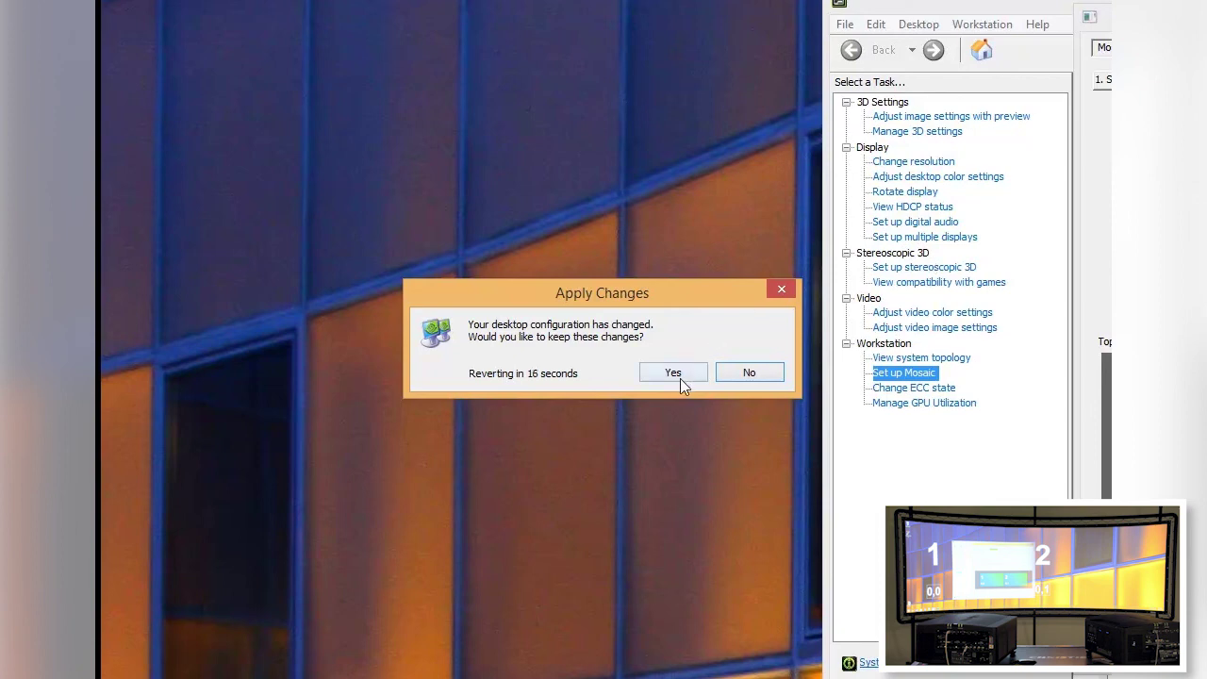
left_click(673, 377)
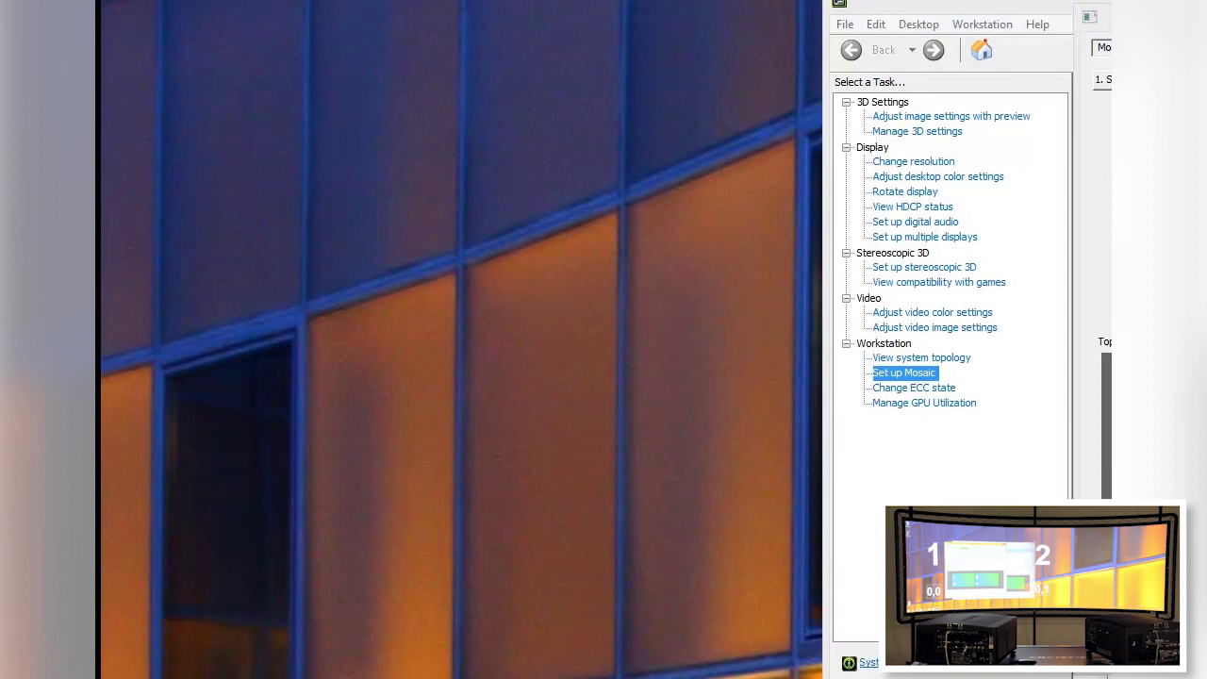
Proceed to the Mosaic overlap and bezel correction and set the correction type for all vertical edges to Overlap.
left_click_drag(1098, 37, 588, 26)
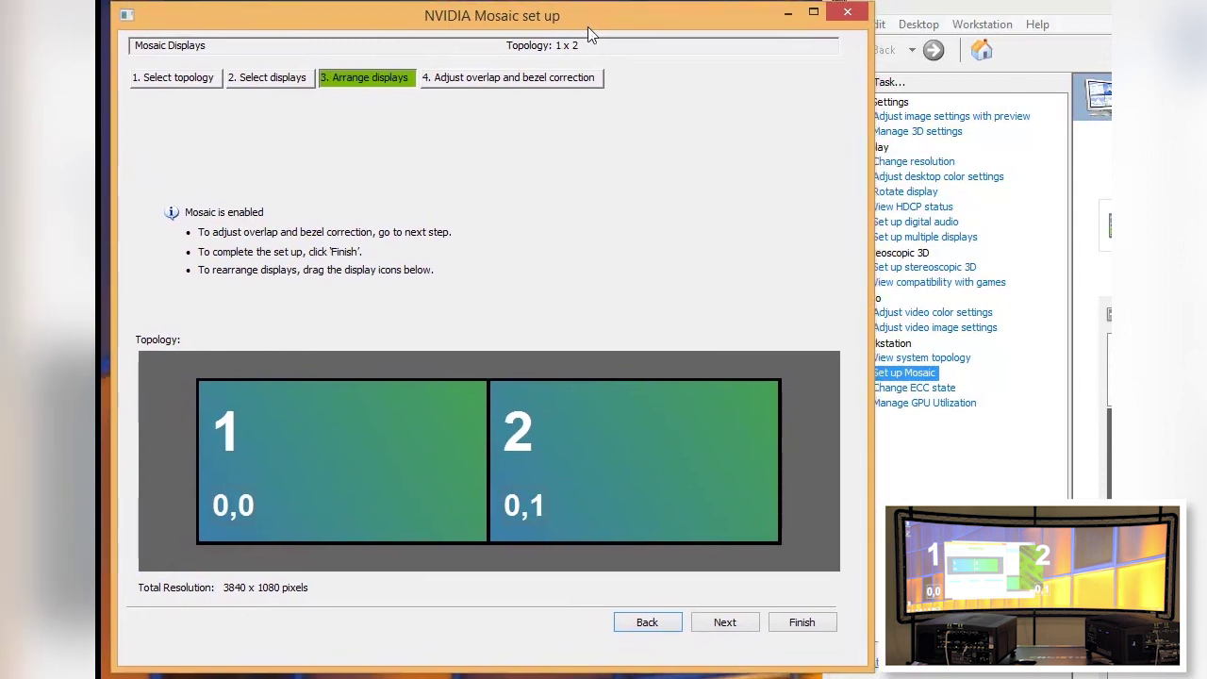
left_click(743, 629)
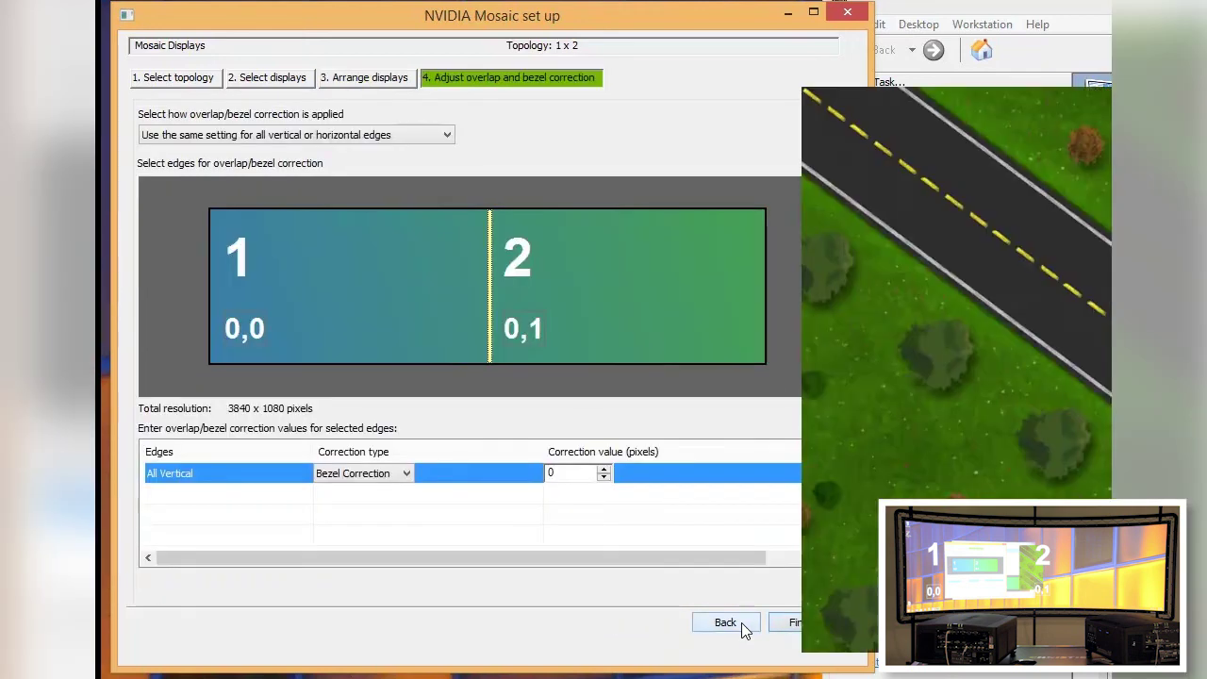
double_click(553, 473)
type("480")
left_click(374, 475)
left_click(335, 503)
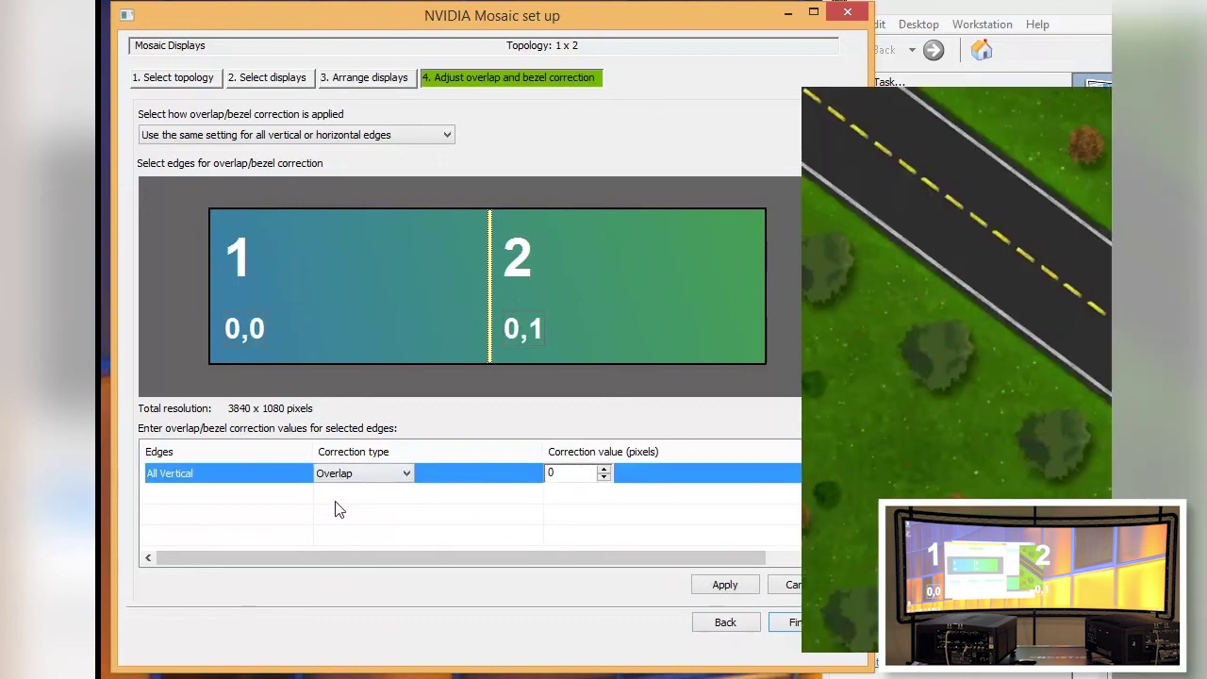
Set the overlap correction for all vertical edges to 480 pixels, apply it and finish the Mosaic setup.
double_click(553, 472)
type("480")
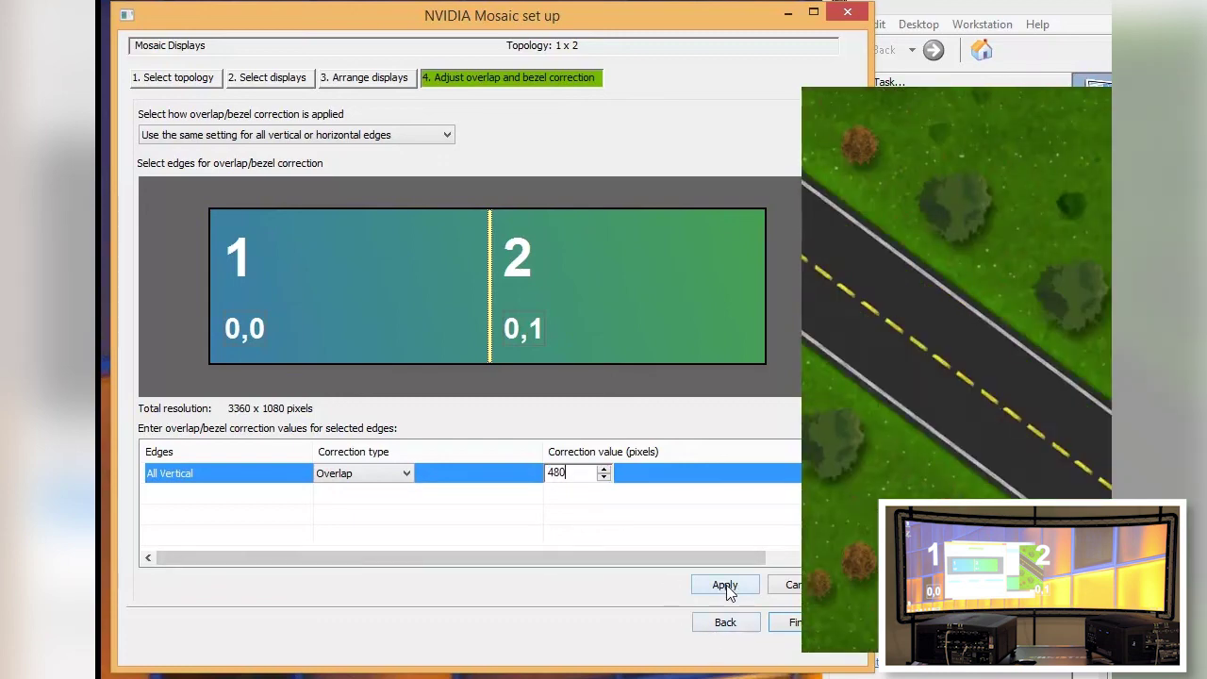
left_click(725, 586)
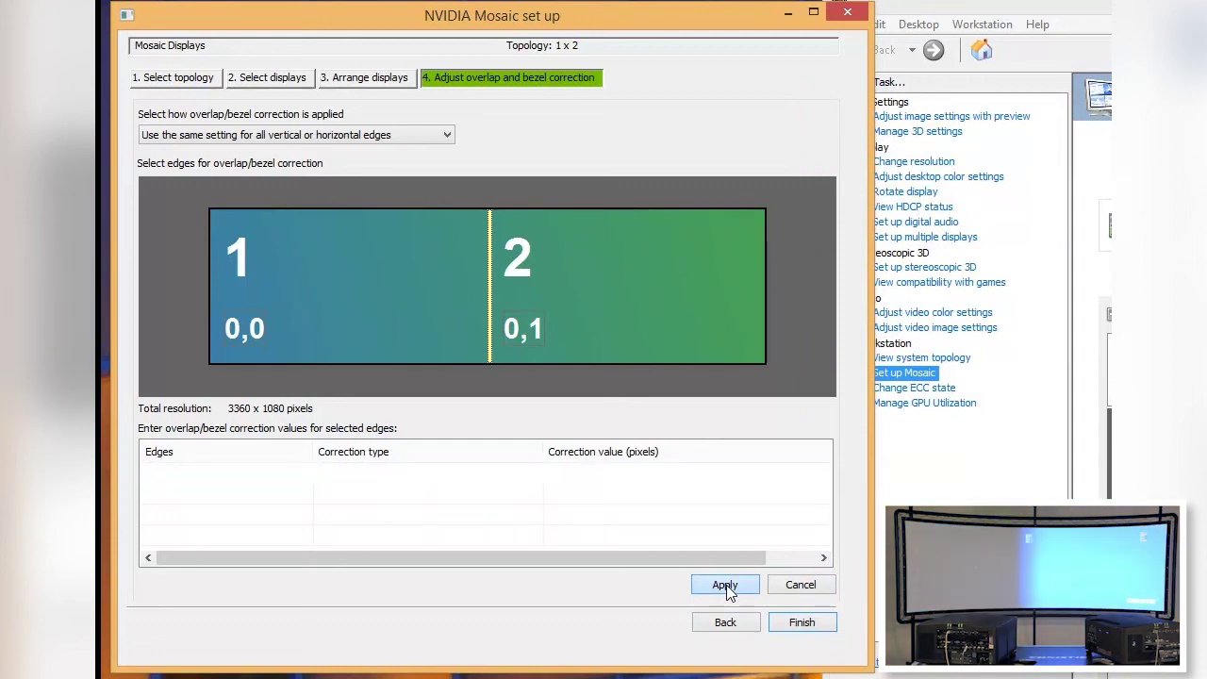
left_click(726, 586)
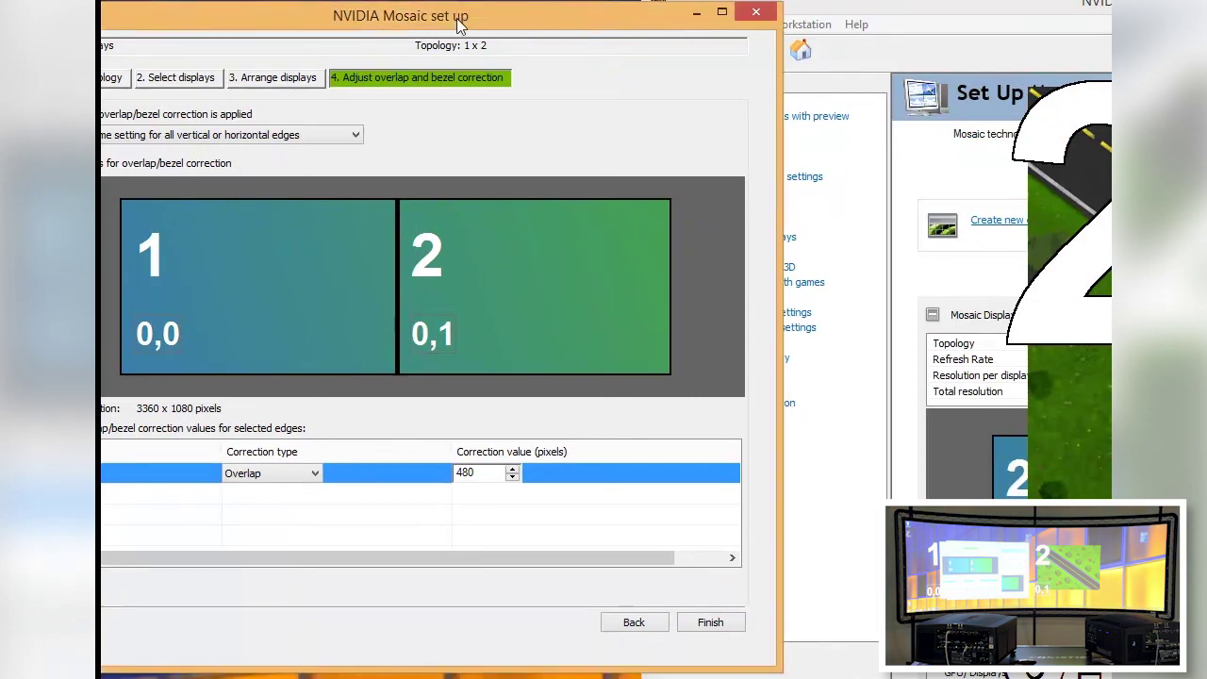
left_click_drag(455, 18, 557, 13)
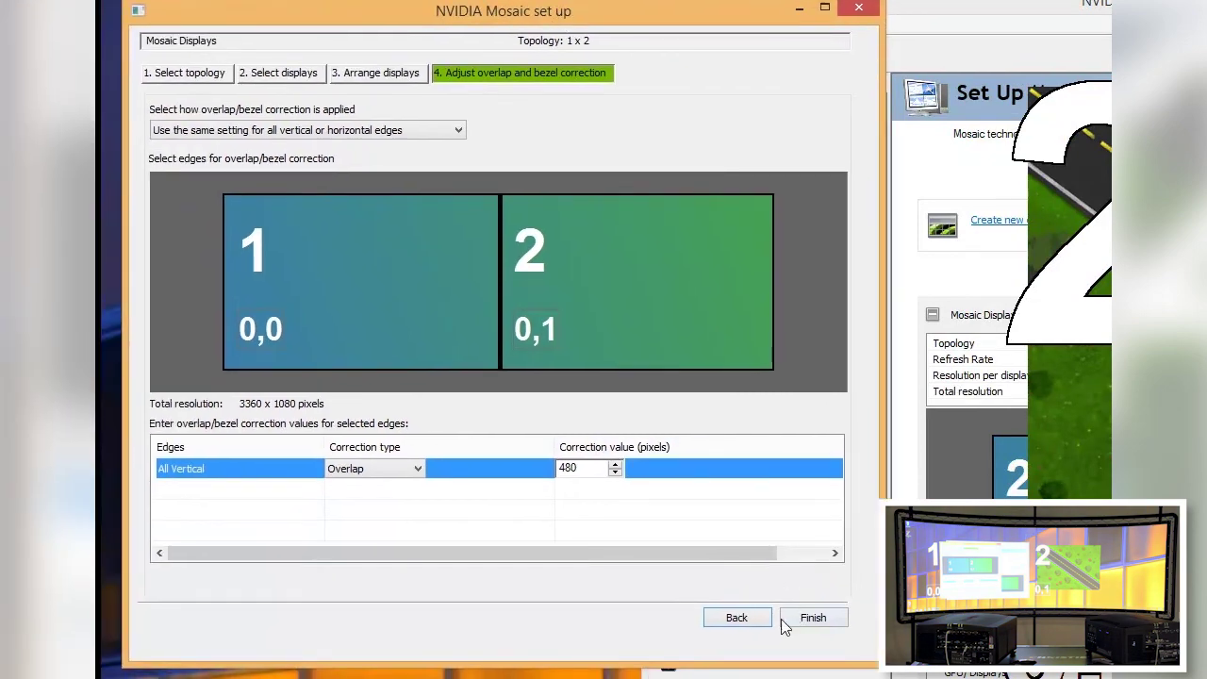
left_click(827, 621)
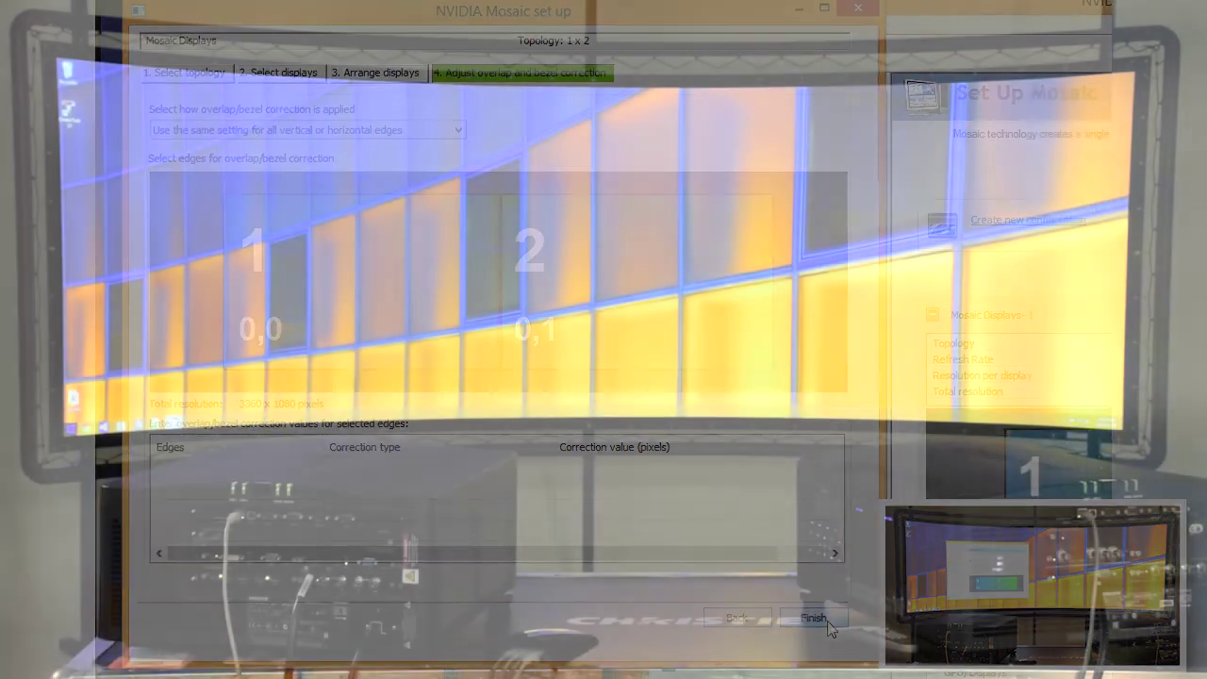